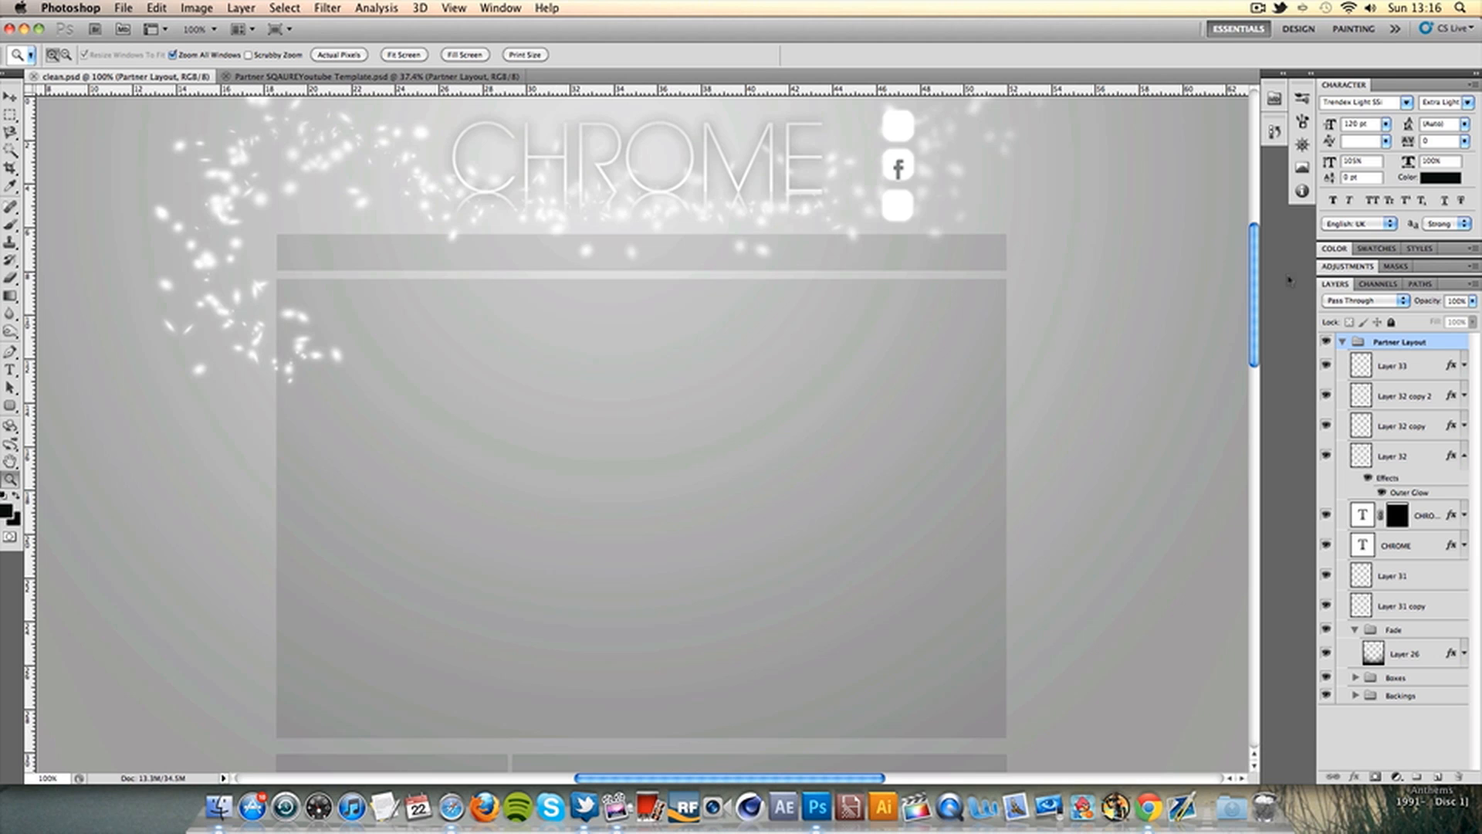
Switch to the Partner SQAUREYoutube Template.psd document and fit the whole page layout in view
{"action": "left_click_drag", "start_coordinate": [1255, 291], "coordinate": [1255, 277]}
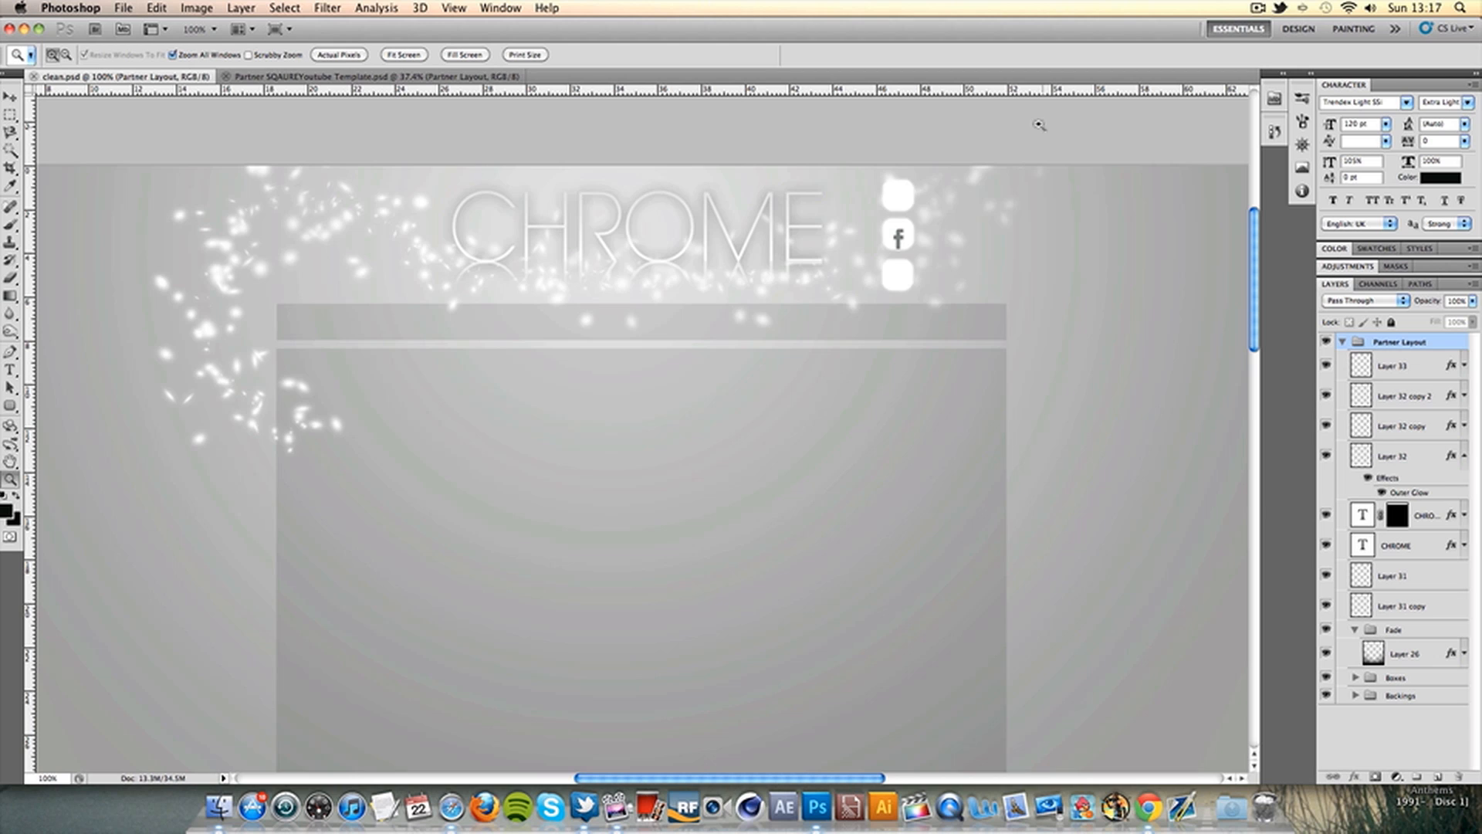
{"action": "left_click", "coordinate": [472, 77]}
{"action": "right_click", "coordinate": [615, 188]}
{"action": "left_click", "coordinate": [653, 211]}
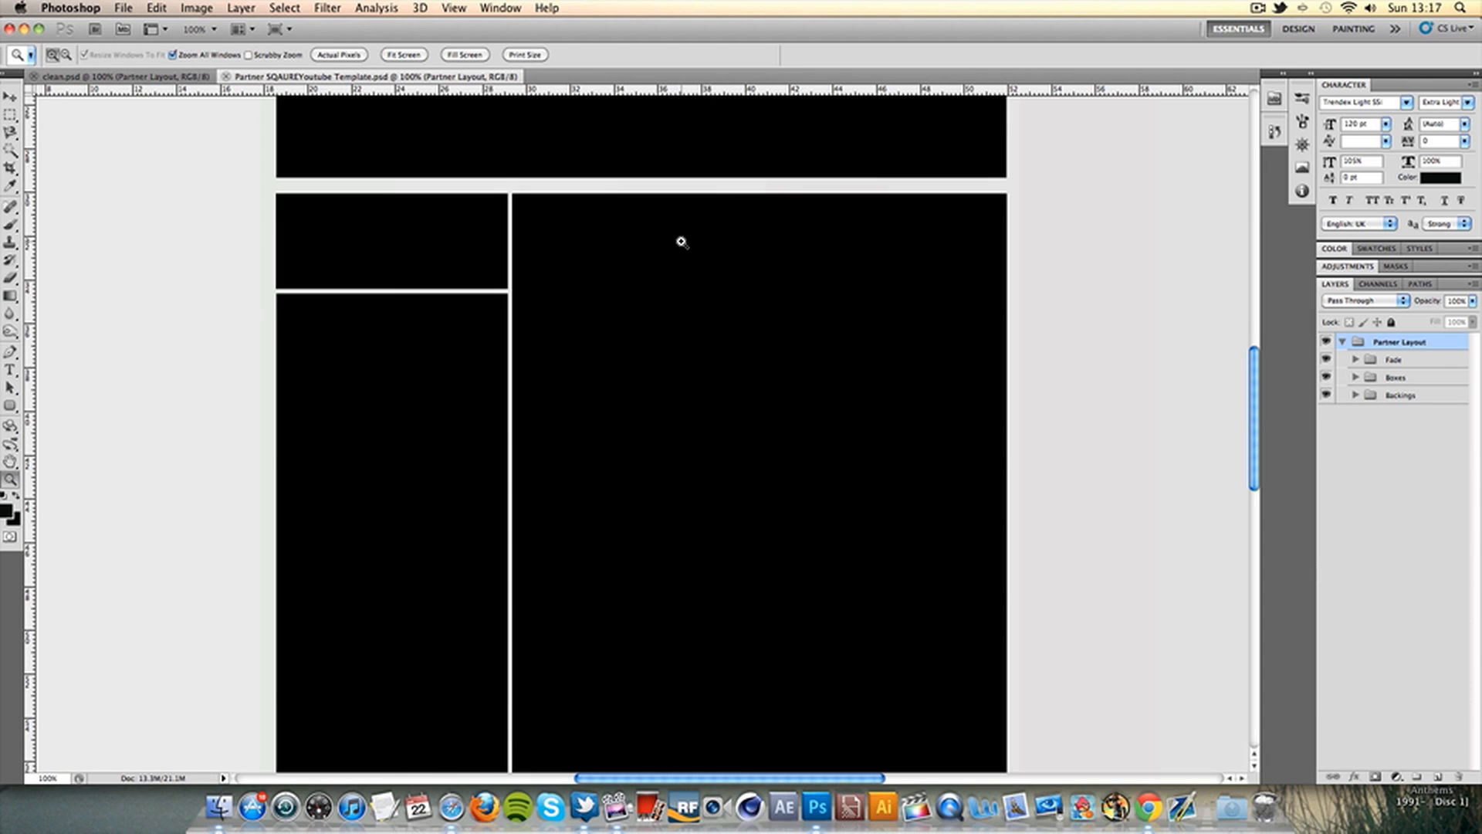
{"action": "scroll", "coordinate": [680, 241], "scroll_direction": "up", "scroll_amount": 6}
{"action": "scroll", "coordinate": [680, 240], "scroll_direction": "up", "scroll_amount": 3}
{"action": "right_click", "coordinate": [626, 269]}
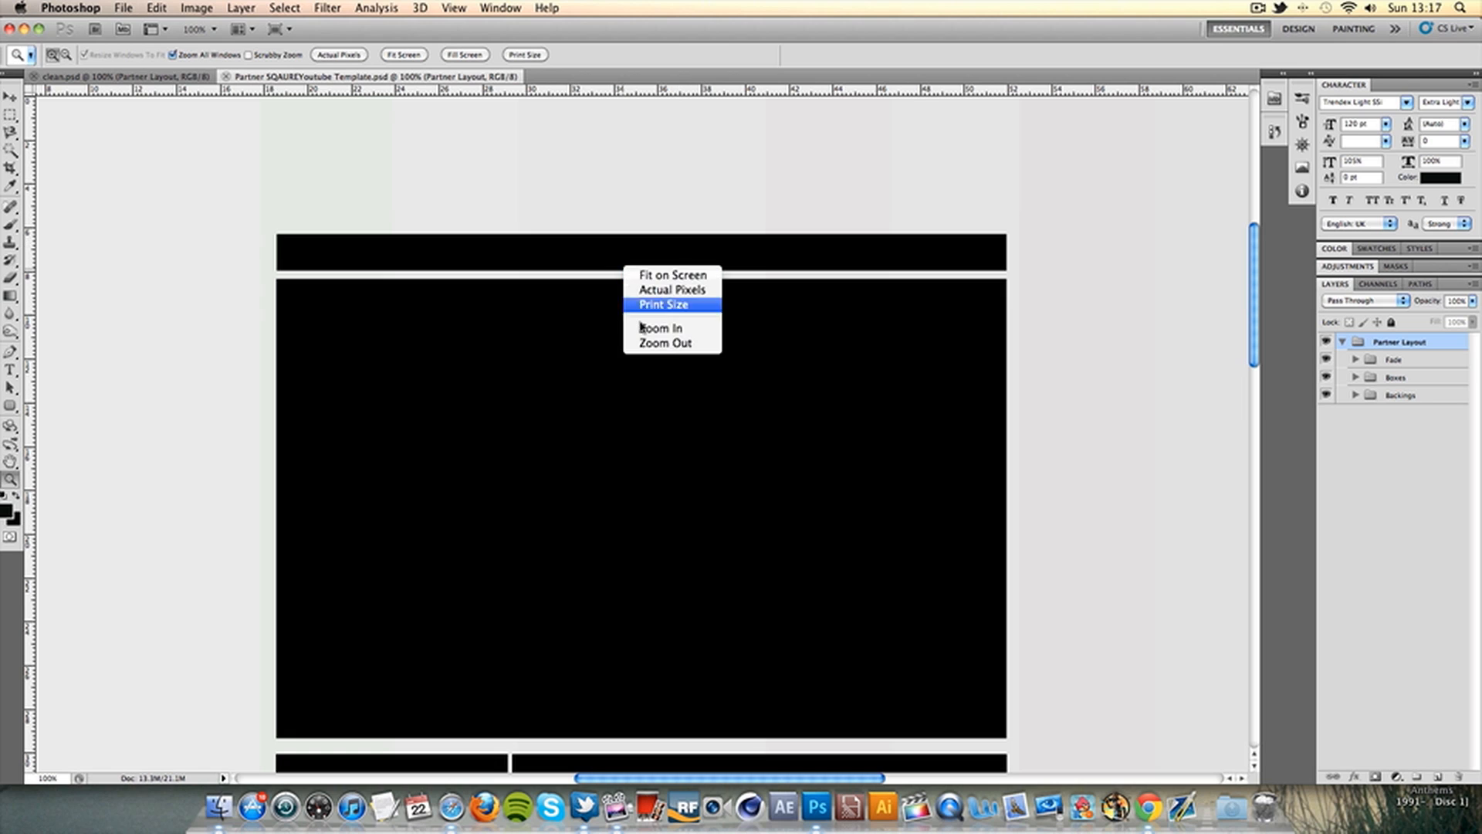
{"action": "left_click", "coordinate": [651, 346]}
{"action": "right_click", "coordinate": [603, 341]}
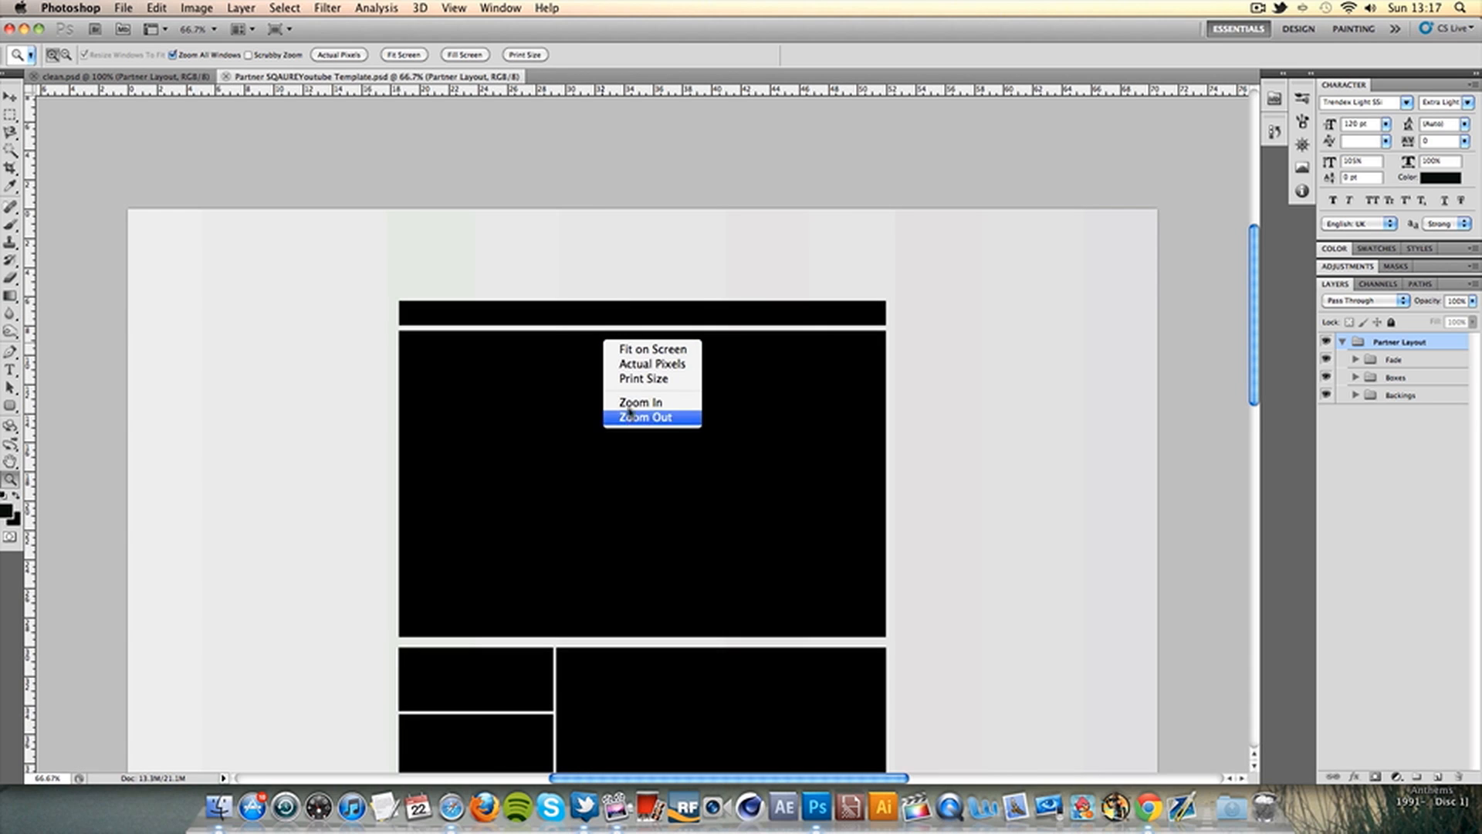
{"action": "left_click", "coordinate": [633, 350]}
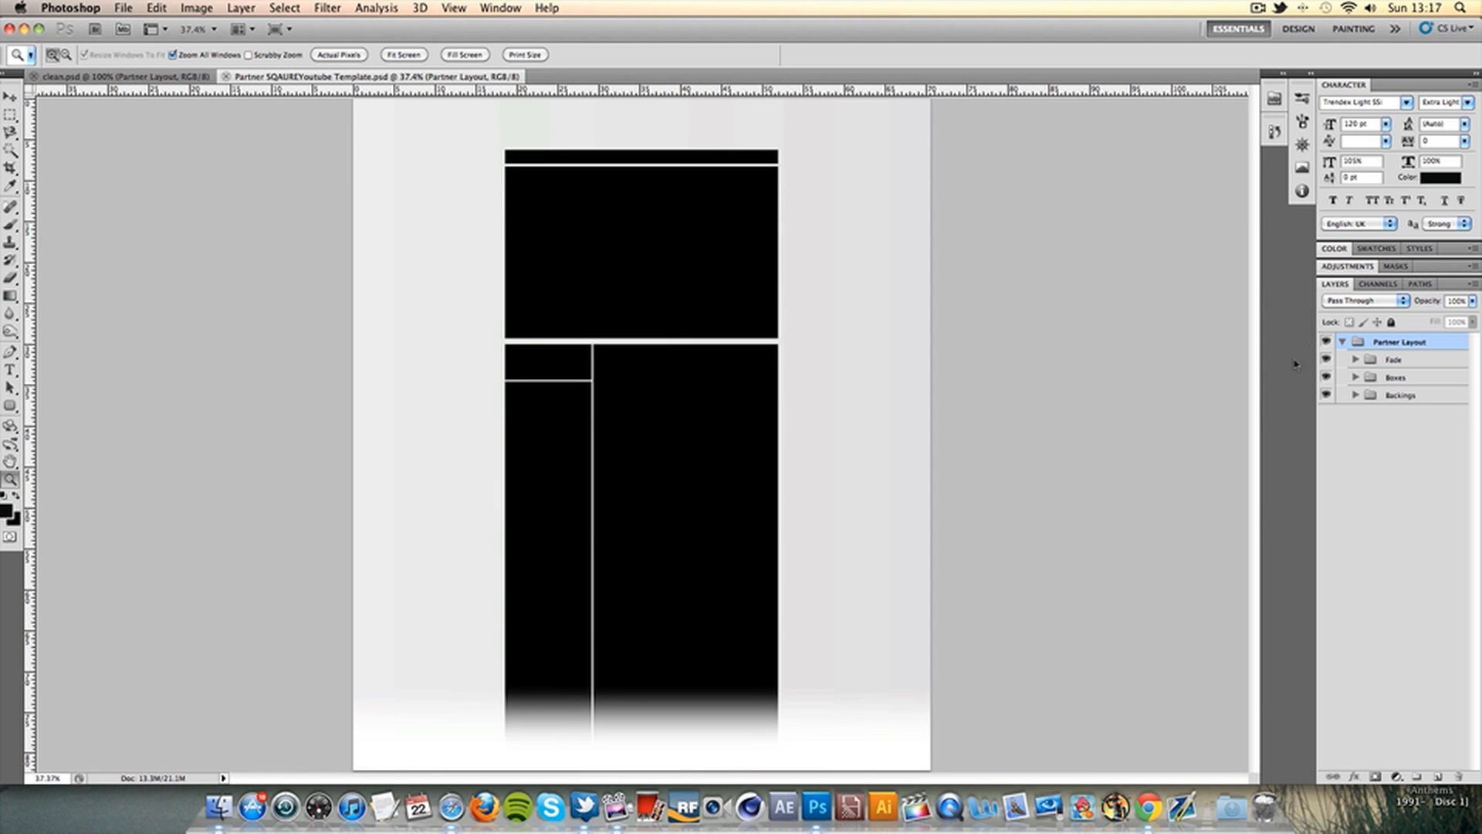
Open the gradient overlay of the Background layer in the Backings group and set its style to Radial
{"action": "left_click", "coordinate": [1356, 395]}
{"action": "left_click", "coordinate": [1442, 418]}
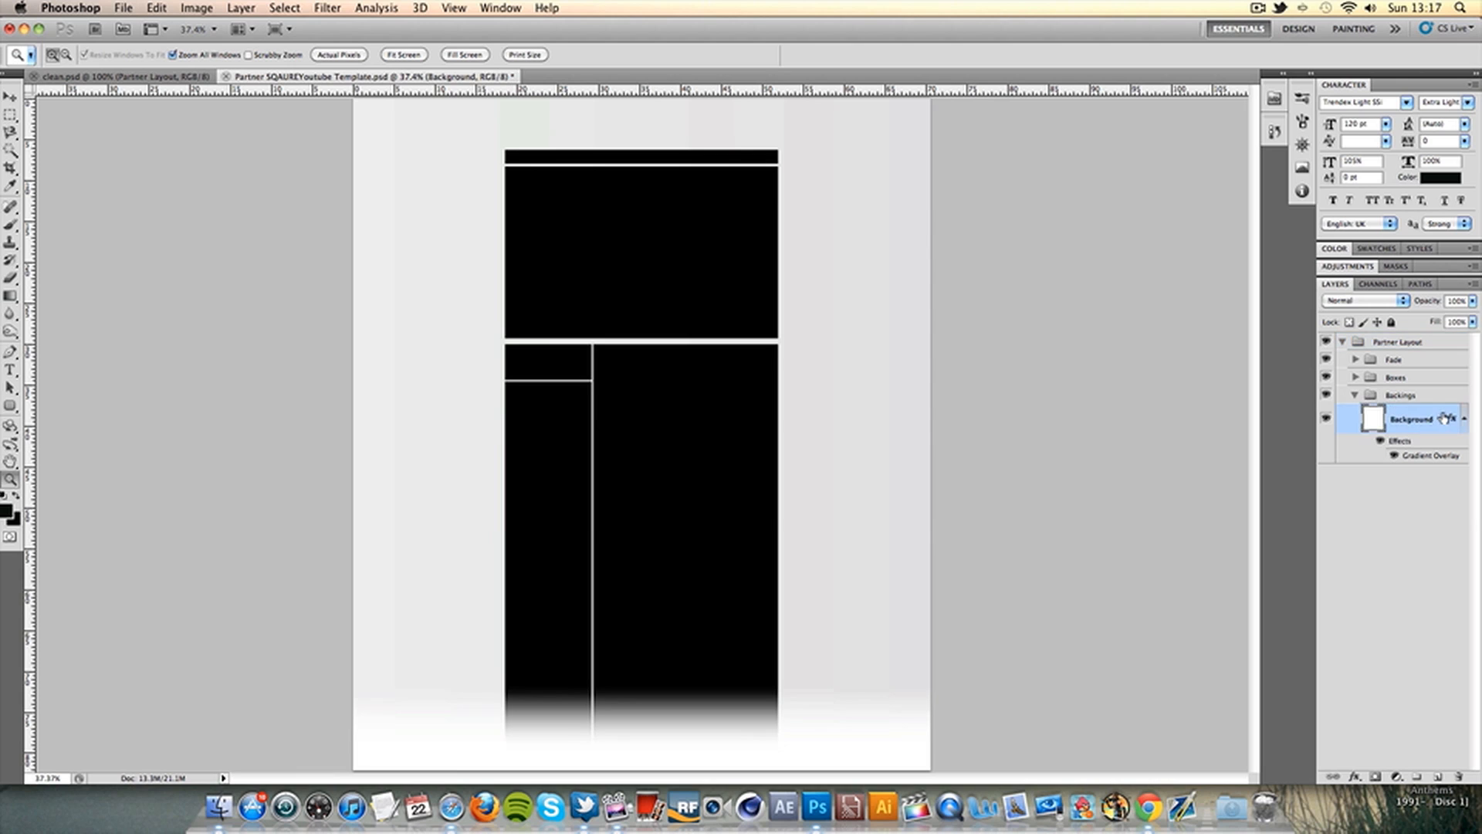
{"action": "double_click", "coordinate": [1443, 417]}
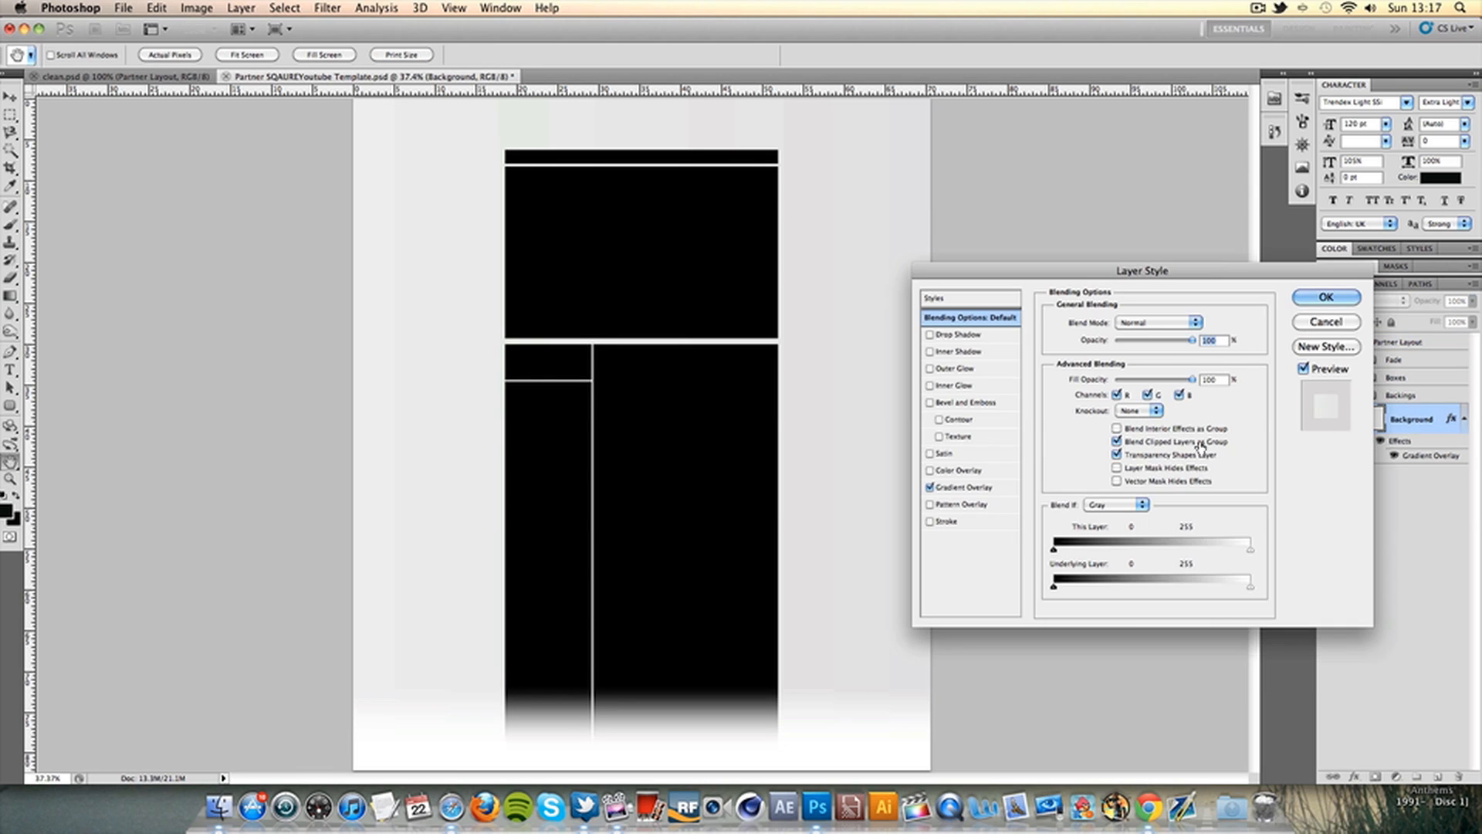
{"action": "left_click", "coordinate": [1001, 489]}
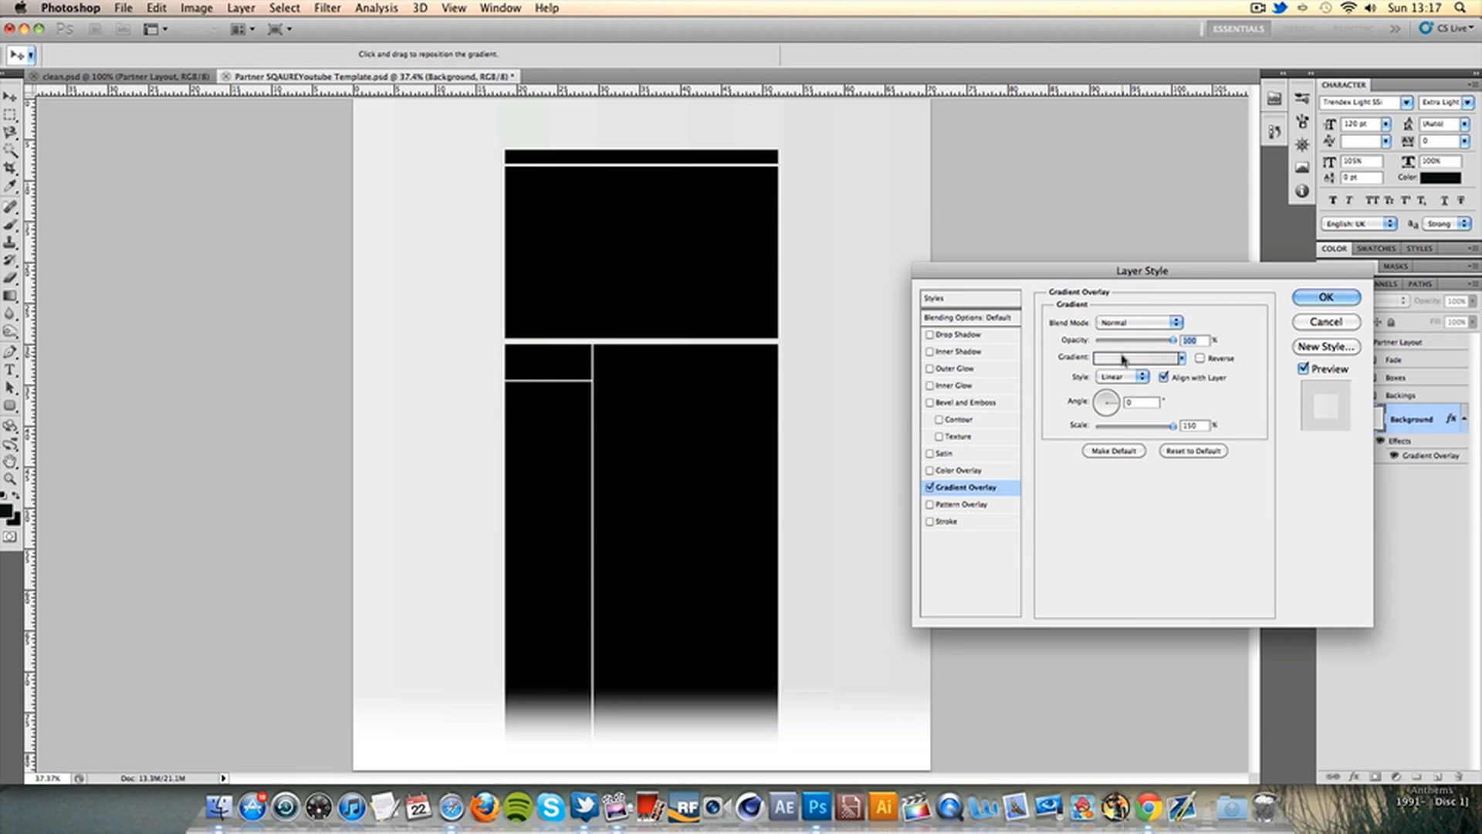
{"action": "left_click", "coordinate": [1114, 378]}
{"action": "left_click", "coordinate": [1116, 389]}
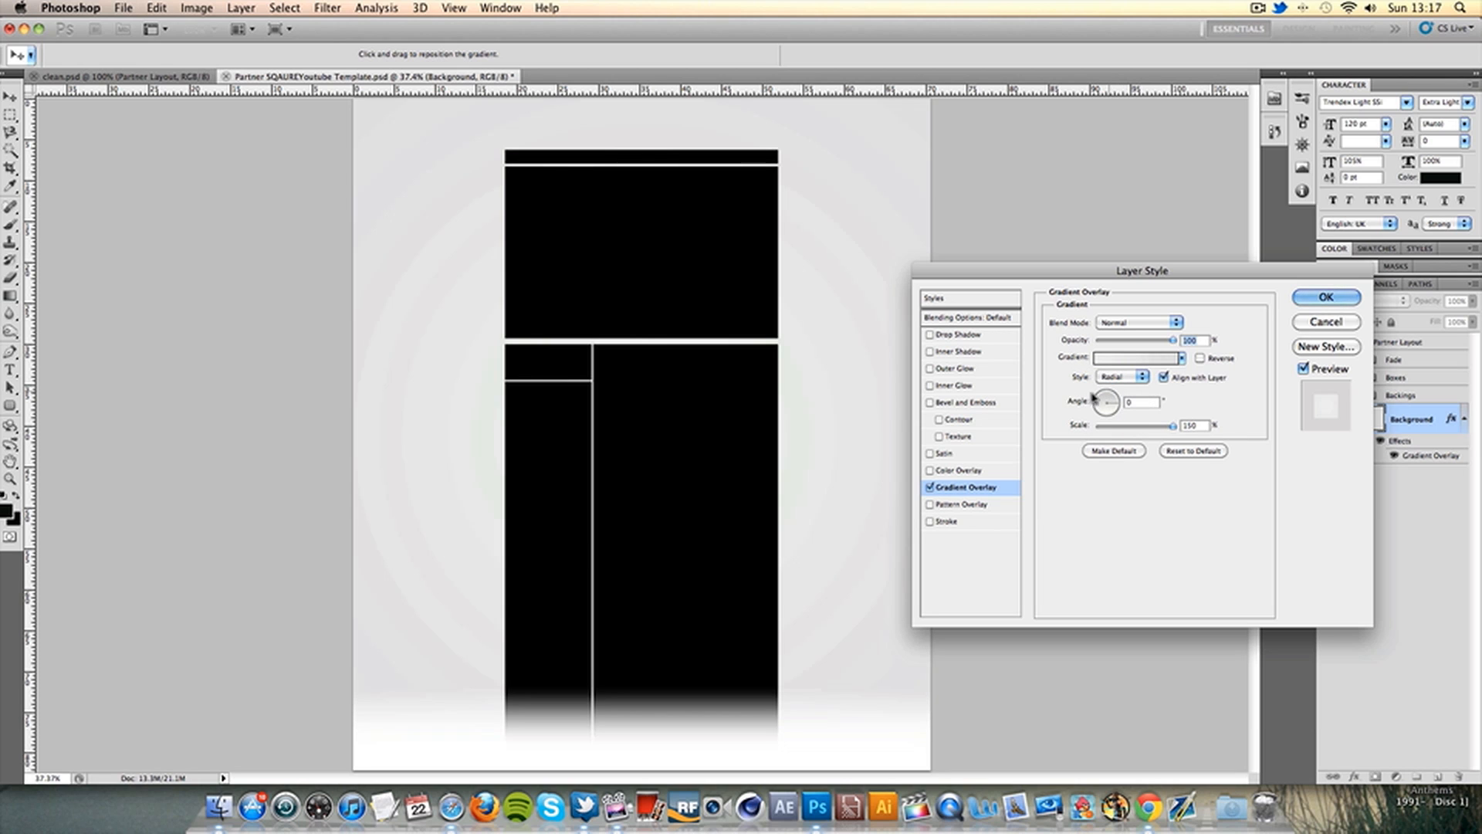
Edit the overlay's gradient to run from white (#ffffff) at the start stop to grey (#aeaeae) at the end stop
{"action": "left_click", "coordinate": [1181, 358]}
{"action": "left_click", "coordinate": [1135, 357]}
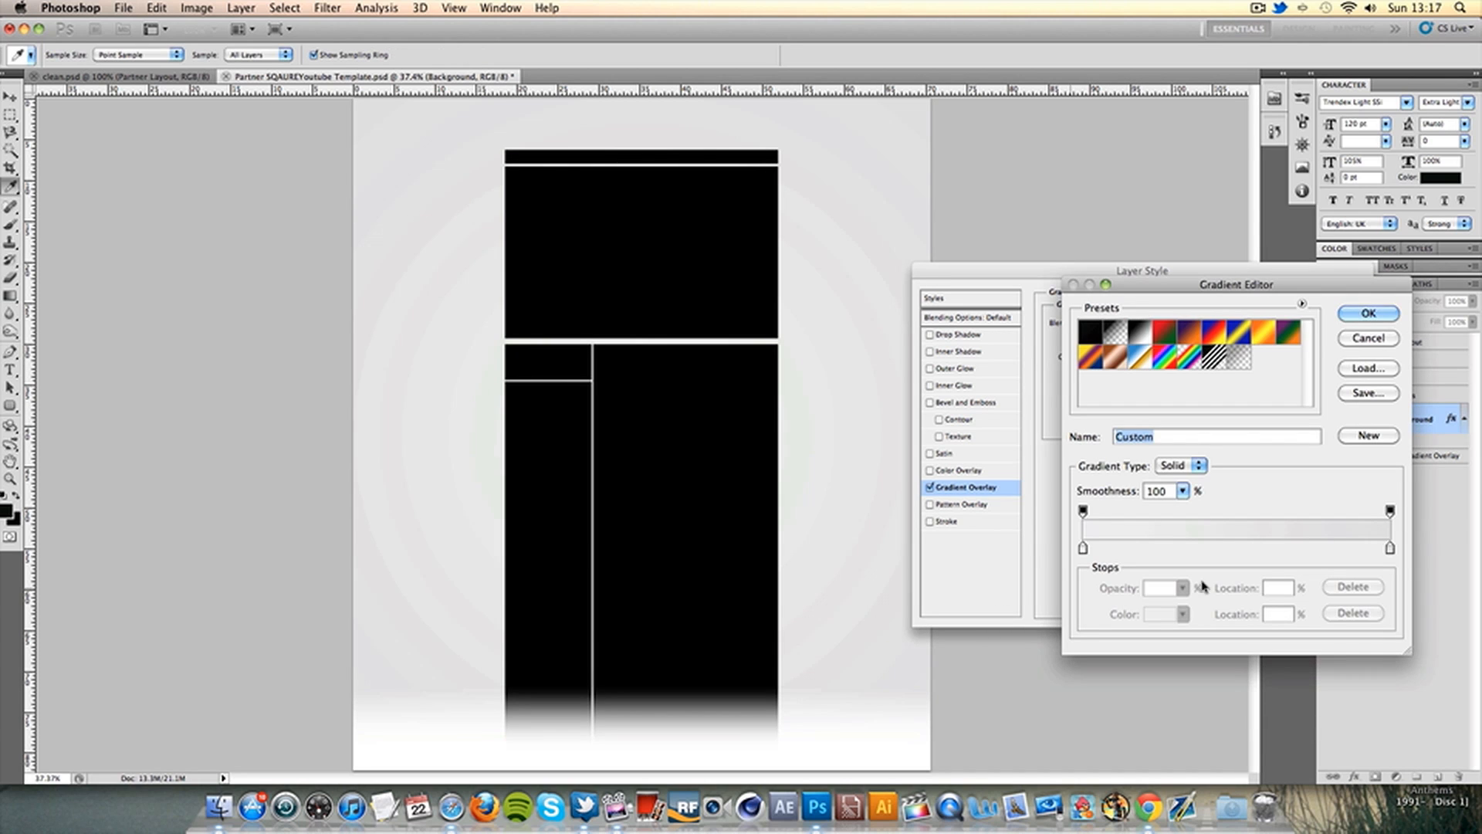
{"action": "double_click", "coordinate": [1390, 548]}
{"action": "mouse_move", "coordinate": [1124, 429]}
{"action": "left_mouse_down"}
{"action": "mouse_move", "coordinate": [1030, 428]}
{"action": "mouse_move", "coordinate": [1081, 432]}
{"action": "mouse_move", "coordinate": [1049, 426]}
{"action": "left_mouse_up"}
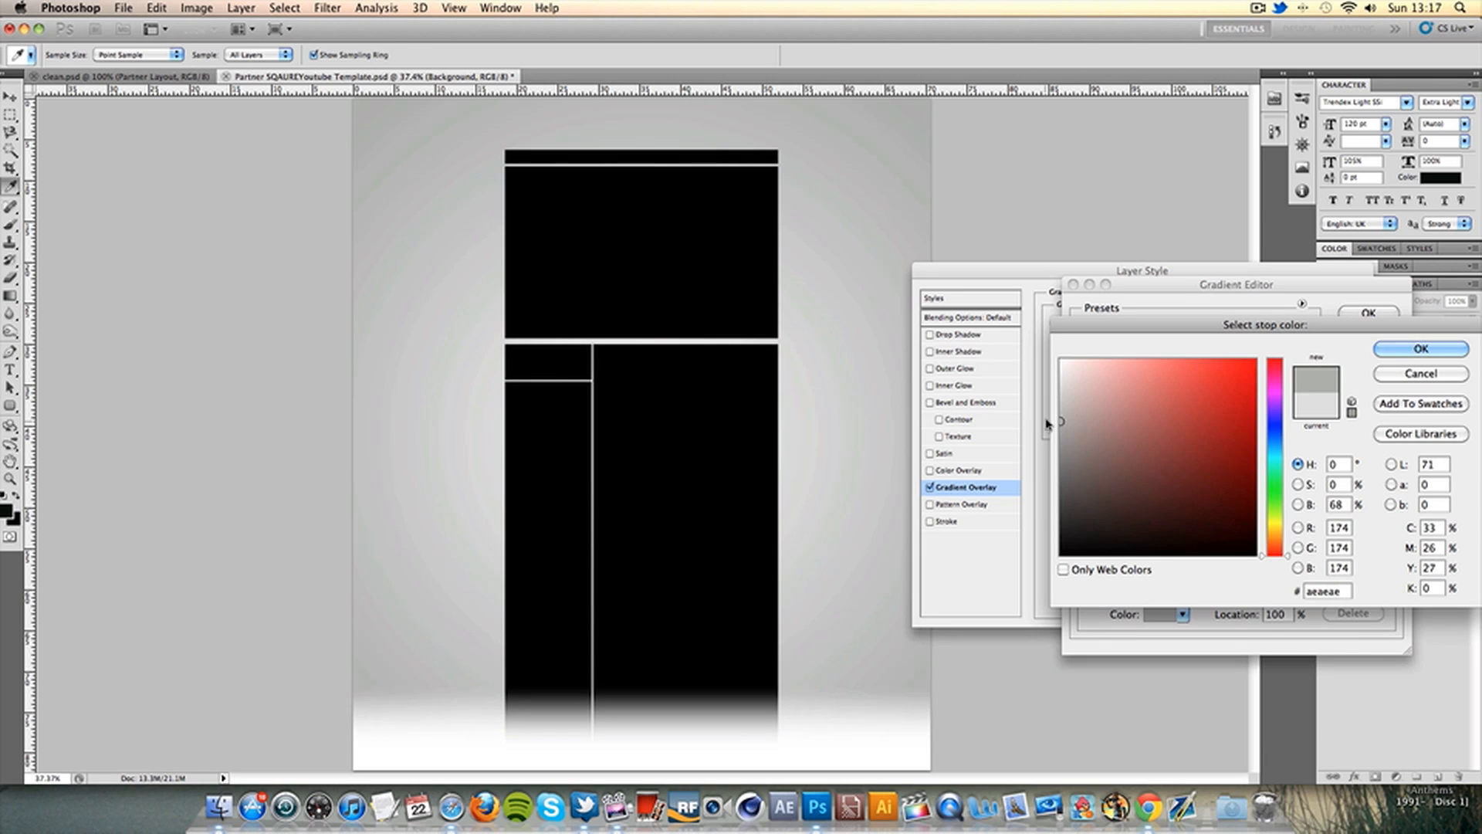
{"action": "left_click", "coordinate": [1434, 351]}
{"action": "double_click", "coordinate": [1084, 550]}
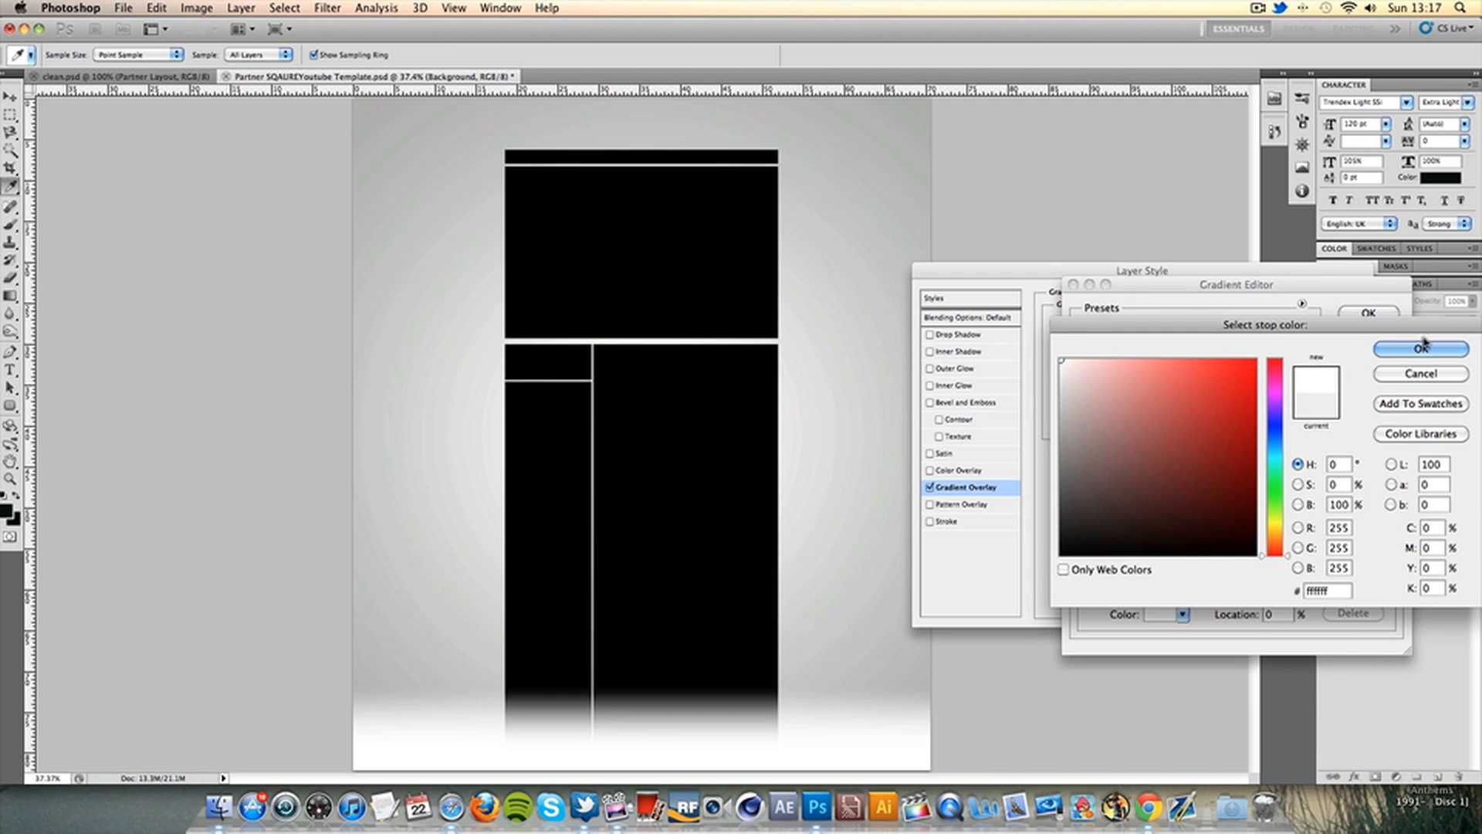
{"action": "left_click", "coordinate": [1419, 349]}
{"action": "left_click", "coordinate": [1370, 315]}
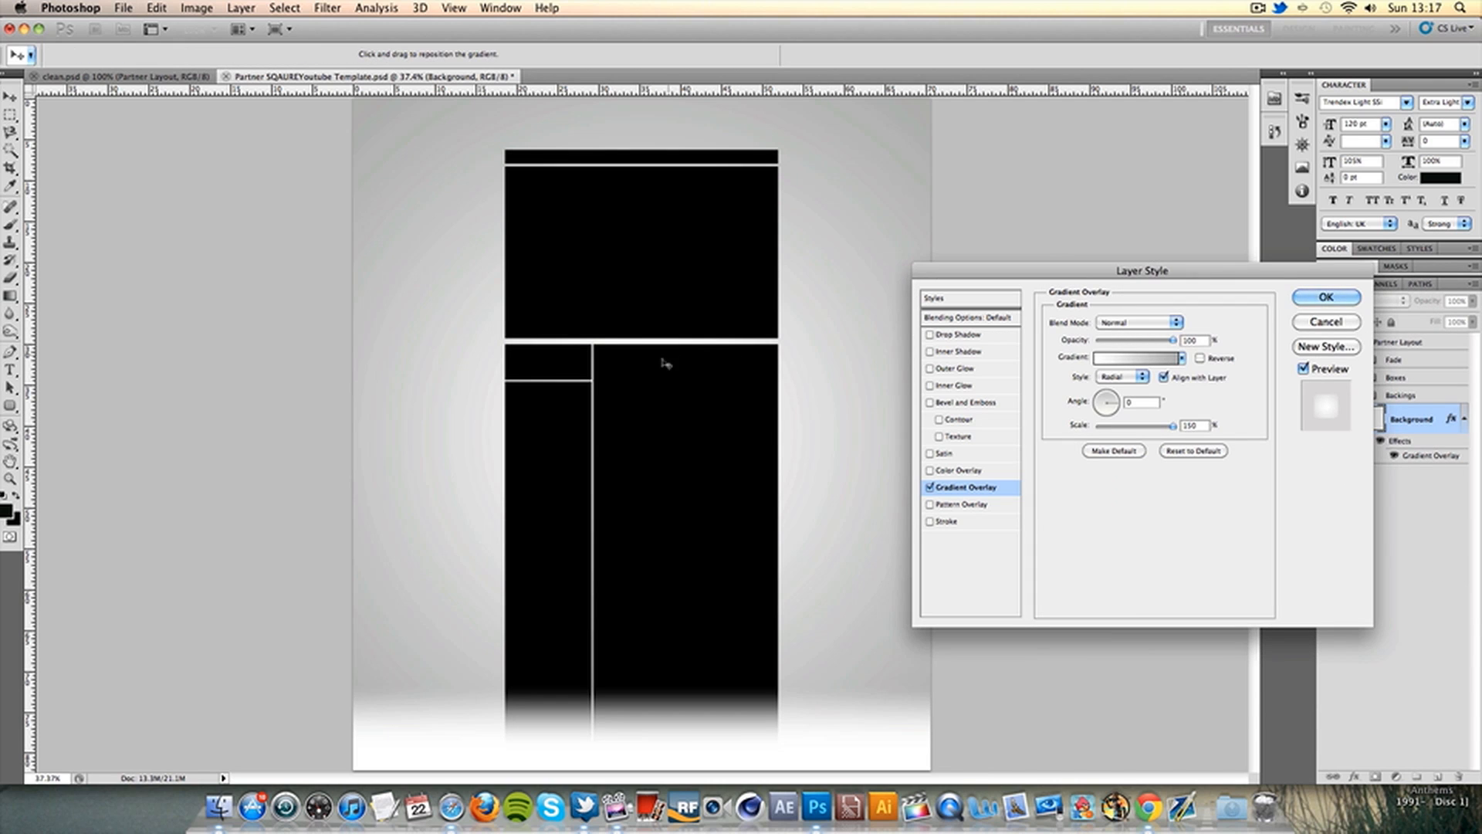
Move the radial gradient's centre up towards the page header, set its scale to 100%, and apply the layer style
{"action": "left_click_drag", "start_coordinate": [527, 369], "coordinate": [653, 259]}
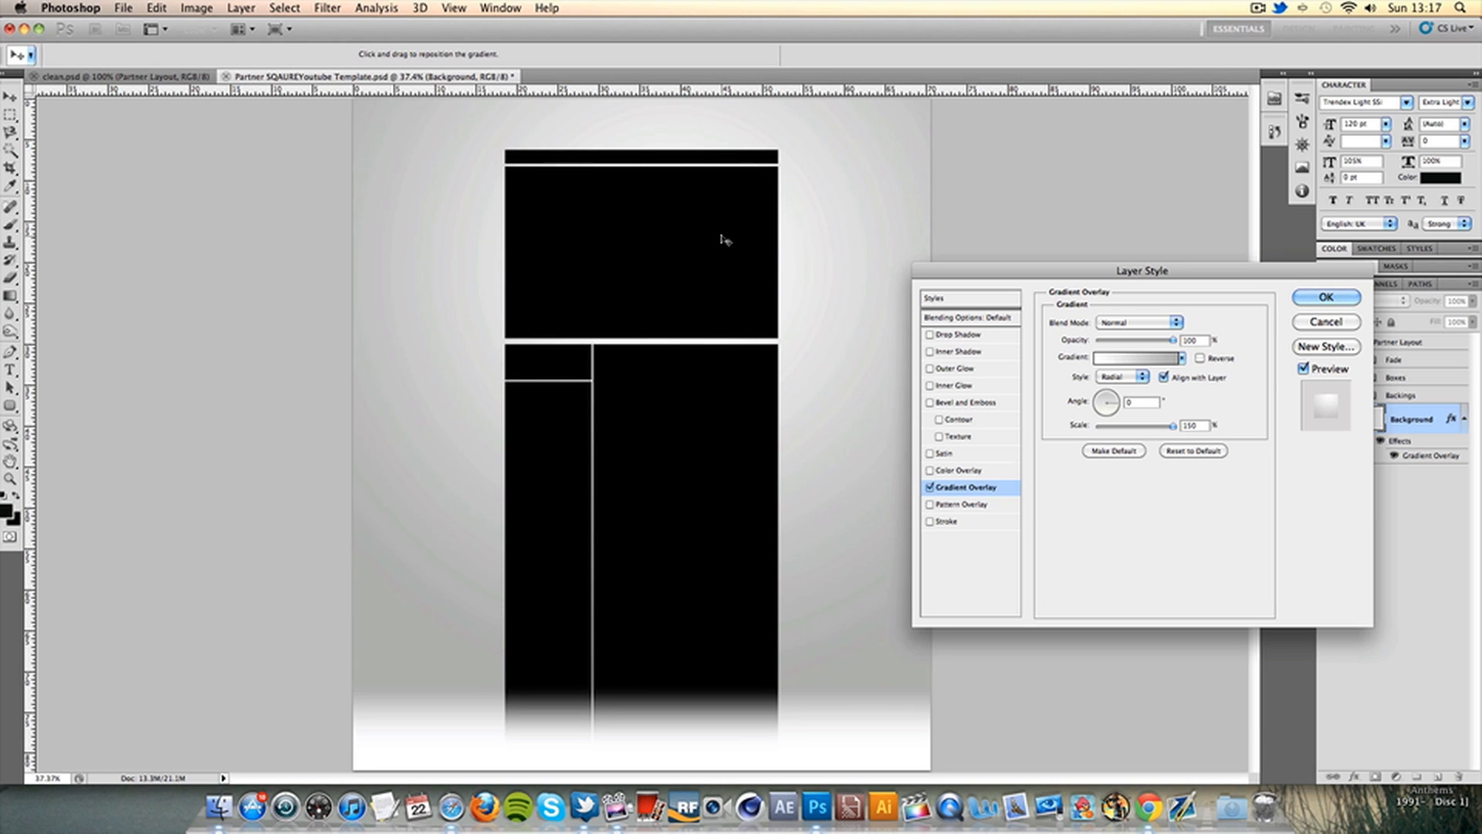
{"action": "left_click_drag", "start_coordinate": [1173, 425], "coordinate": [1145, 431]}
{"action": "left_click_drag", "start_coordinate": [735, 275], "coordinate": [732, 249]}
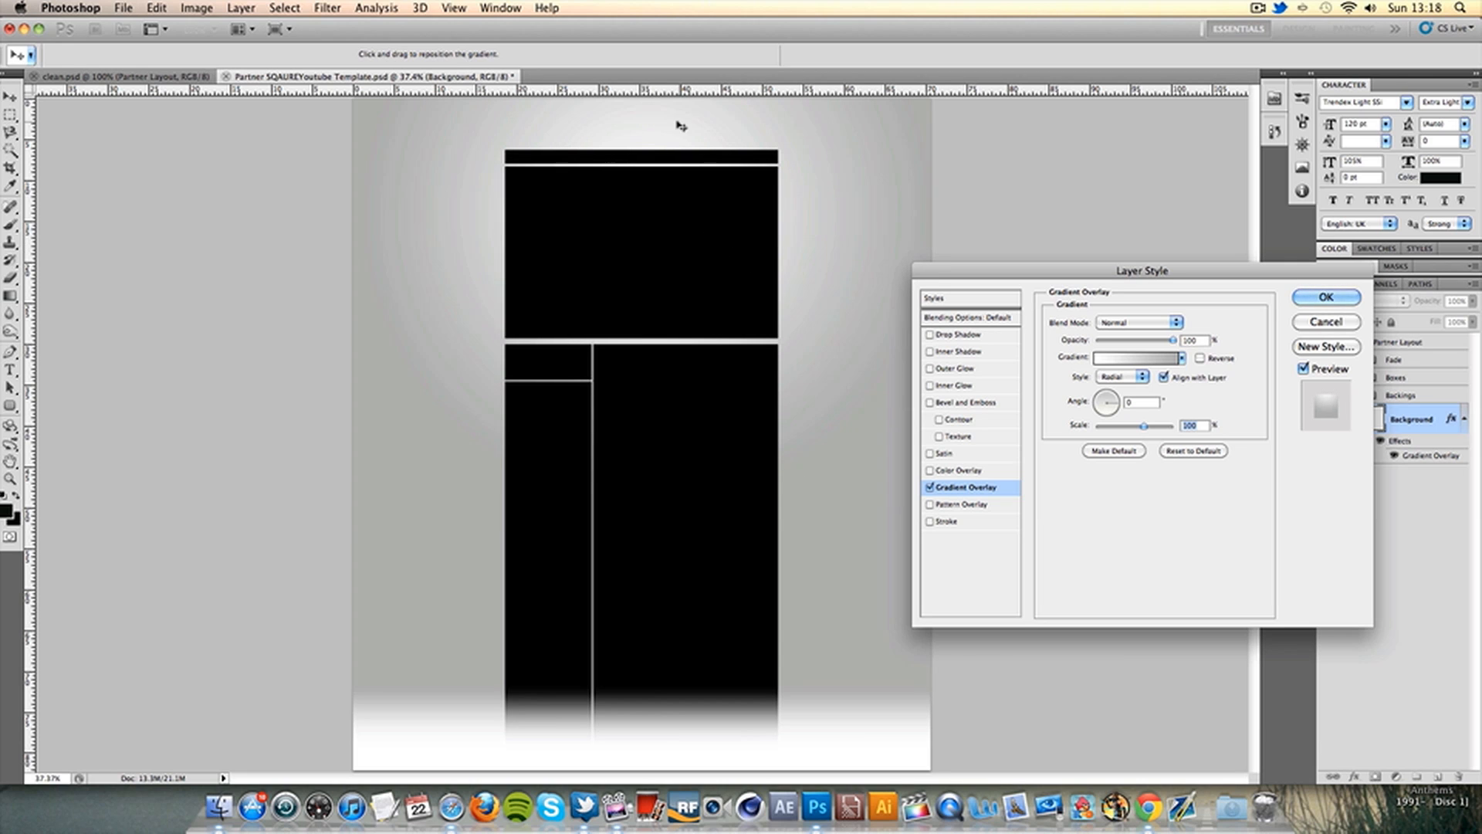
{"action": "left_click", "coordinate": [1326, 297]}
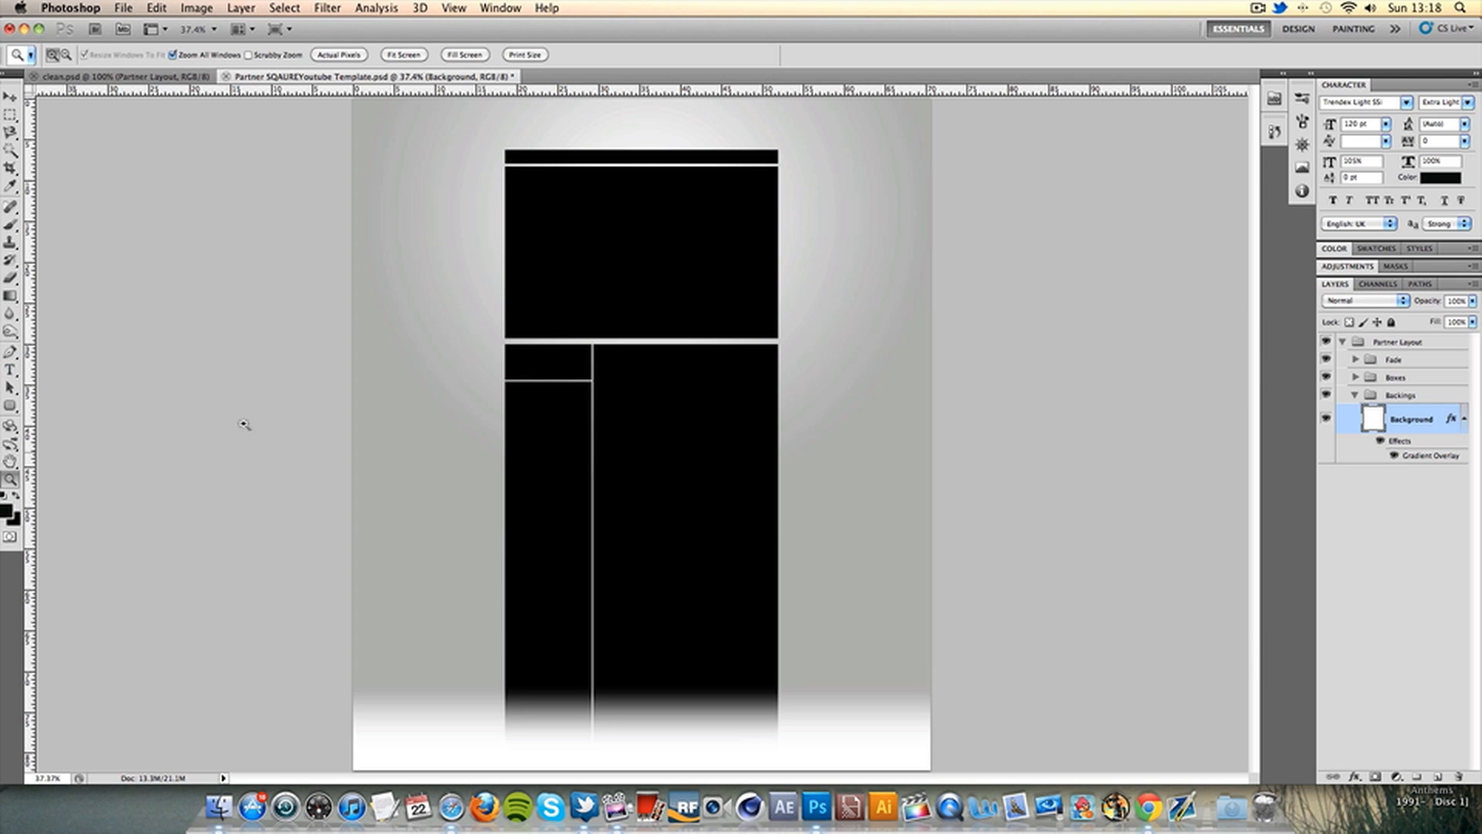
Collapse the Backings group and set the Boxes group's opacity to 10%
{"action": "right_click", "coordinate": [593, 221]}
{"action": "left_click", "coordinate": [606, 240]}
{"action": "scroll", "coordinate": [606, 251], "scroll_direction": "up", "scroll_amount": 10}
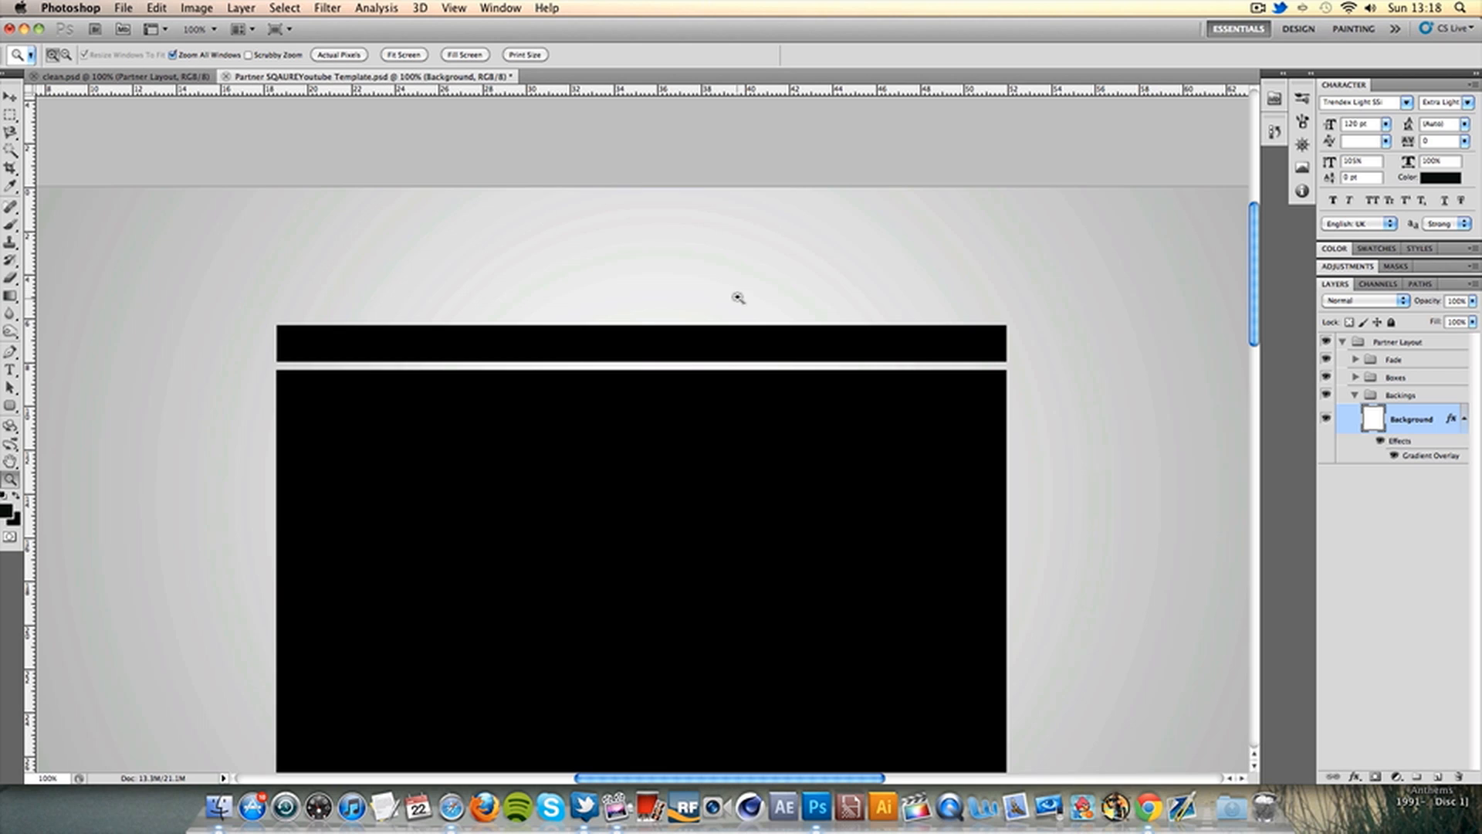
{"action": "left_click", "coordinate": [1371, 397]}
{"action": "left_click", "coordinate": [1354, 394]}
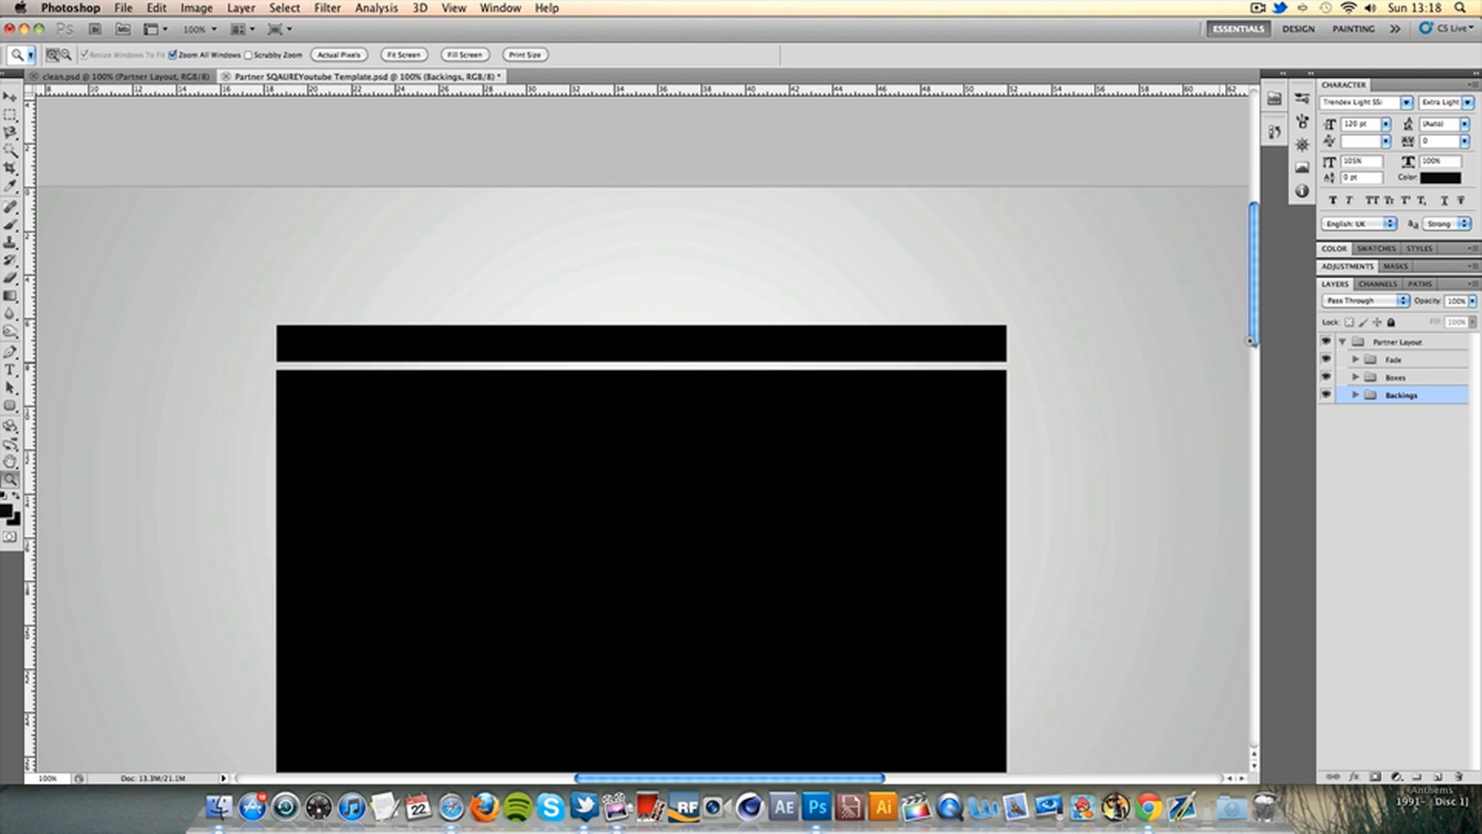
{"action": "mouse_move", "coordinate": [1252, 291]}
{"action": "left_mouse_down"}
{"action": "mouse_move", "coordinate": [1244, 589]}
{"action": "mouse_move", "coordinate": [1260, 318]}
{"action": "left_mouse_up"}
{"action": "left_click", "coordinate": [1389, 377]}
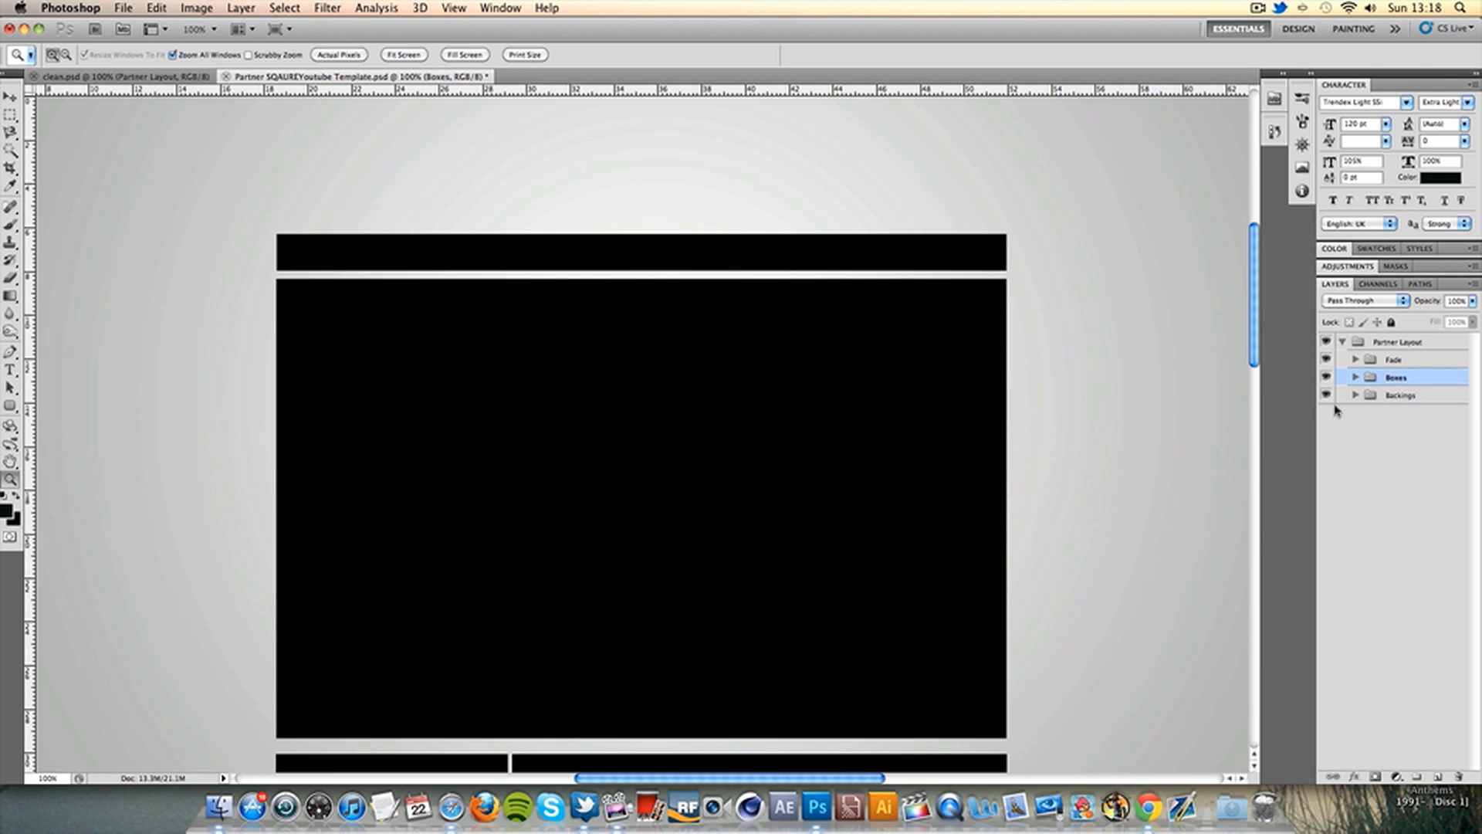
{"action": "left_click", "coordinate": [1456, 300]}
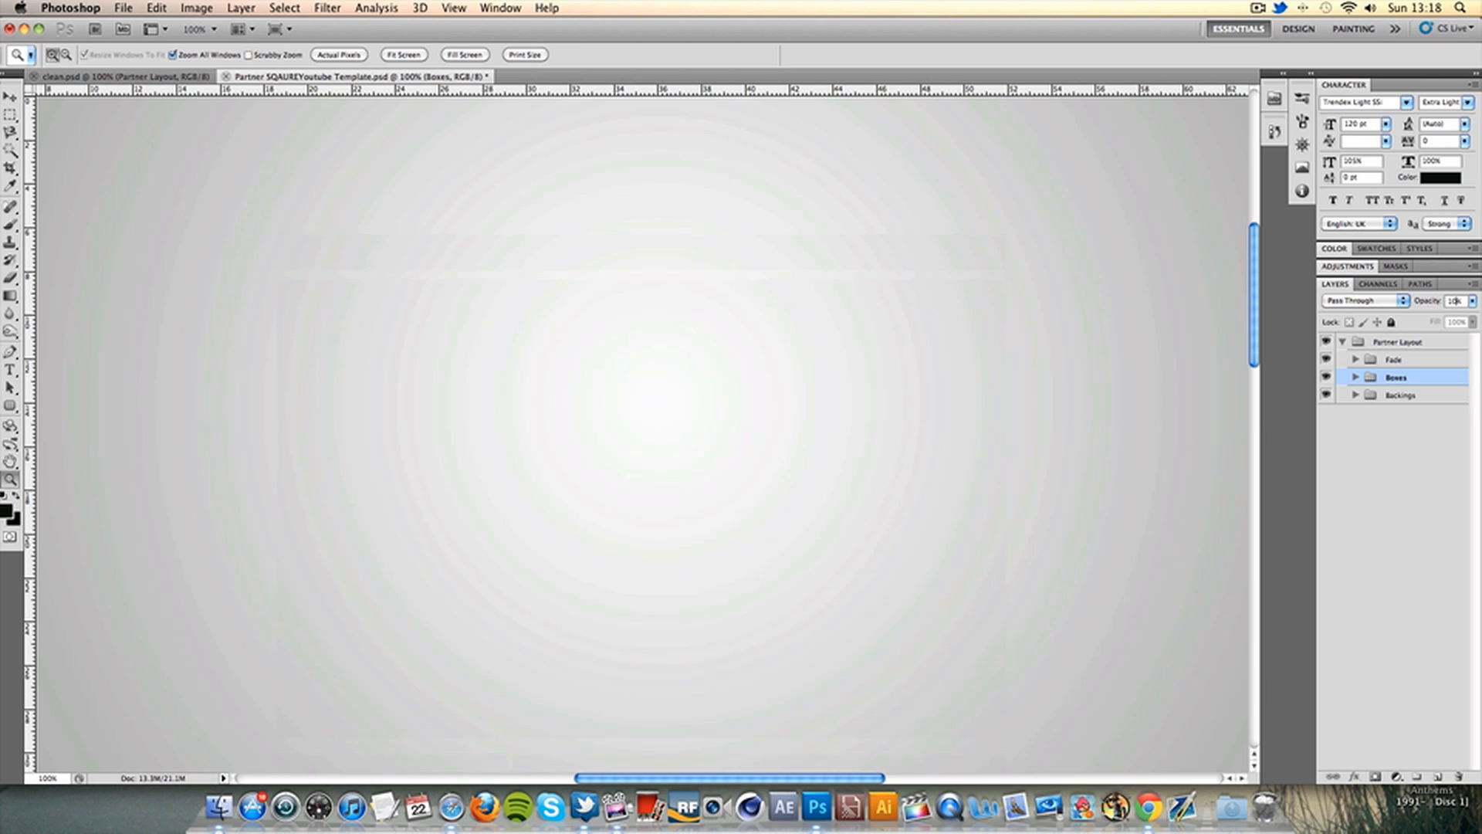
{"action": "type", "text": "10"}
{"action": "mouse_move", "coordinate": [1254, 278]}
{"action": "left_mouse_down"}
{"action": "mouse_move", "coordinate": [1263, 464]}
{"action": "mouse_move", "coordinate": [1263, 267]}
{"action": "left_mouse_up"}
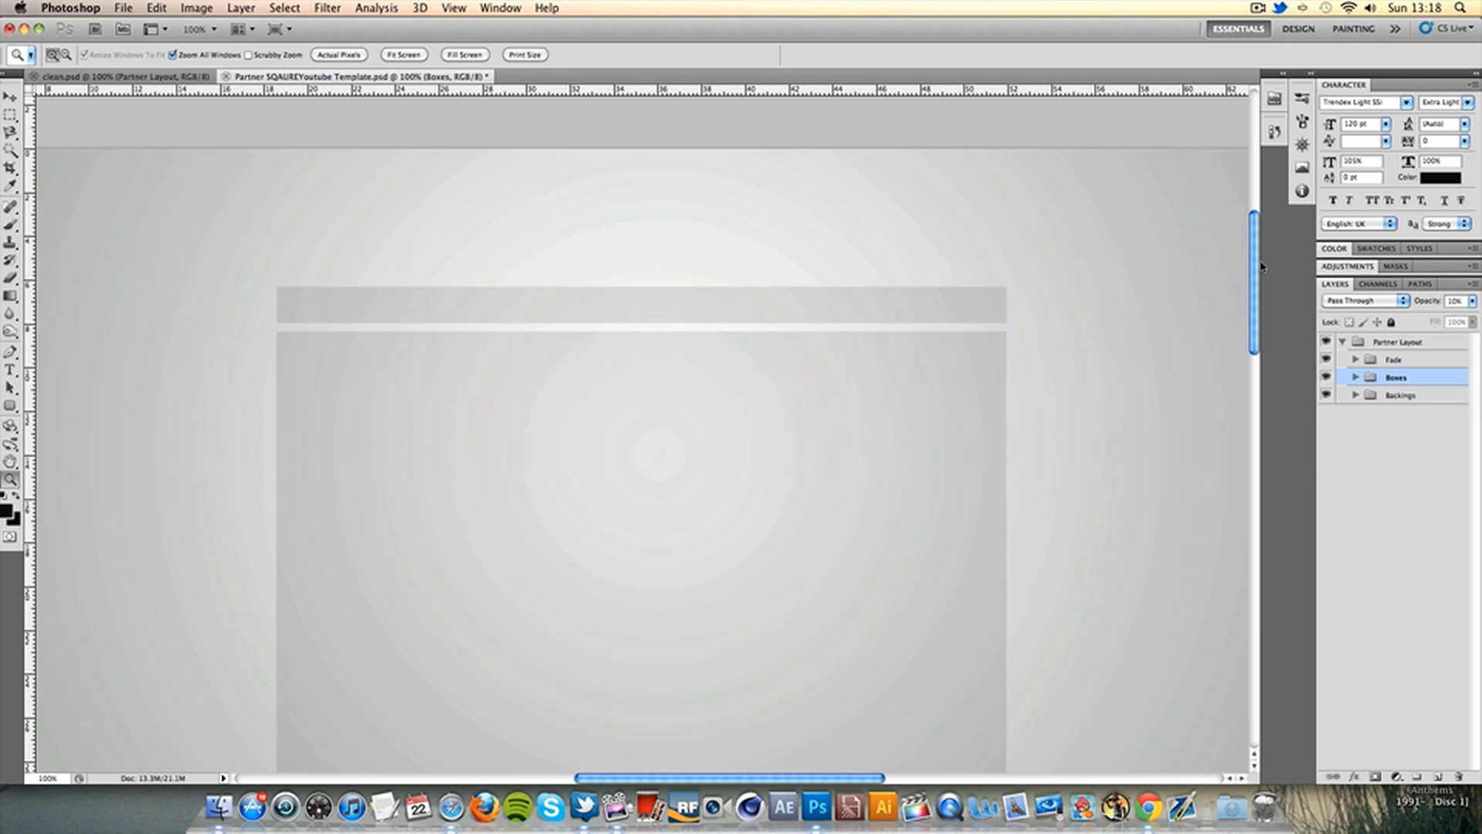
Add a layer above the Fade group with the text "CHROME" in 120 pt Trendex Light SSi, Extra Light, above the boxes
{"action": "left_click", "coordinate": [1393, 360]}
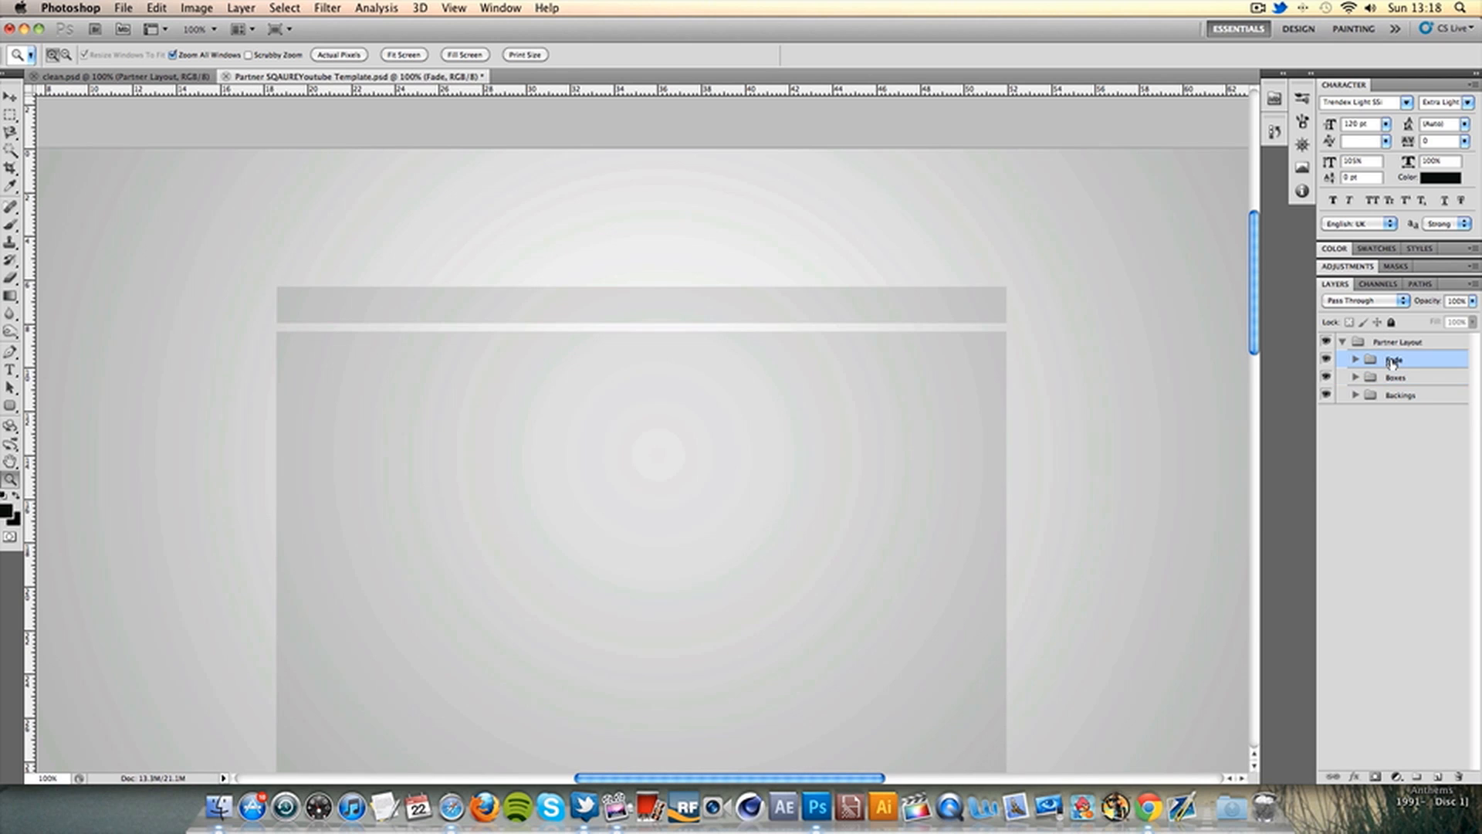
{"action": "left_click", "coordinate": [1437, 776]}
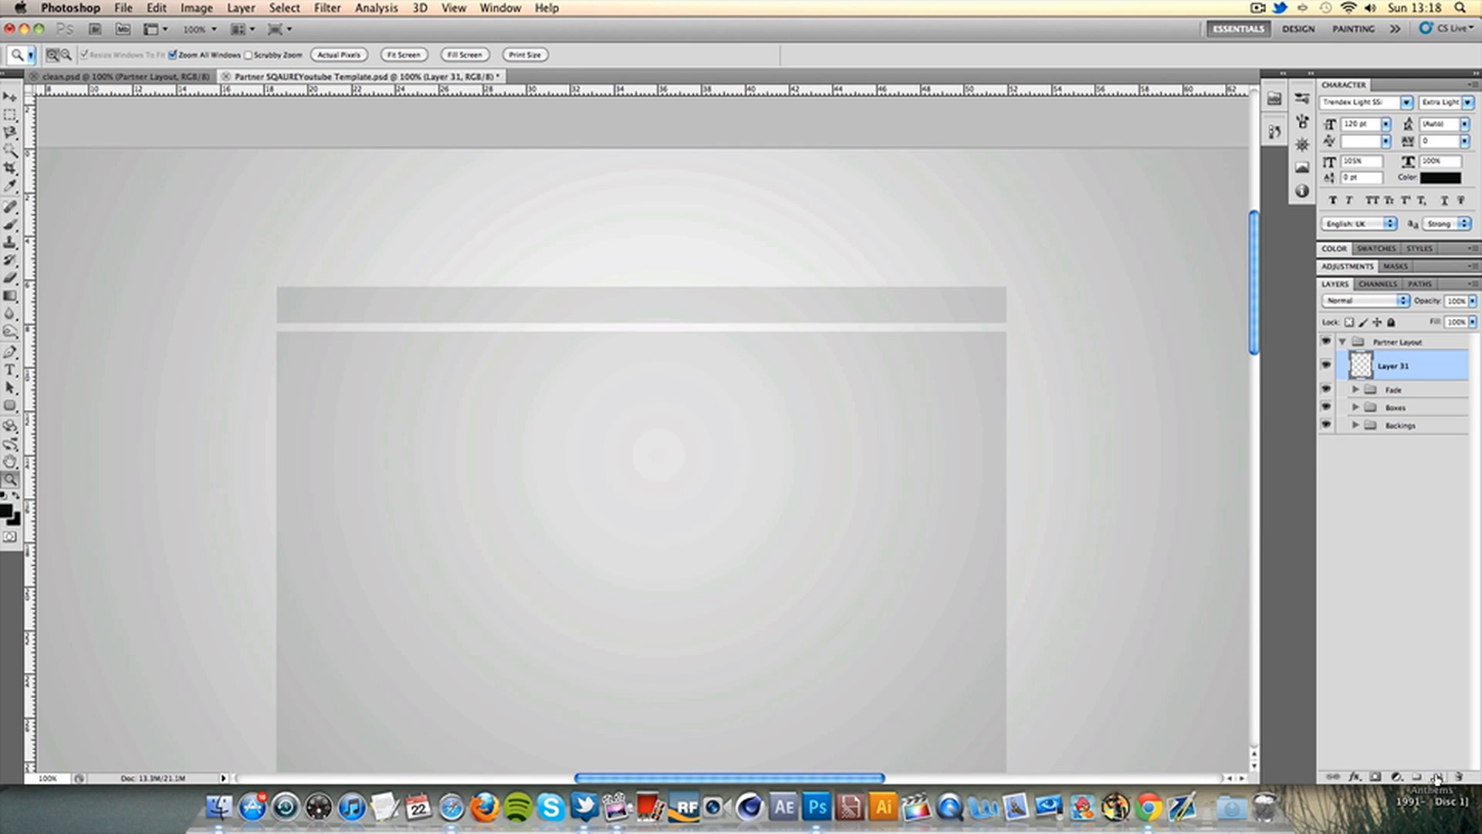
{"action": "left_click", "coordinate": [10, 369]}
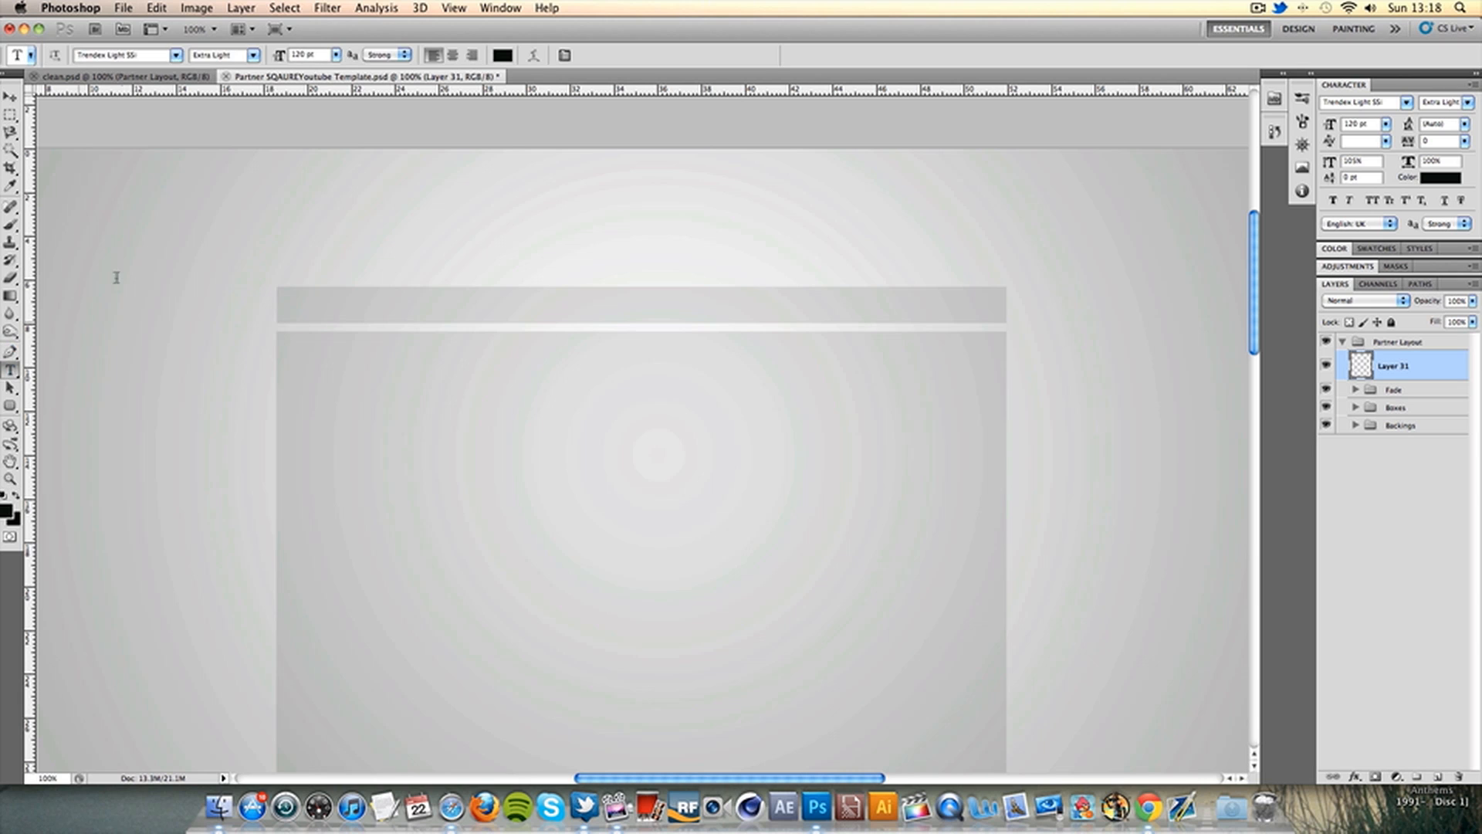
{"action": "left_click", "coordinate": [446, 210]}
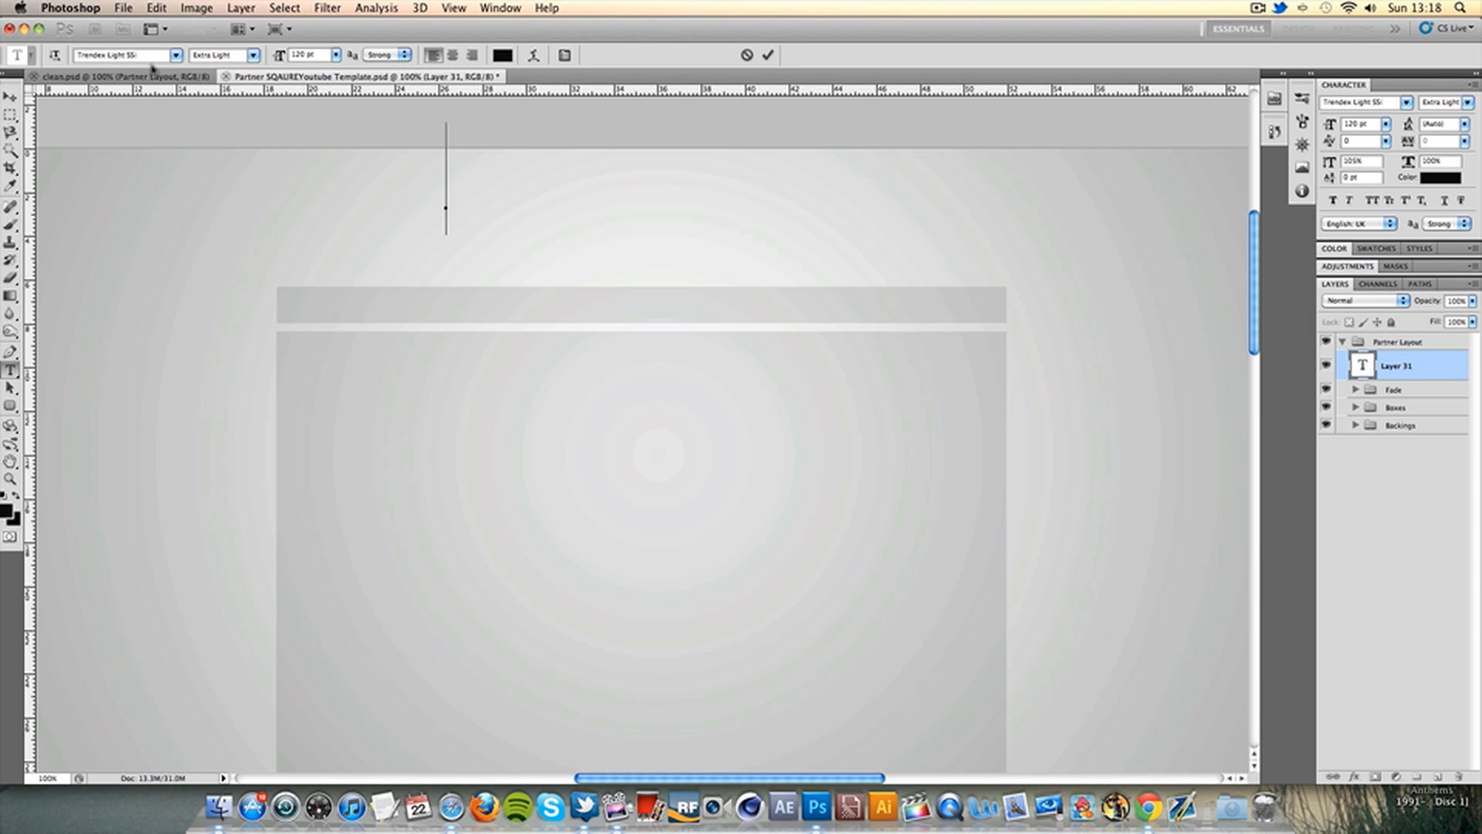
{"action": "left_click", "coordinate": [255, 56]}
{"action": "left_click", "coordinate": [252, 51]}
{"action": "type", "text": "CHROME"}
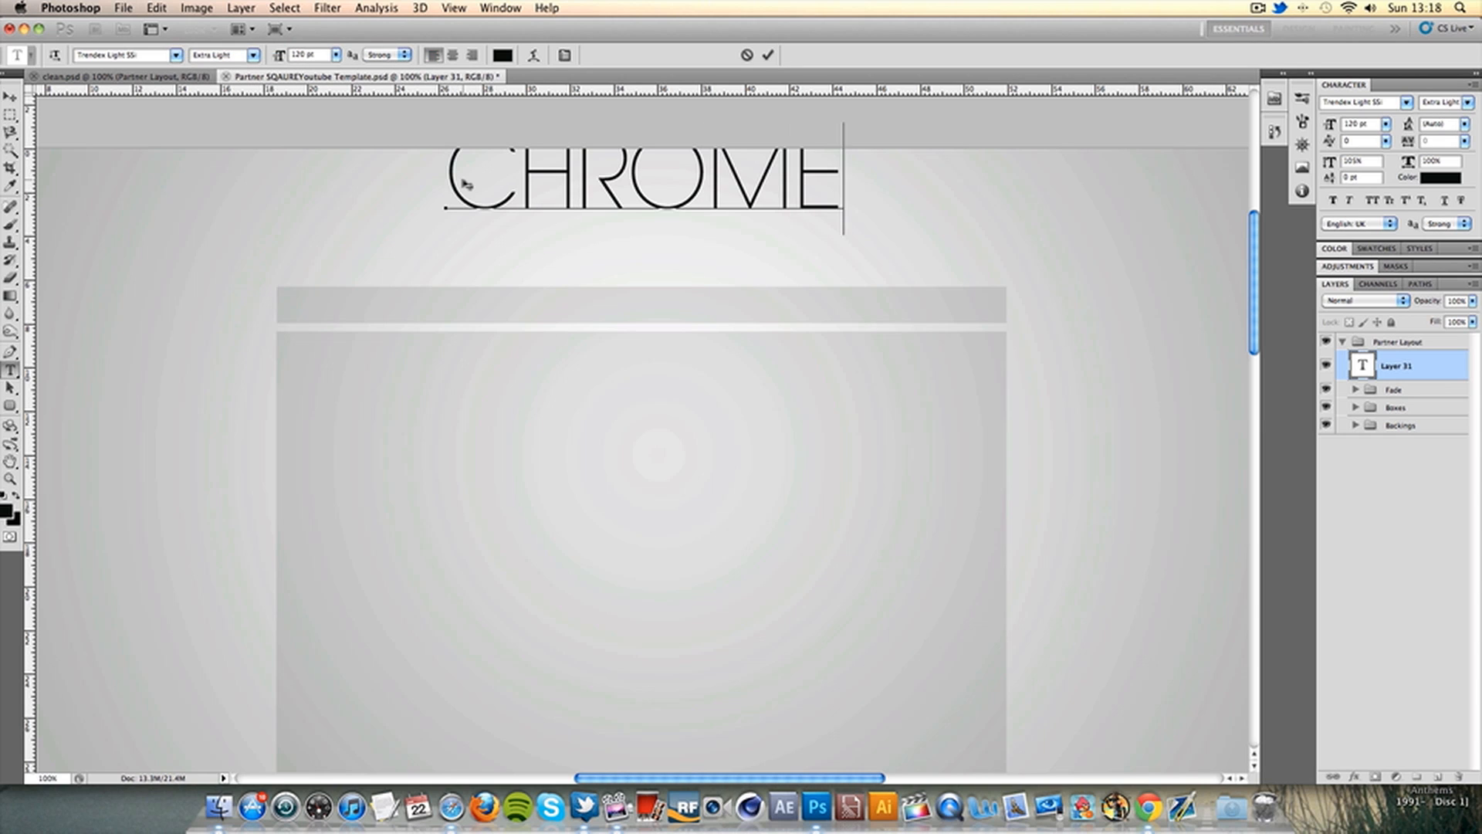
{"action": "left_click", "coordinate": [768, 55]}
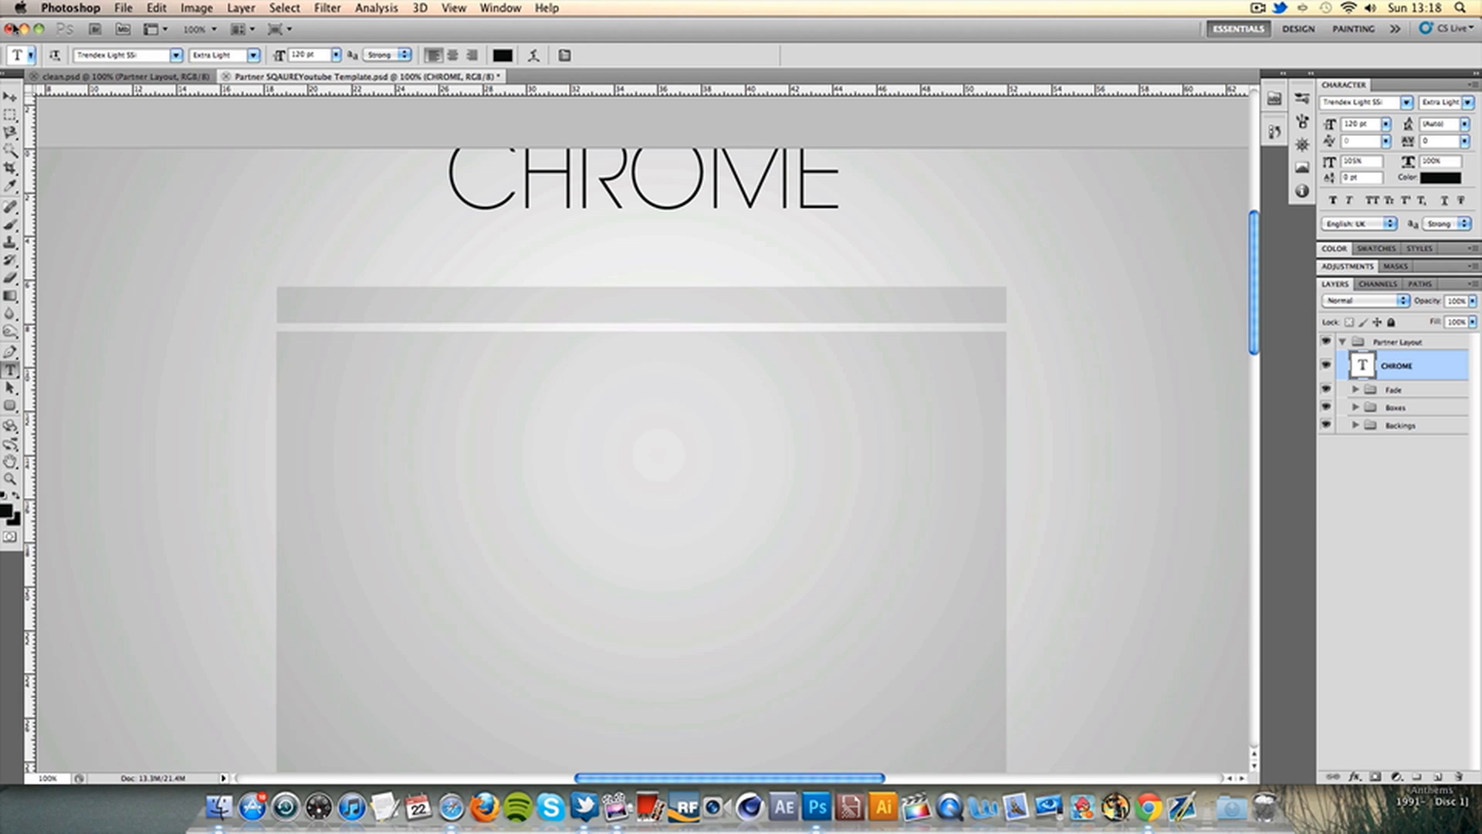
Move the CHROME text down onto the page, scale it to about 112 pt, and centre it above the boxes
{"action": "key", "text": "v"}
{"action": "left_click_drag", "start_coordinate": [669, 186], "coordinate": [661, 214]}
{"action": "key", "text": "super+t"}
{"action": "left_click_drag", "start_coordinate": [839, 155], "coordinate": [830, 162]}
{"action": "left_click", "coordinate": [768, 55]}
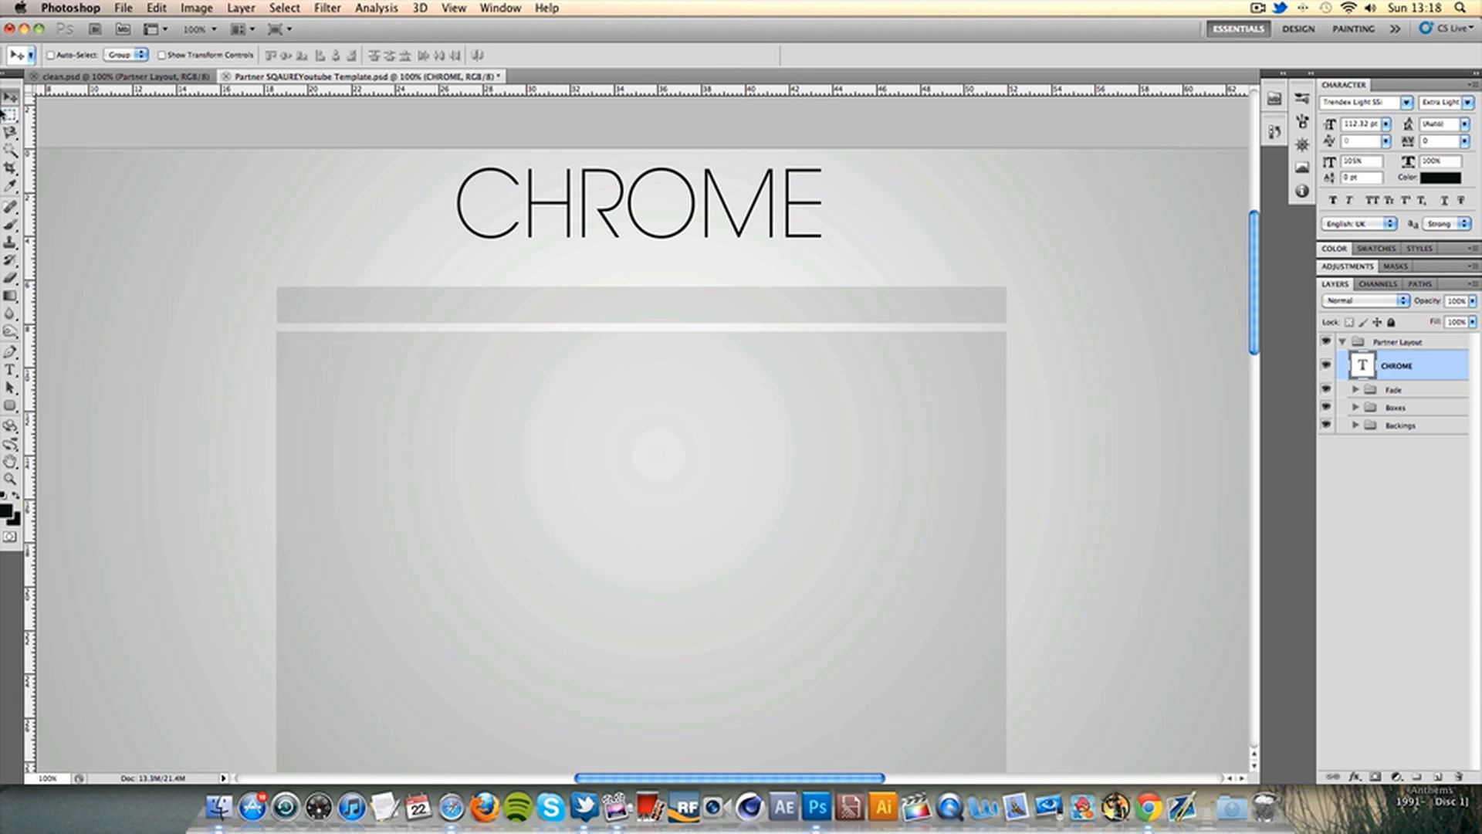
{"action": "left_click_drag", "start_coordinate": [732, 223], "coordinate": [745, 221]}
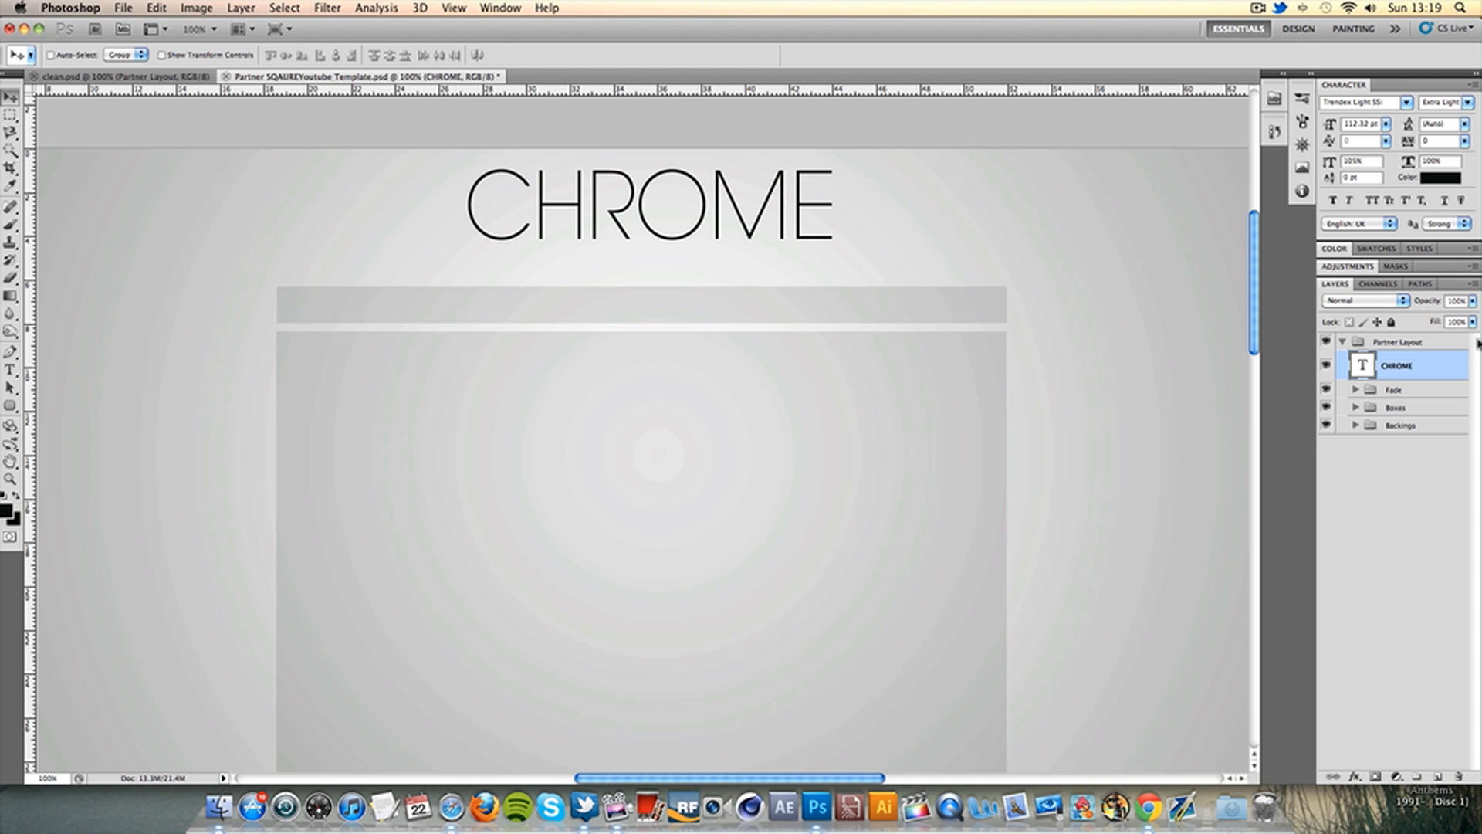
{"action": "double_click", "coordinate": [1448, 372]}
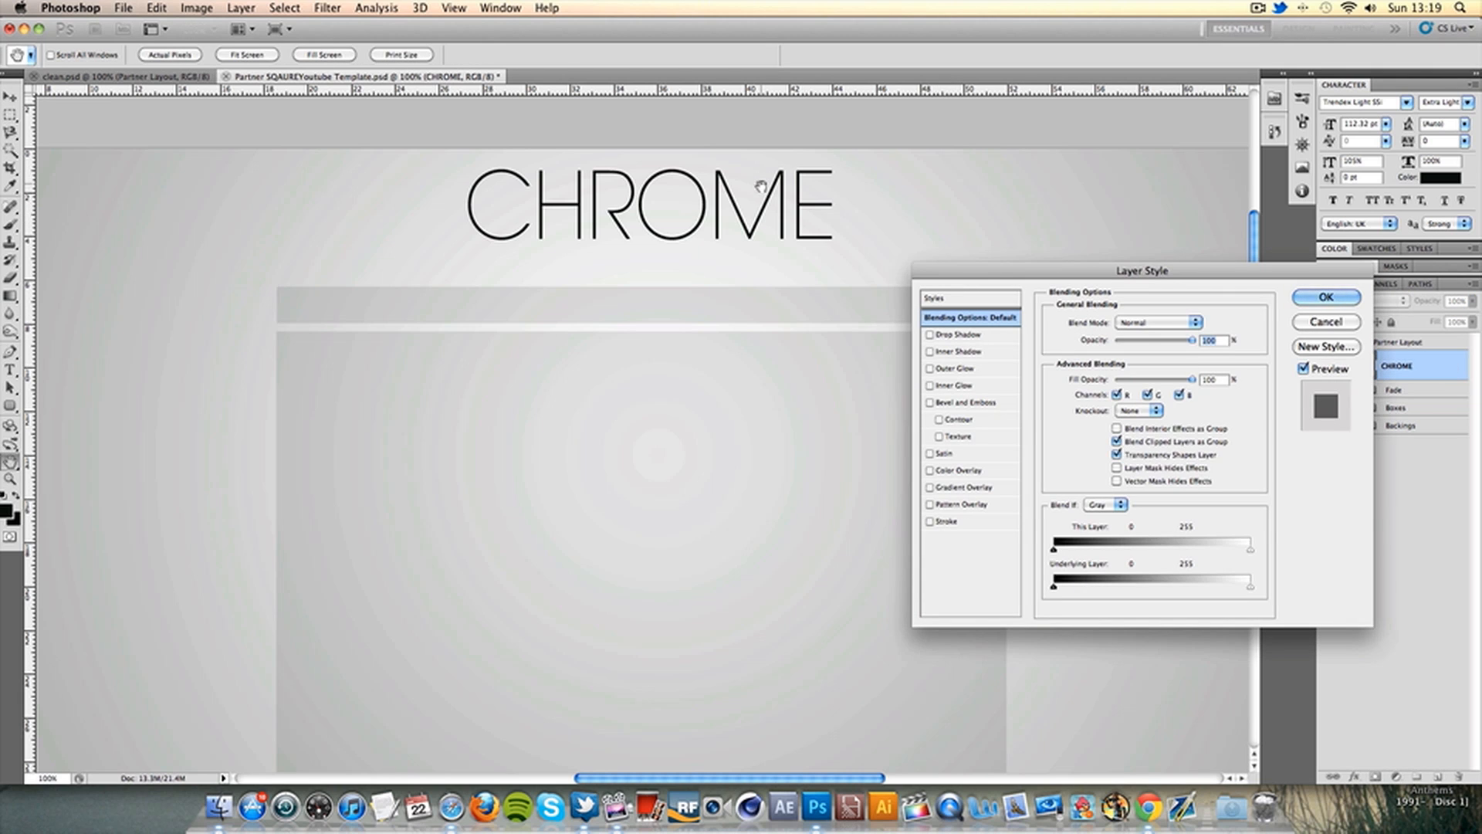
{"action": "left_click", "coordinate": [930, 487]}
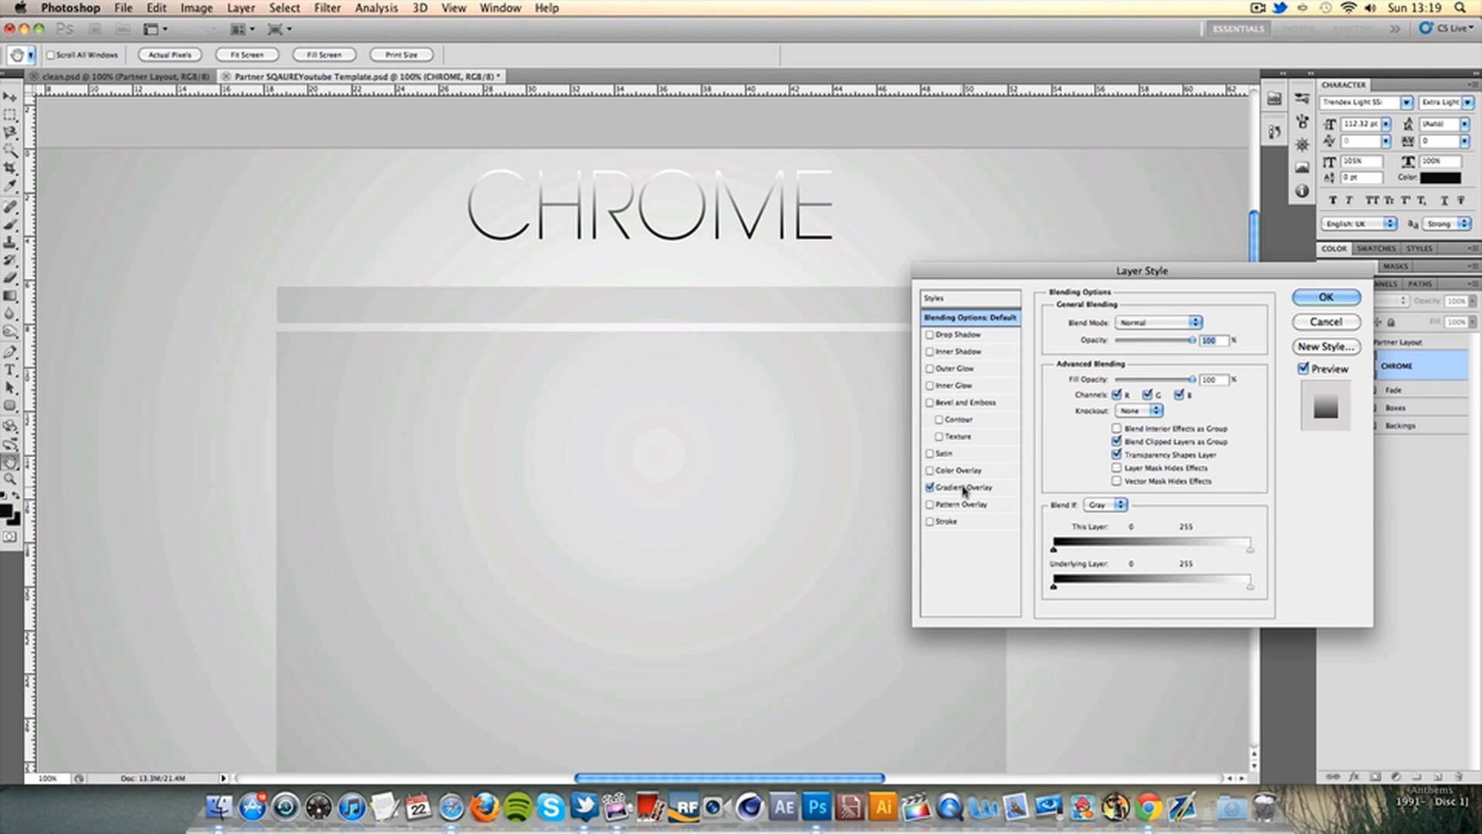
{"action": "left_click", "coordinate": [965, 487]}
{"action": "left_click_drag", "start_coordinate": [1174, 340], "coordinate": [1217, 341]}
{"action": "left_click", "coordinate": [1098, 357]}
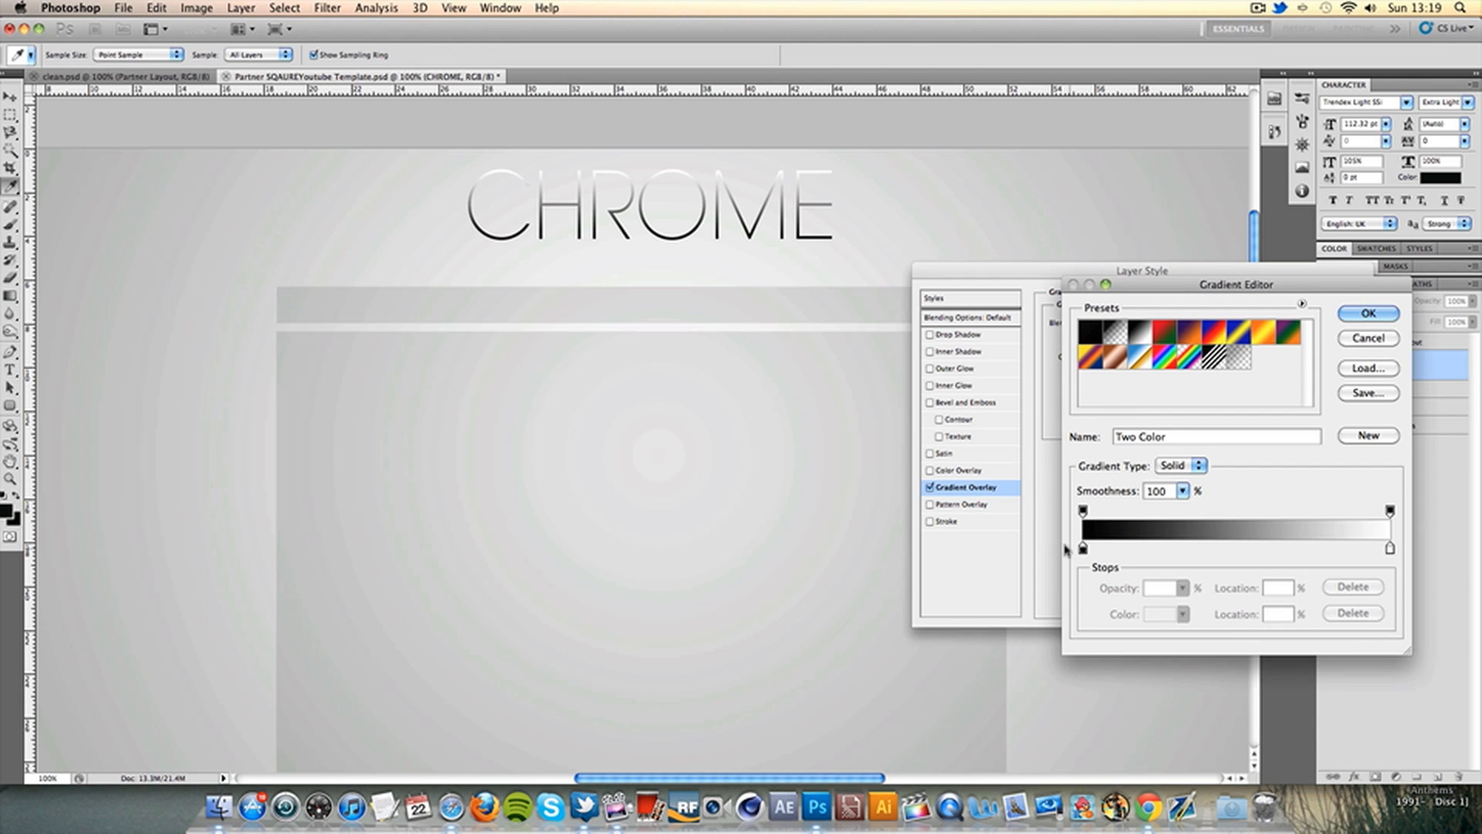
{"action": "left_click", "coordinate": [1333, 339]}
{"action": "key", "text": "Escape"}
Change the colour of the whole CHROME text to white
{"action": "key", "text": "t"}
{"action": "left_click", "coordinate": [526, 223]}
{"action": "key", "text": "super+a"}
{"action": "left_click", "coordinate": [502, 56]}
{"action": "left_click_drag", "start_coordinate": [1171, 470], "coordinate": [1066, 239]}
{"action": "left_click", "coordinate": [1388, 349]}
{"action": "left_click", "coordinate": [1423, 375]}
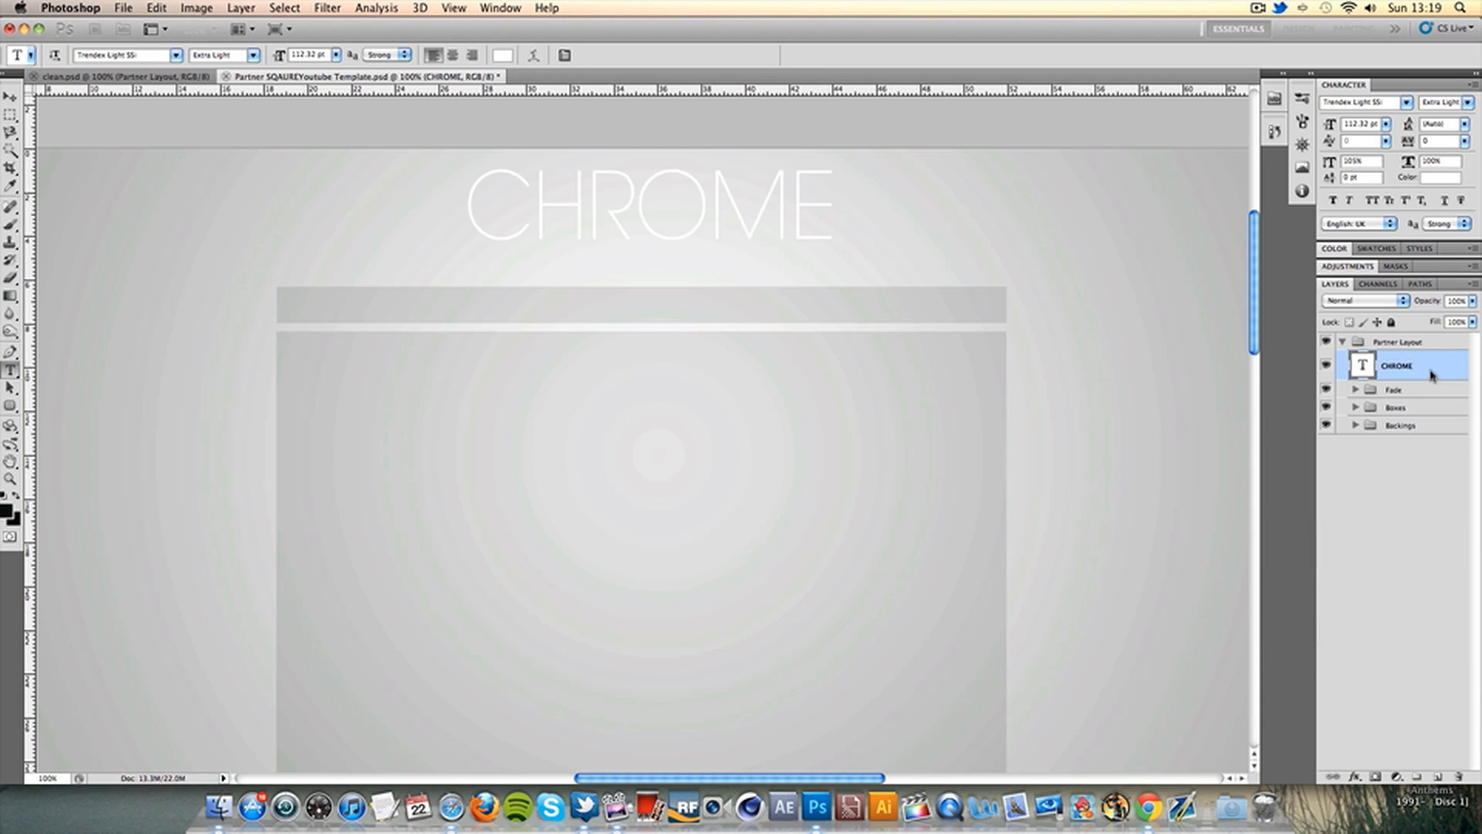
Add a black-to-white Gradient Overlay to the CHROME text layer and lower the overlay's opacity
{"action": "double_click", "coordinate": [1455, 364]}
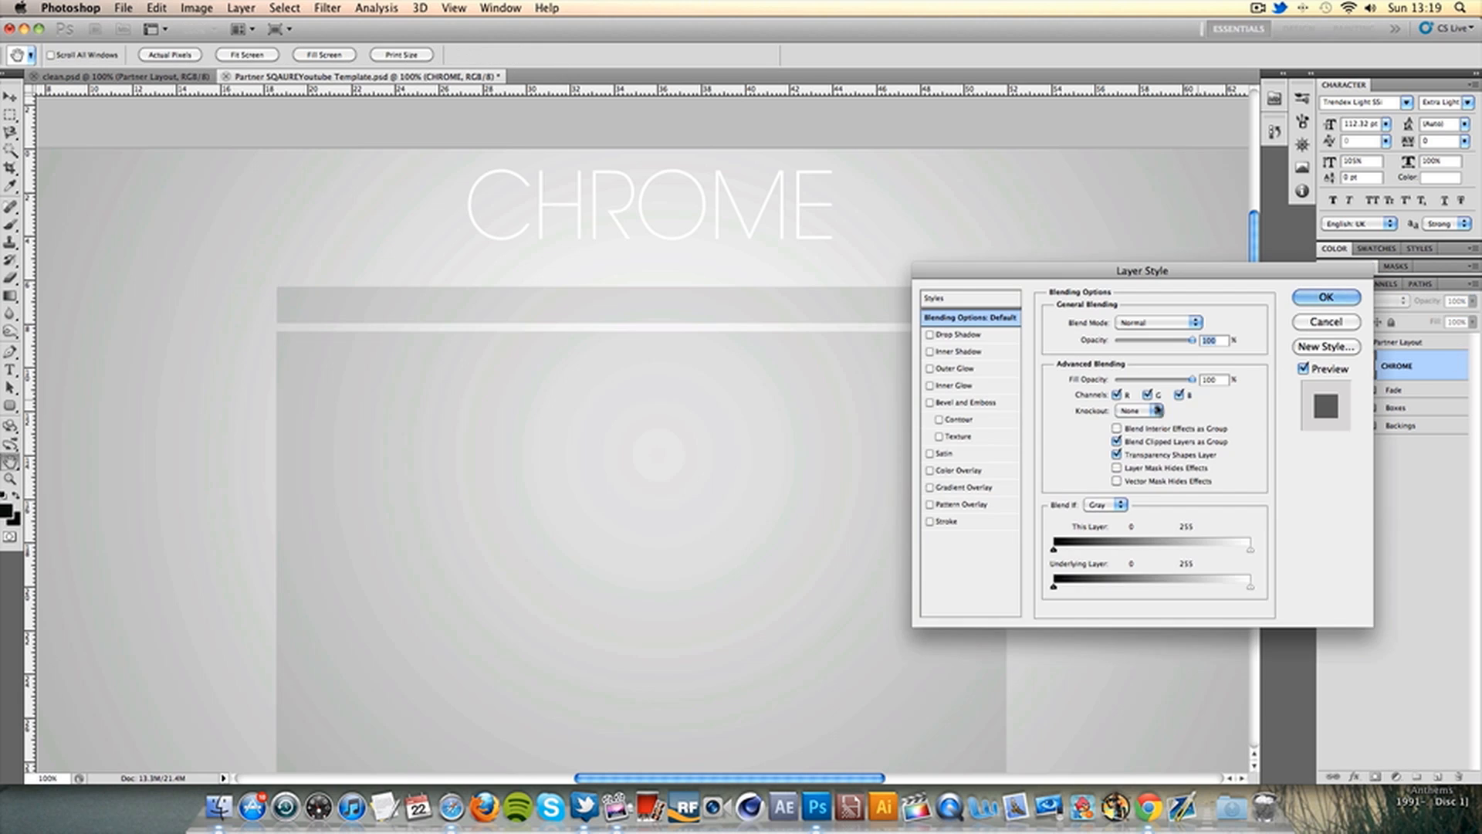
{"action": "left_click", "coordinate": [930, 487]}
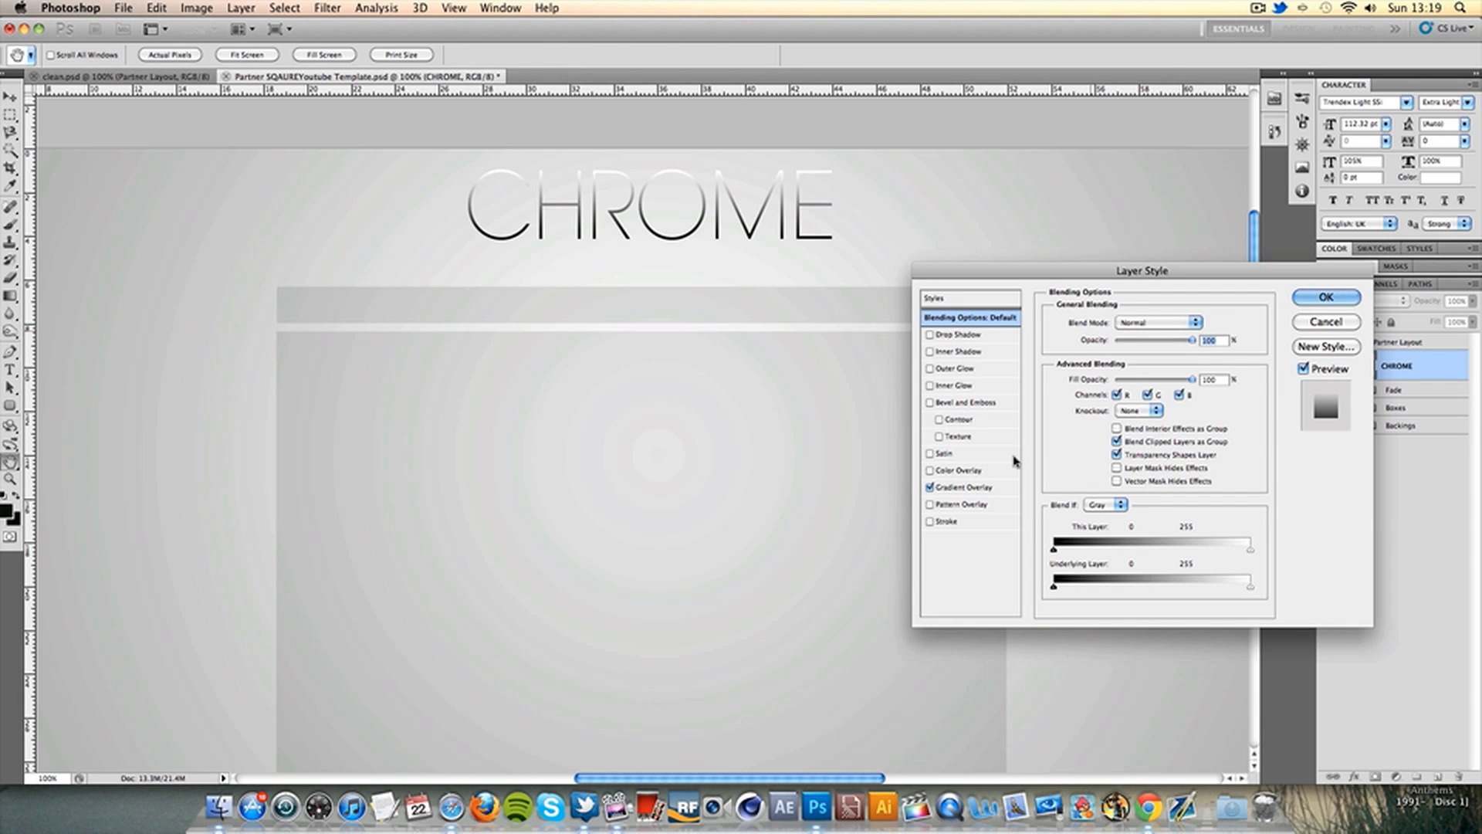
{"action": "left_click", "coordinate": [983, 487]}
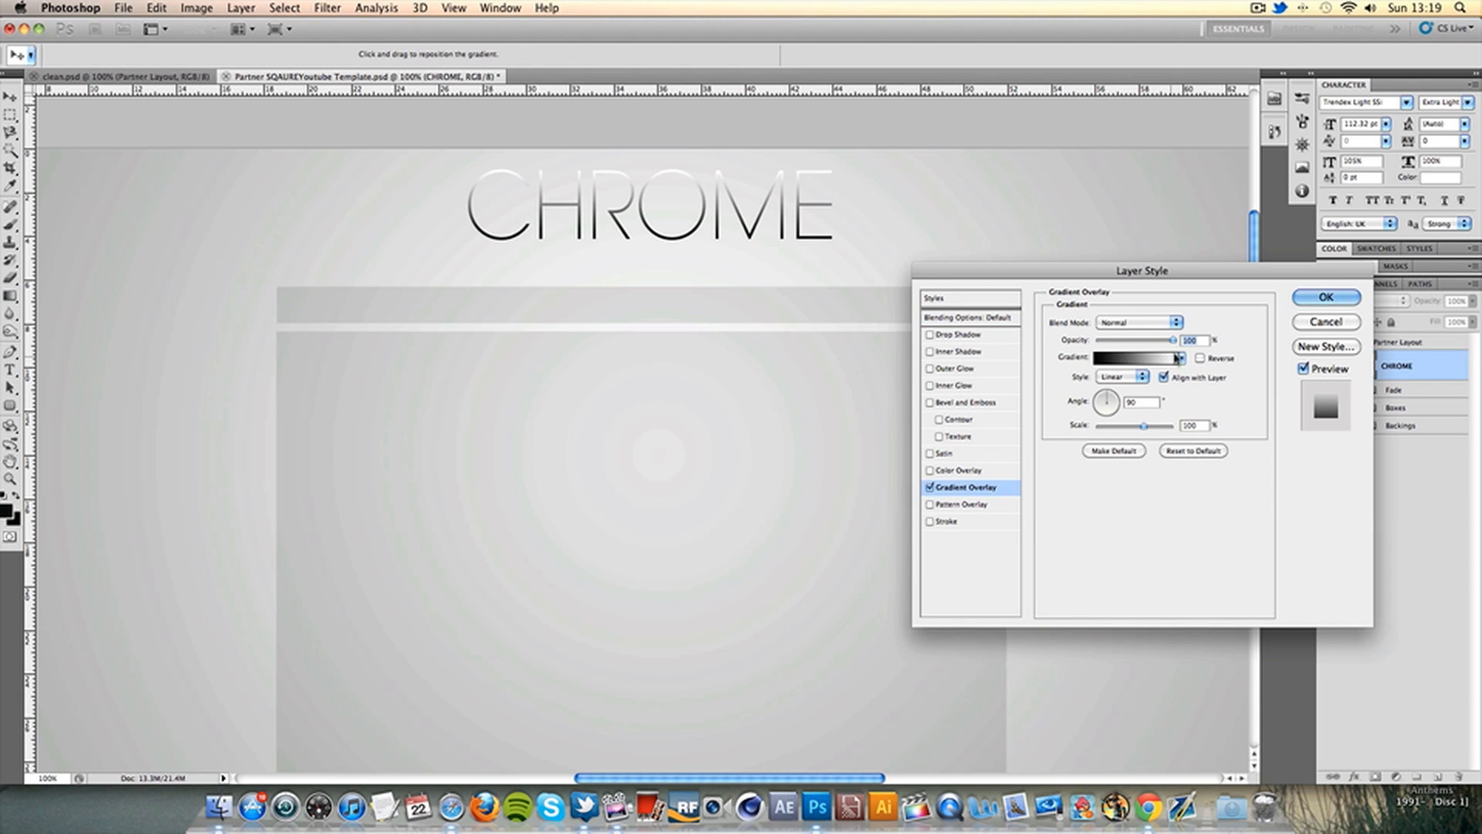
{"action": "left_click_drag", "start_coordinate": [1174, 341], "coordinate": [1108, 355]}
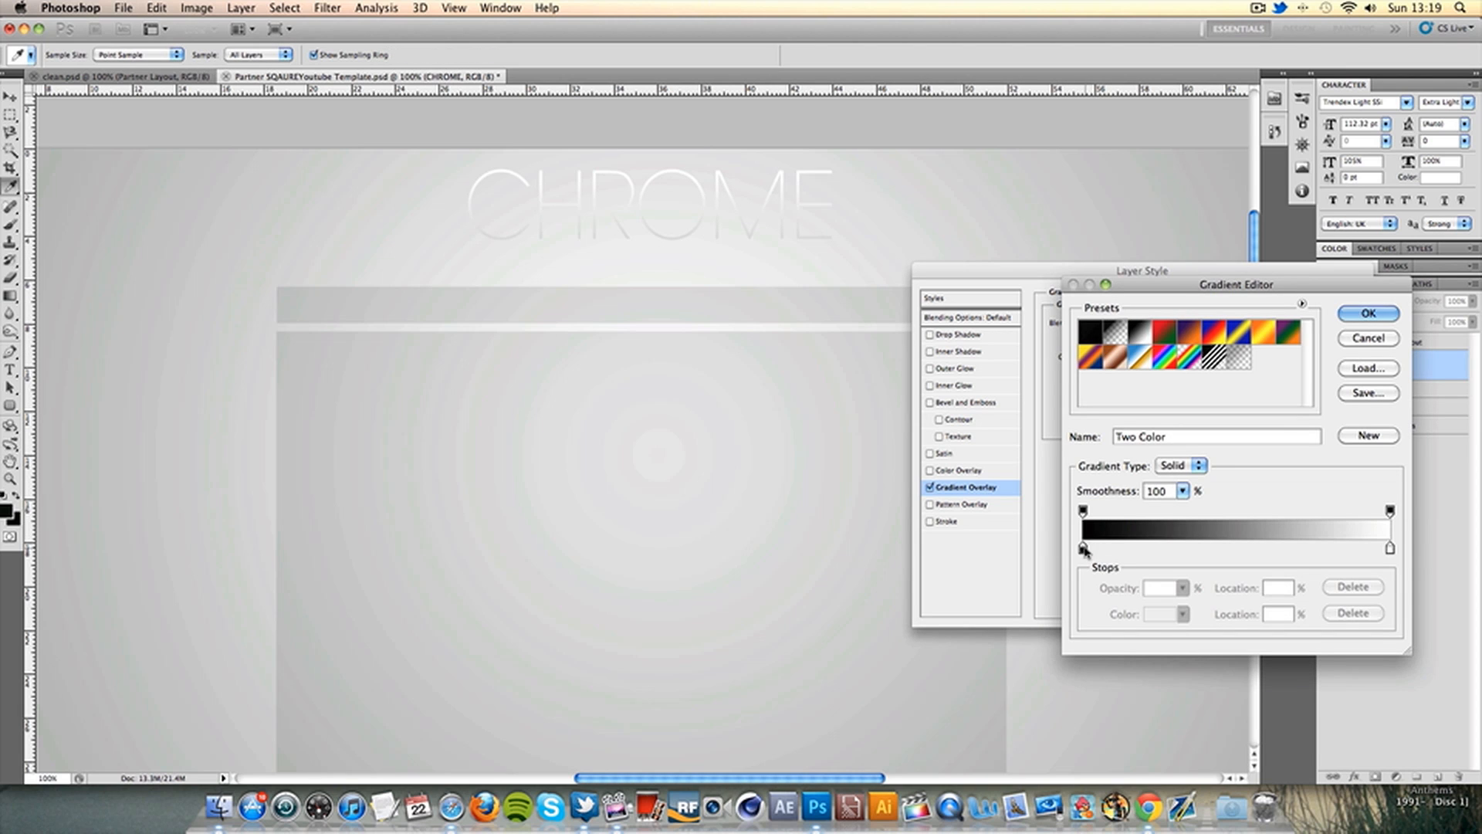
Try mid-grey #989898 as the colour of the overlay gradient's black stop
{"action": "double_click", "coordinate": [1084, 548]}
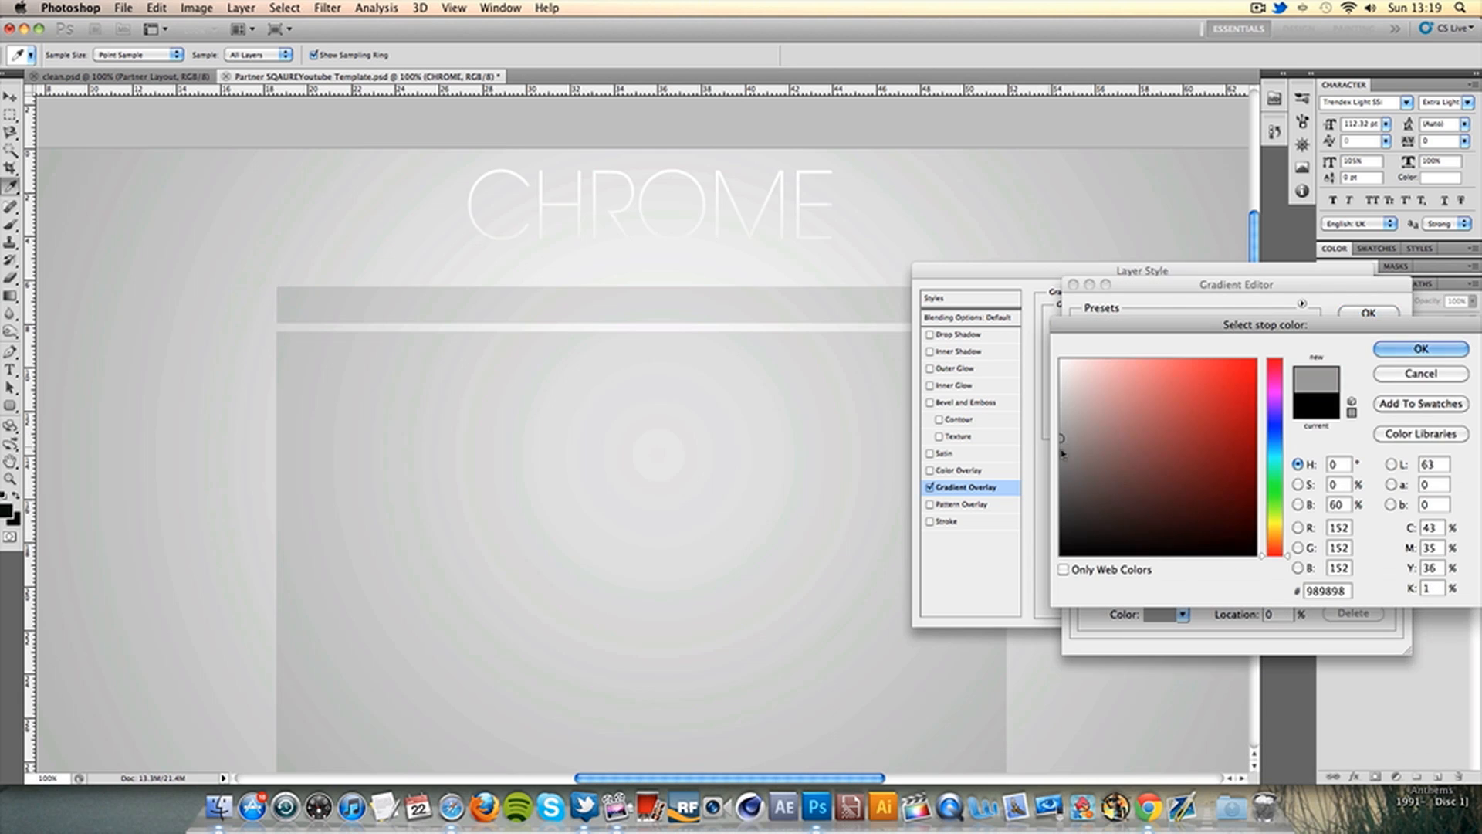
{"action": "left_click", "coordinate": [1420, 348]}
{"action": "left_click", "coordinate": [1368, 313]}
Fine-tune the Gradient Overlay's low opacity on the CHROME text and reverse the gradient
{"action": "left_click_drag", "start_coordinate": [1102, 343], "coordinate": [1112, 342]}
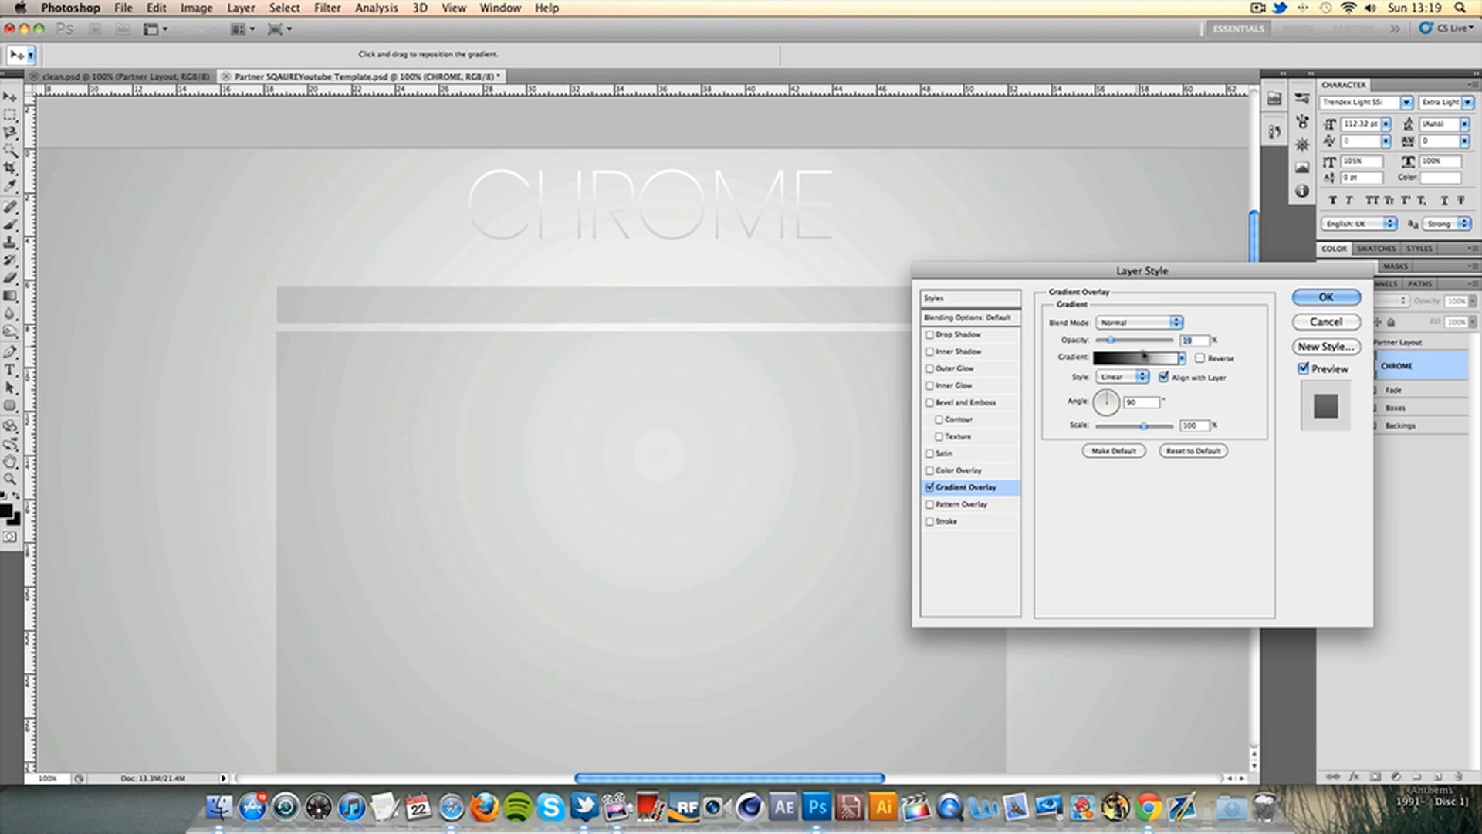
{"action": "left_click", "coordinate": [1200, 358]}
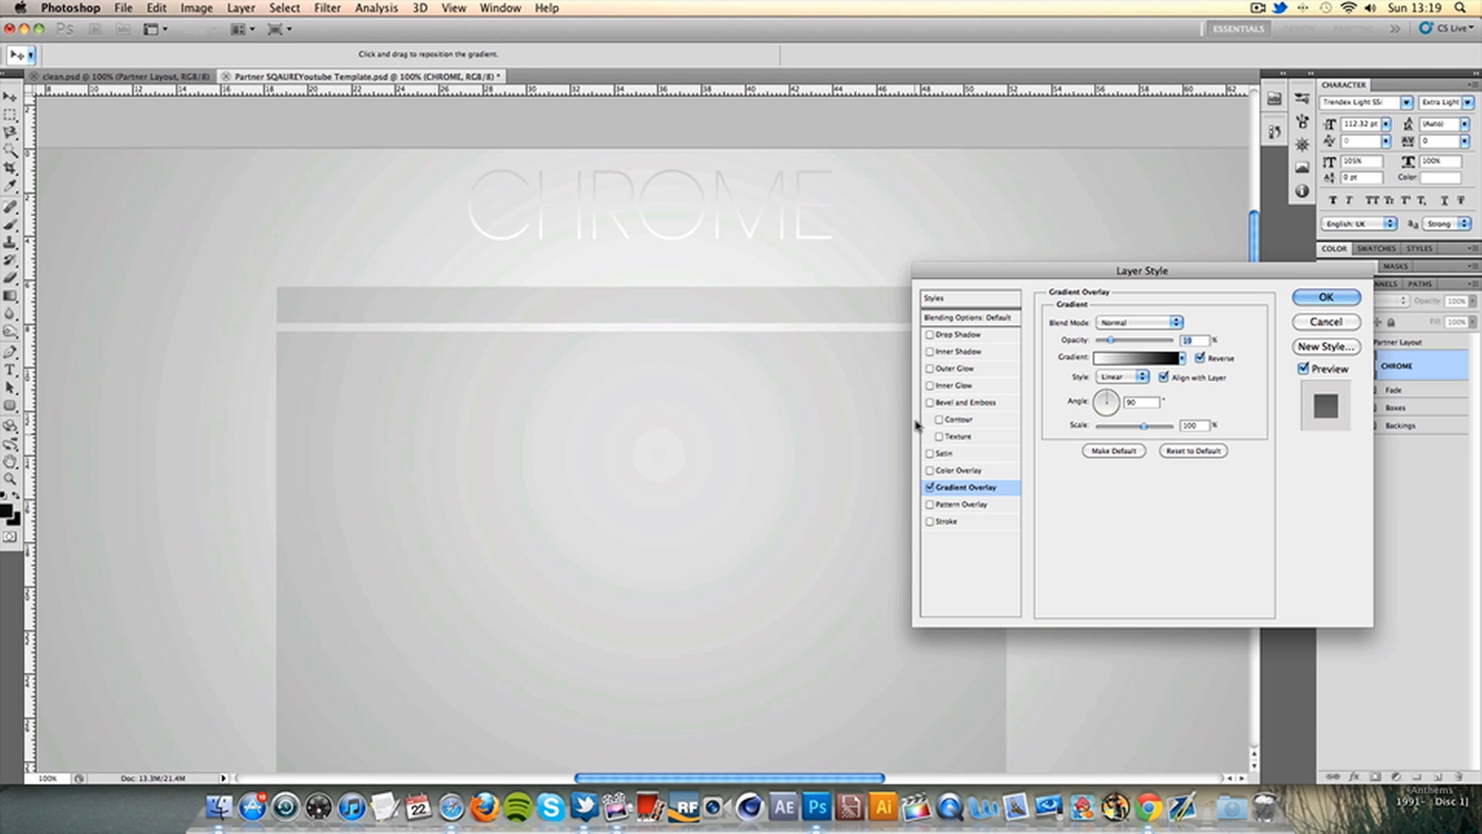
Add an Outer Glow to the CHROME text with the Normal blend mode and black (#000000) as its colour
{"action": "left_click", "coordinate": [930, 368]}
{"action": "left_click", "coordinate": [969, 369]}
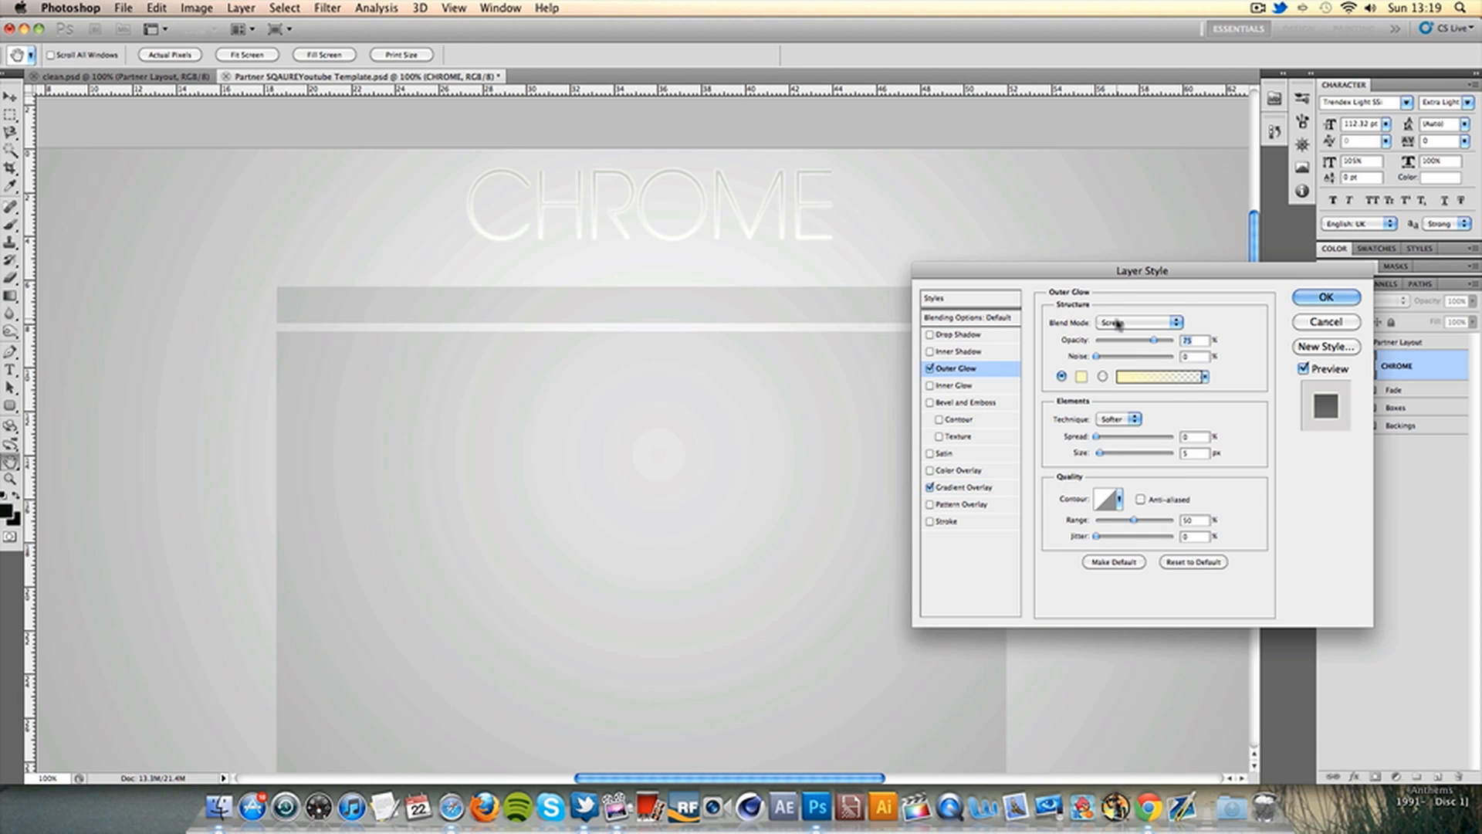
{"action": "left_click", "coordinate": [1120, 322]}
{"action": "left_click", "coordinate": [1119, 226]}
{"action": "left_click", "coordinate": [1081, 377]}
{"action": "left_click_drag", "start_coordinate": [1077, 425], "coordinate": [904, 708]}
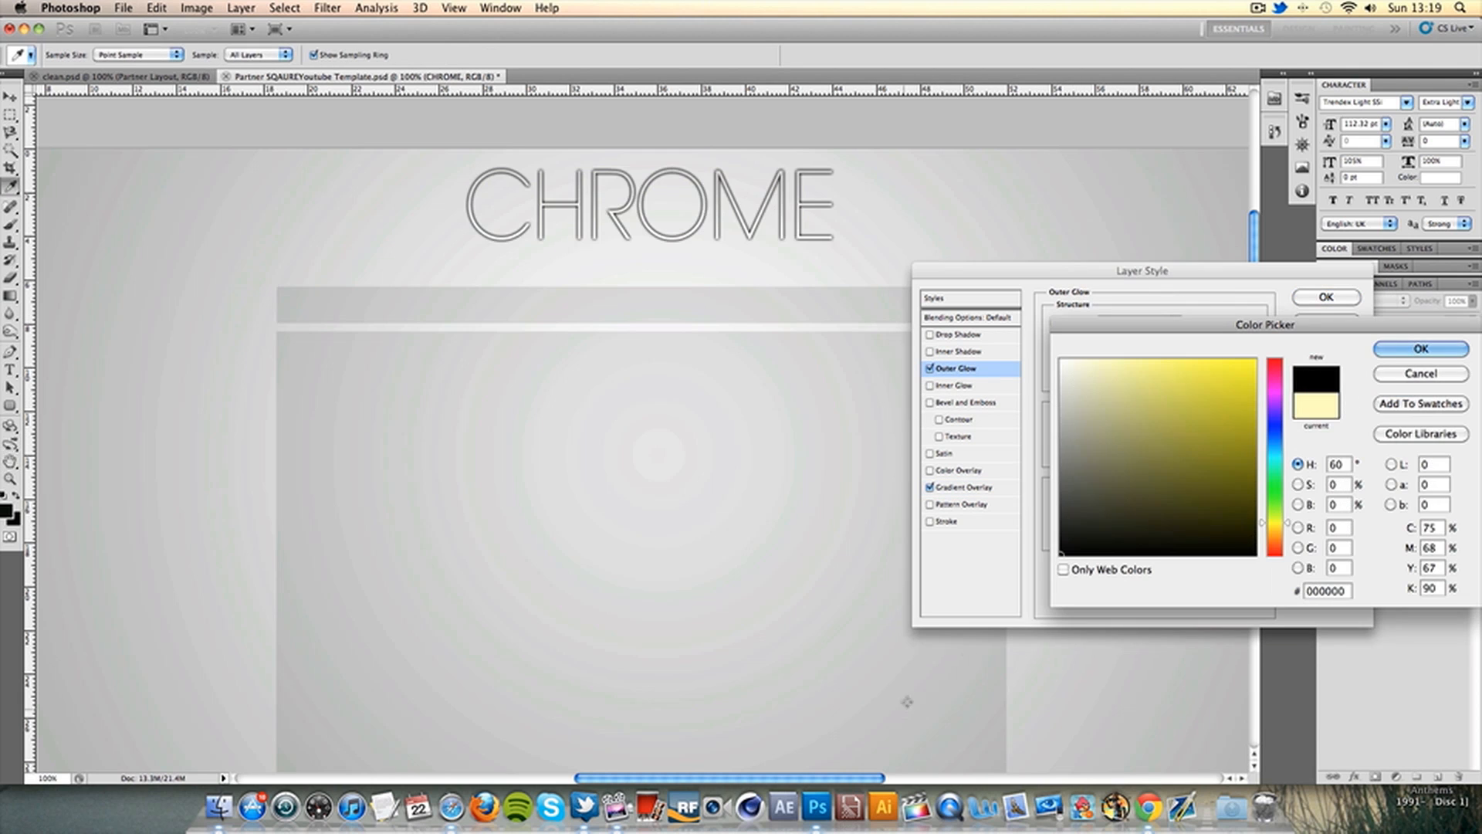
{"action": "left_click", "coordinate": [1426, 351]}
Set the outer glow's size to 16 px and its opacity to 18%, and apply the layer style
{"action": "left_click_drag", "start_coordinate": [1100, 453], "coordinate": [1105, 461]}
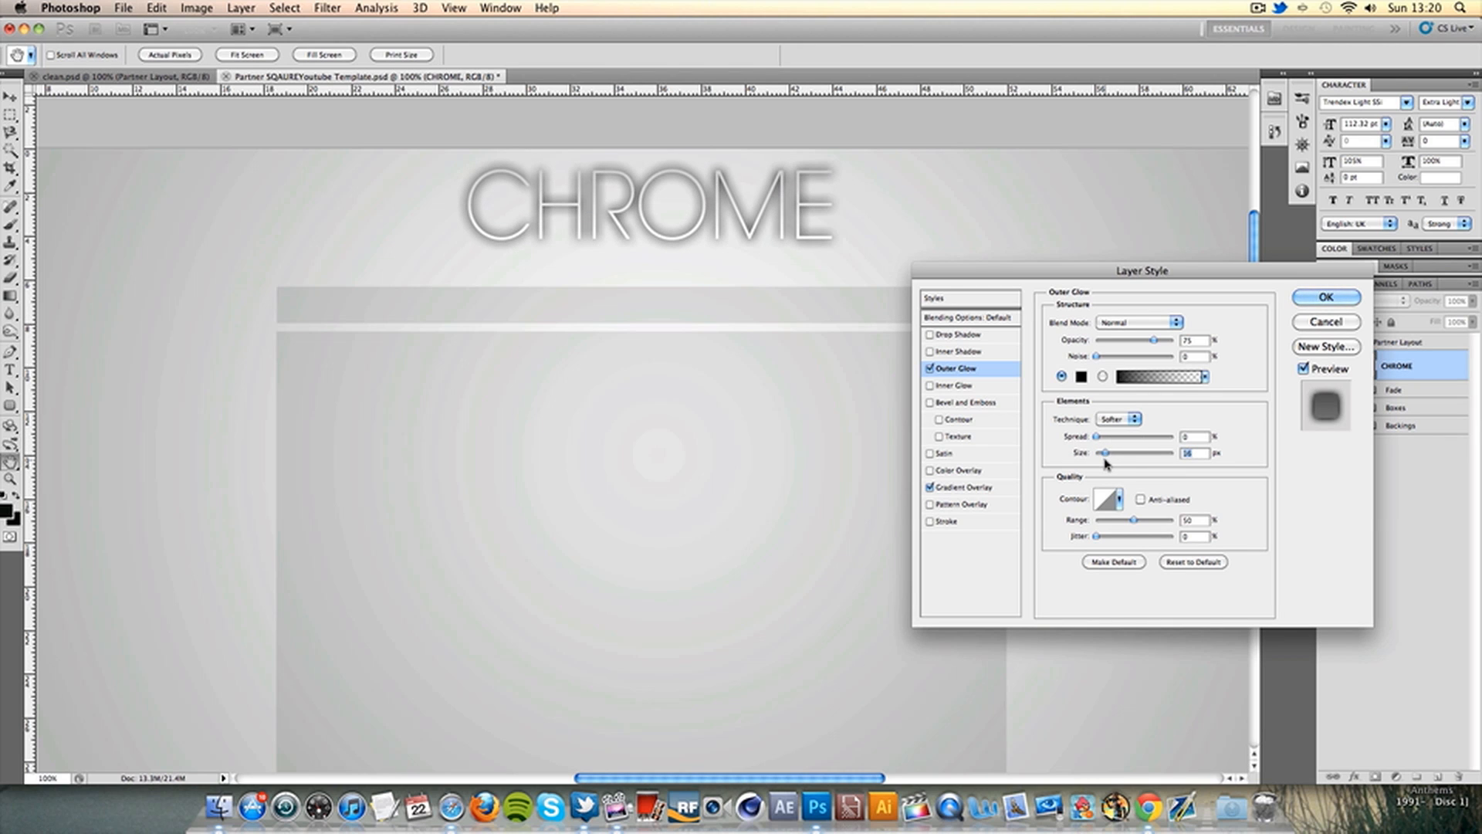
{"action": "left_click_drag", "start_coordinate": [1152, 342], "coordinate": [1112, 354]}
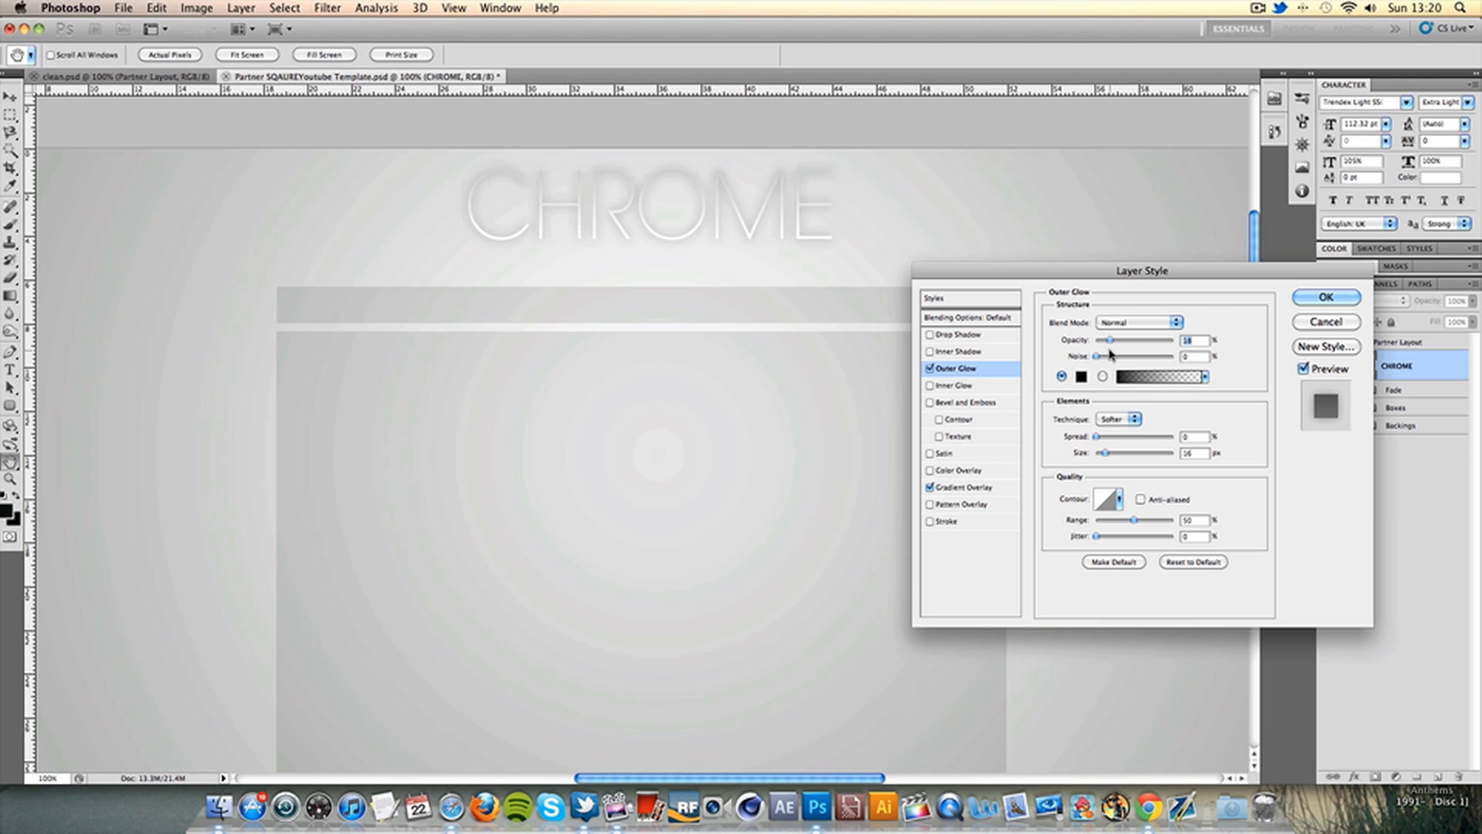
{"action": "left_click", "coordinate": [1326, 298]}
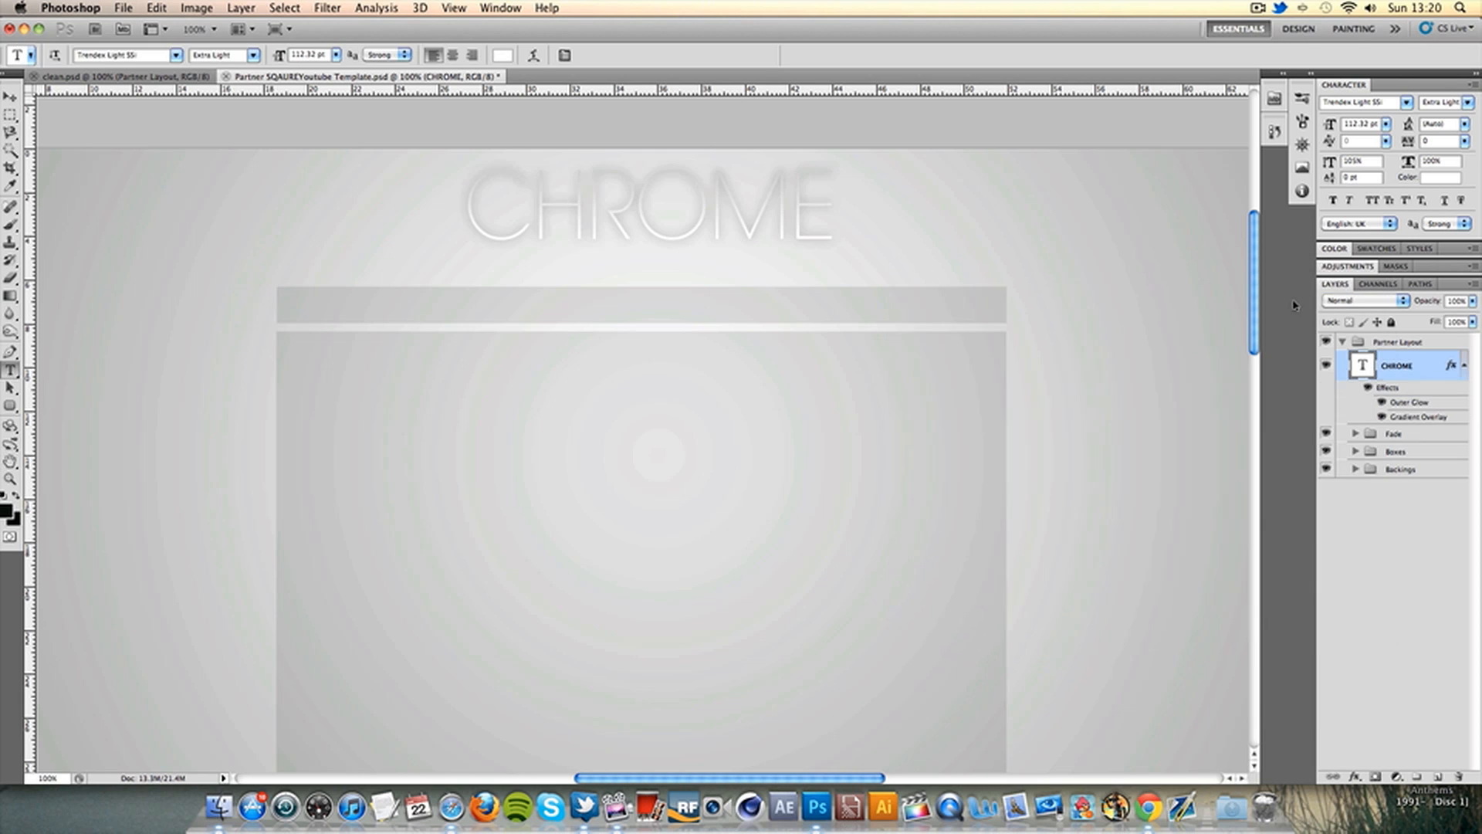
{"action": "left_click", "coordinate": [1463, 366]}
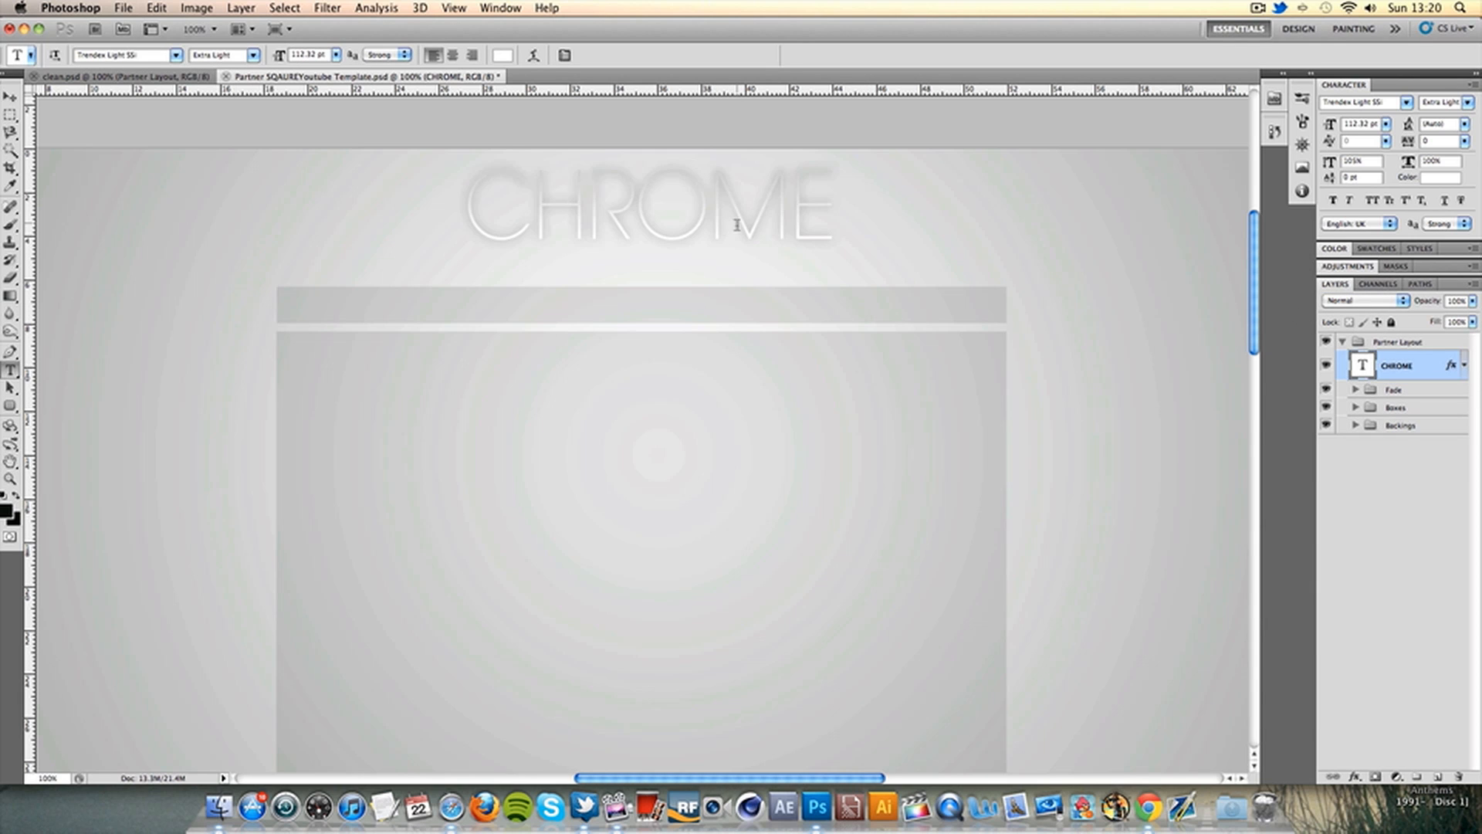
Duplicate the CHROME text layer and flip the copy vertically
{"action": "left_click", "coordinate": [8, 98]}
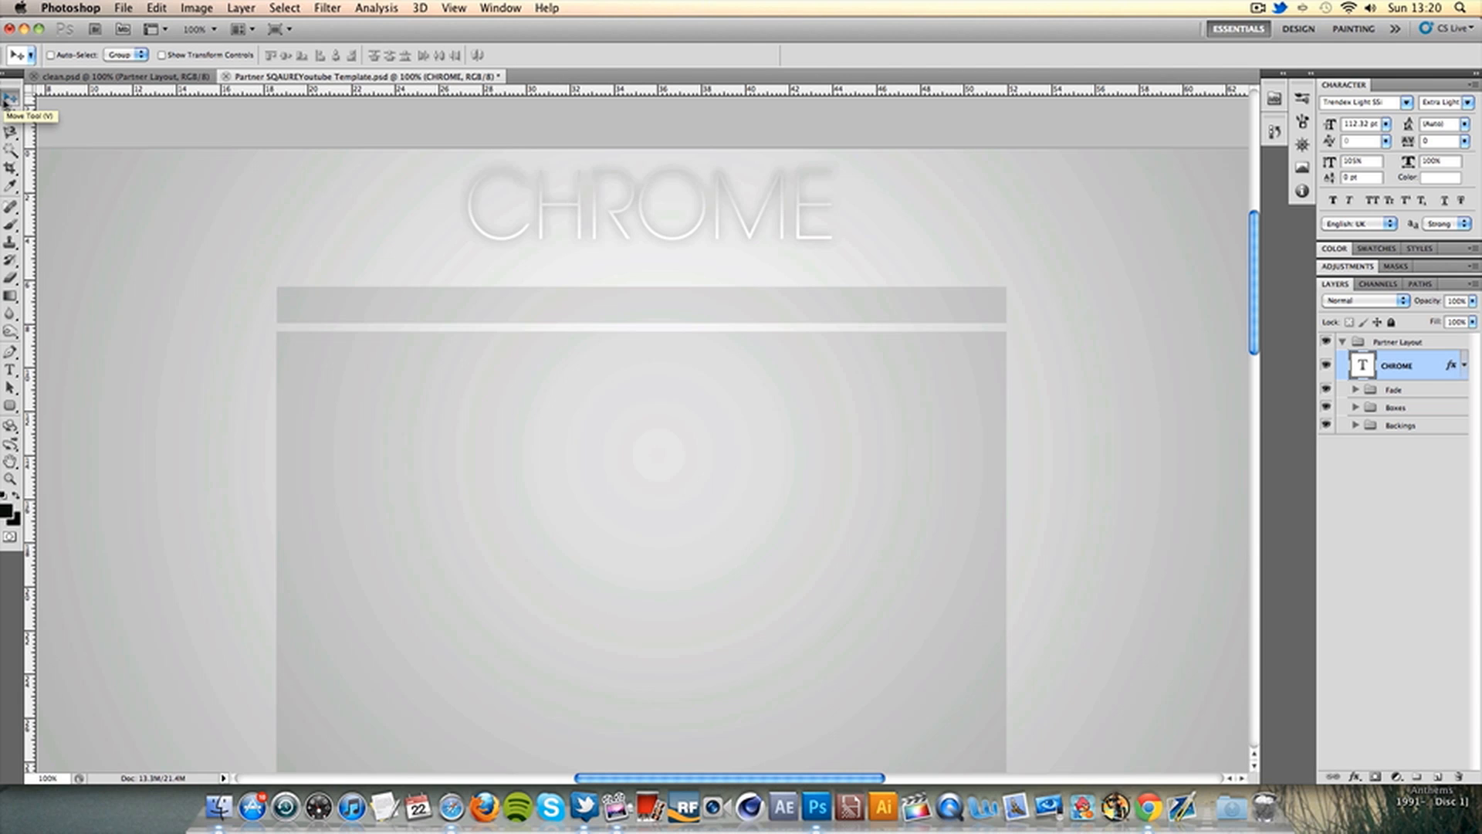
{"action": "key", "text": "super+j"}
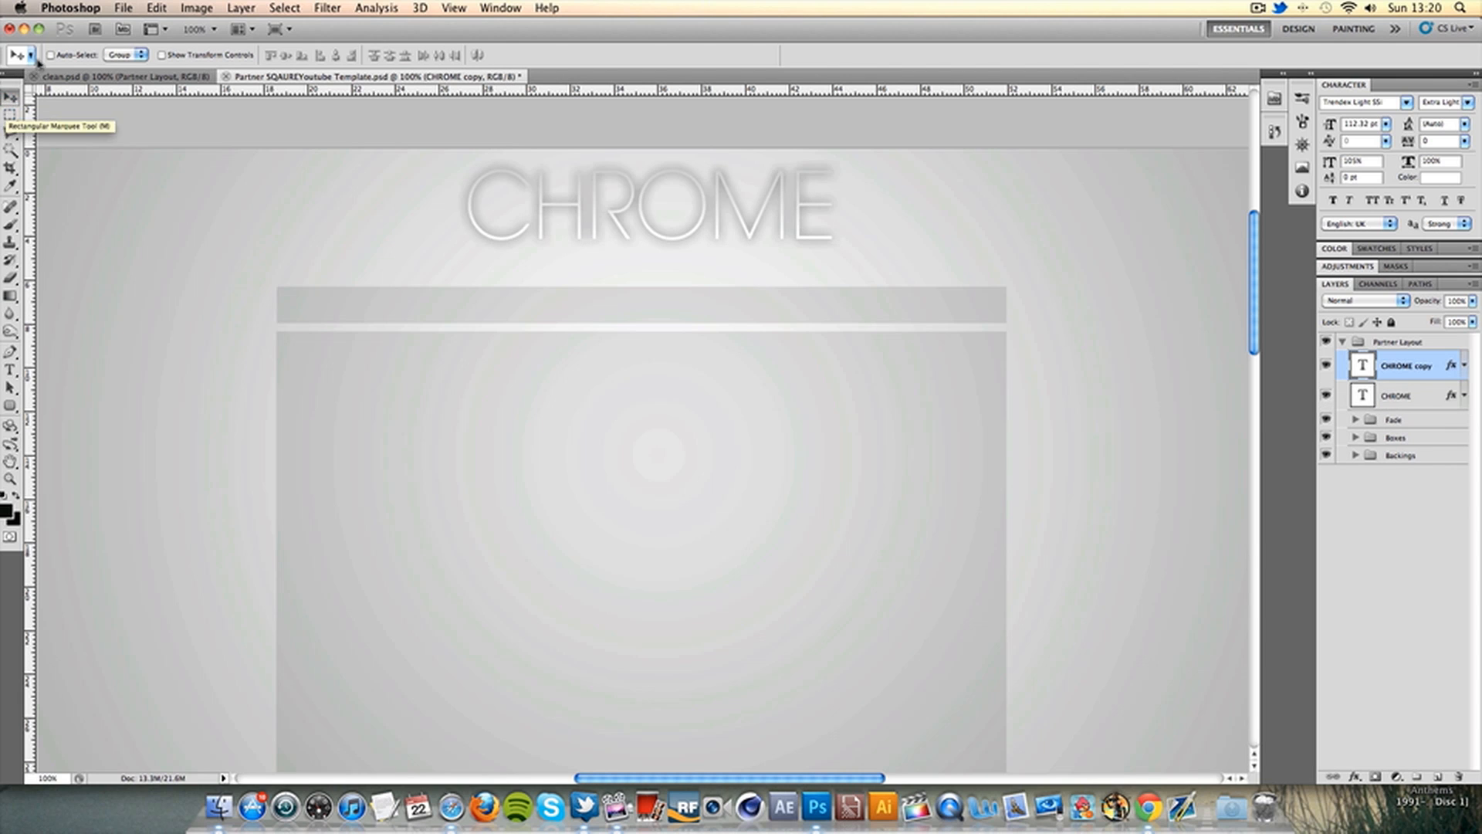
{"action": "left_click", "coordinate": [143, 11]}
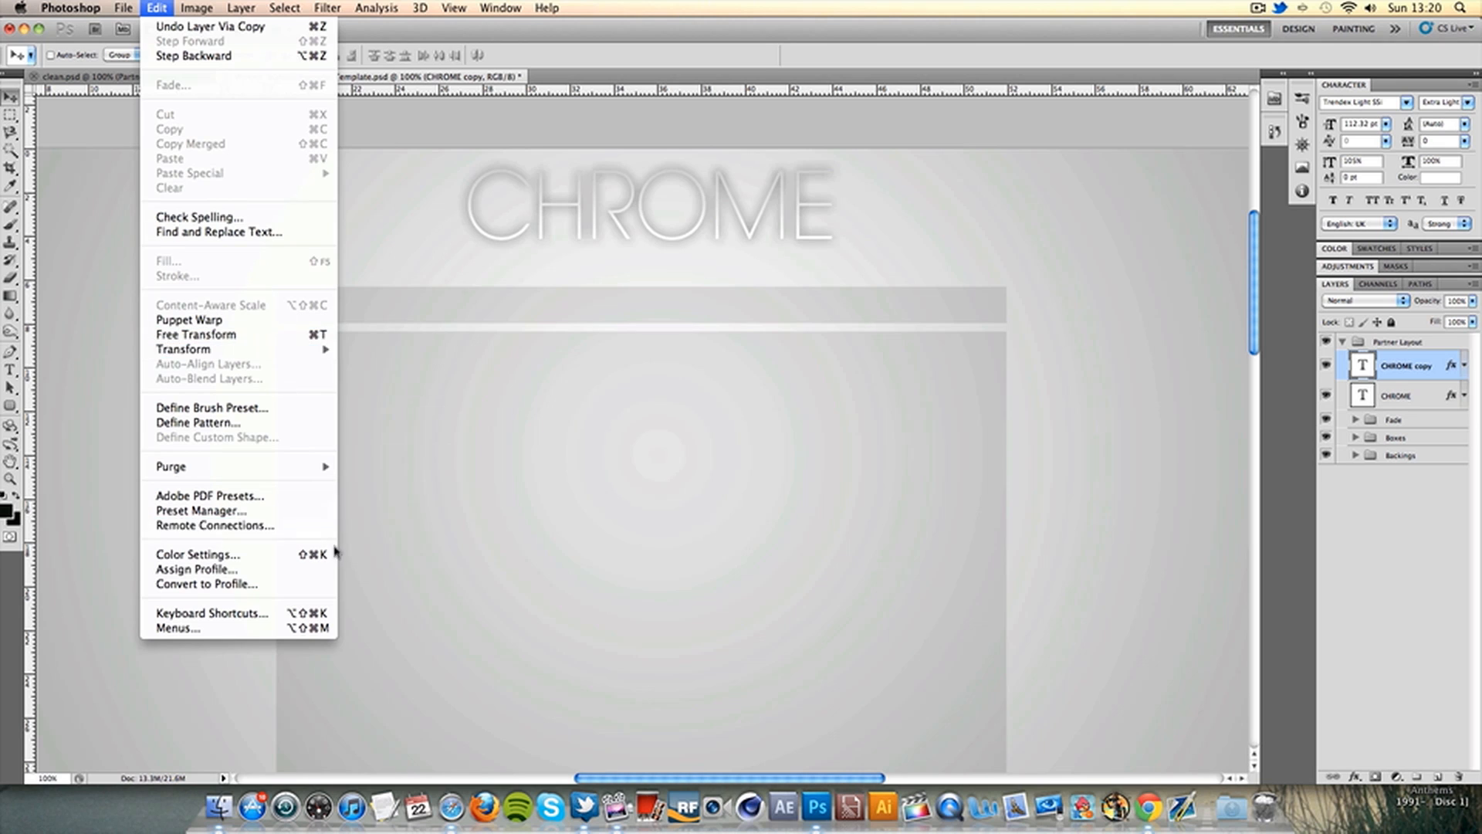
{"action": "mouse_move", "coordinate": [274, 349]}
{"action": "left_click", "coordinate": [388, 554]}
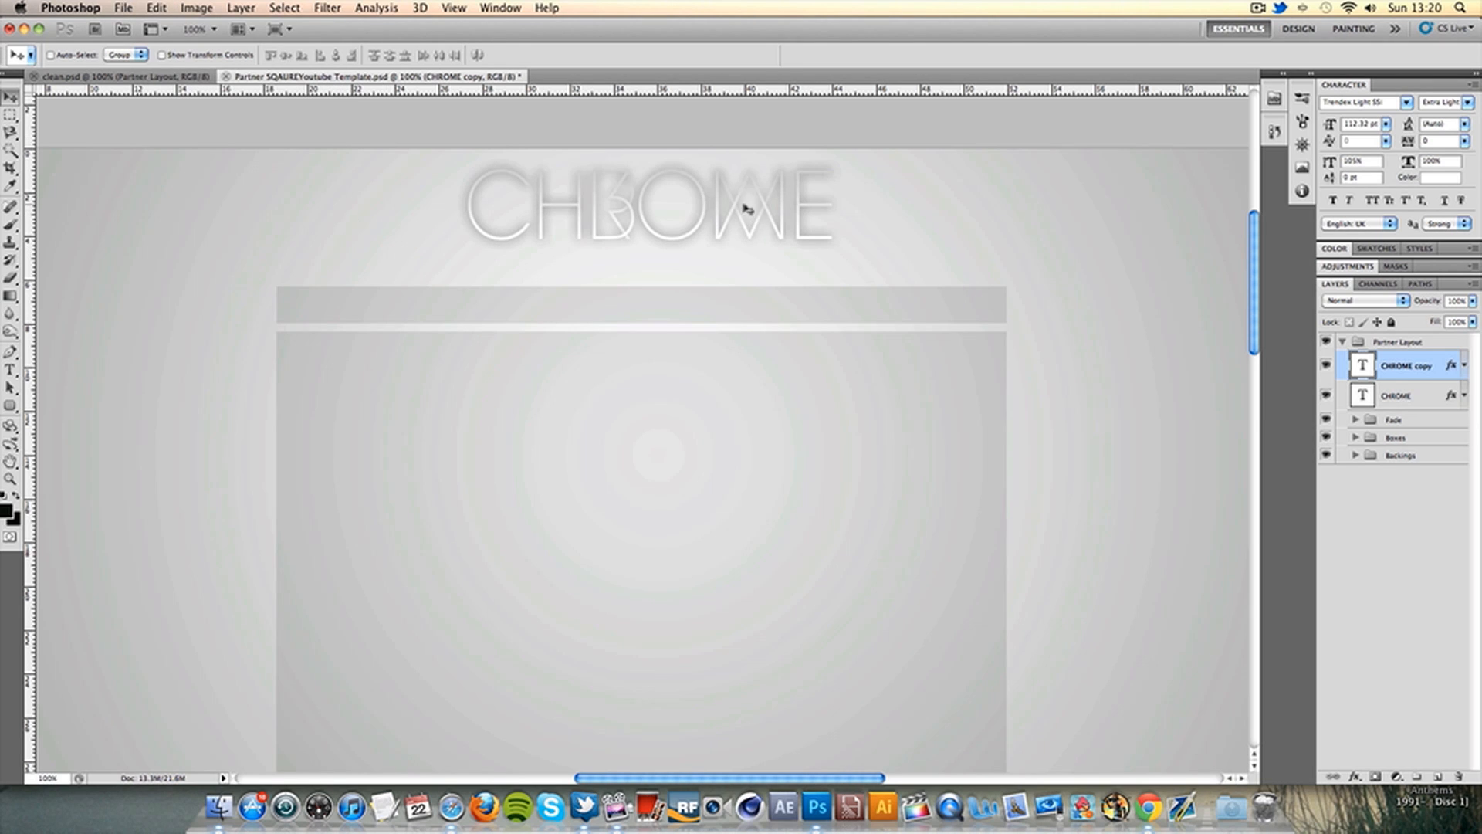
Move the flipped copy straight down so it sits directly beneath the original CHROME text as a reflection
{"action": "left_click_drag", "start_coordinate": [745, 213], "coordinate": [749, 281]}
{"action": "key", "text": "Up"}
{"action": "key", "text": "Up"}
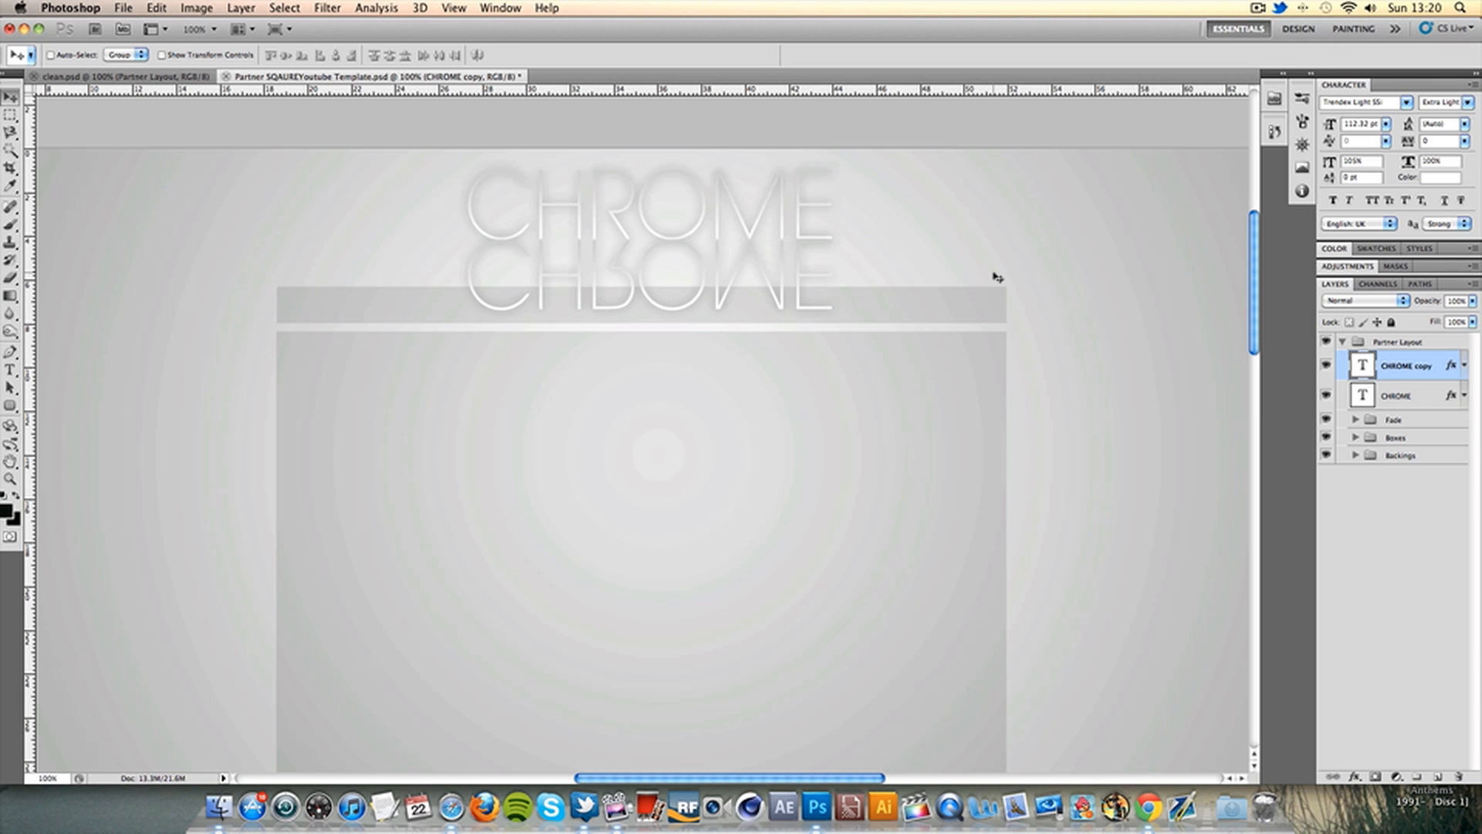
Add a layer mask to the flipped copy, fade it out downwards with a linear gradient, and lower the layer's opacity to 70%
{"action": "left_click", "coordinate": [1376, 777]}
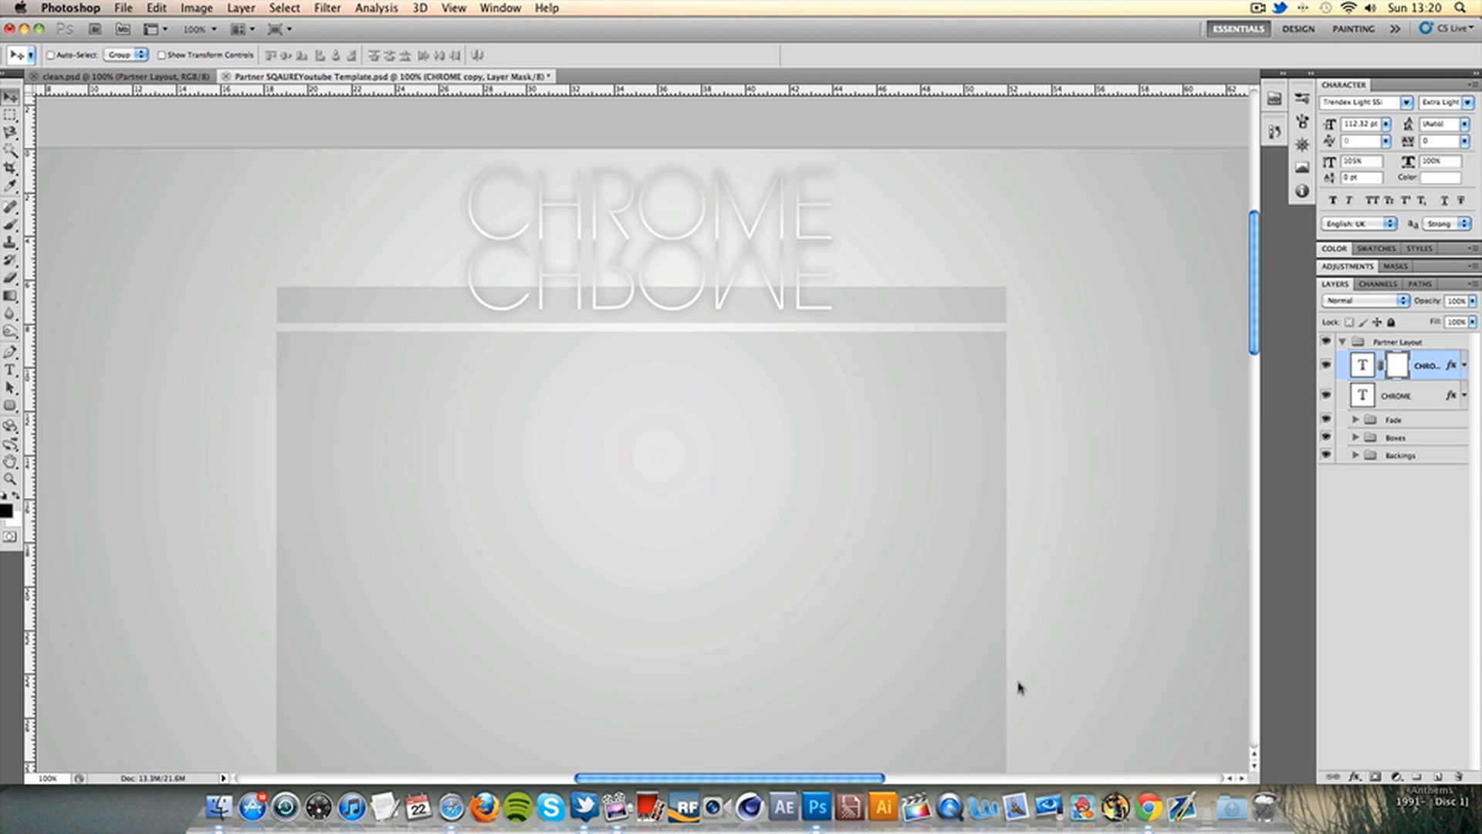
{"action": "left_click", "coordinate": [10, 296]}
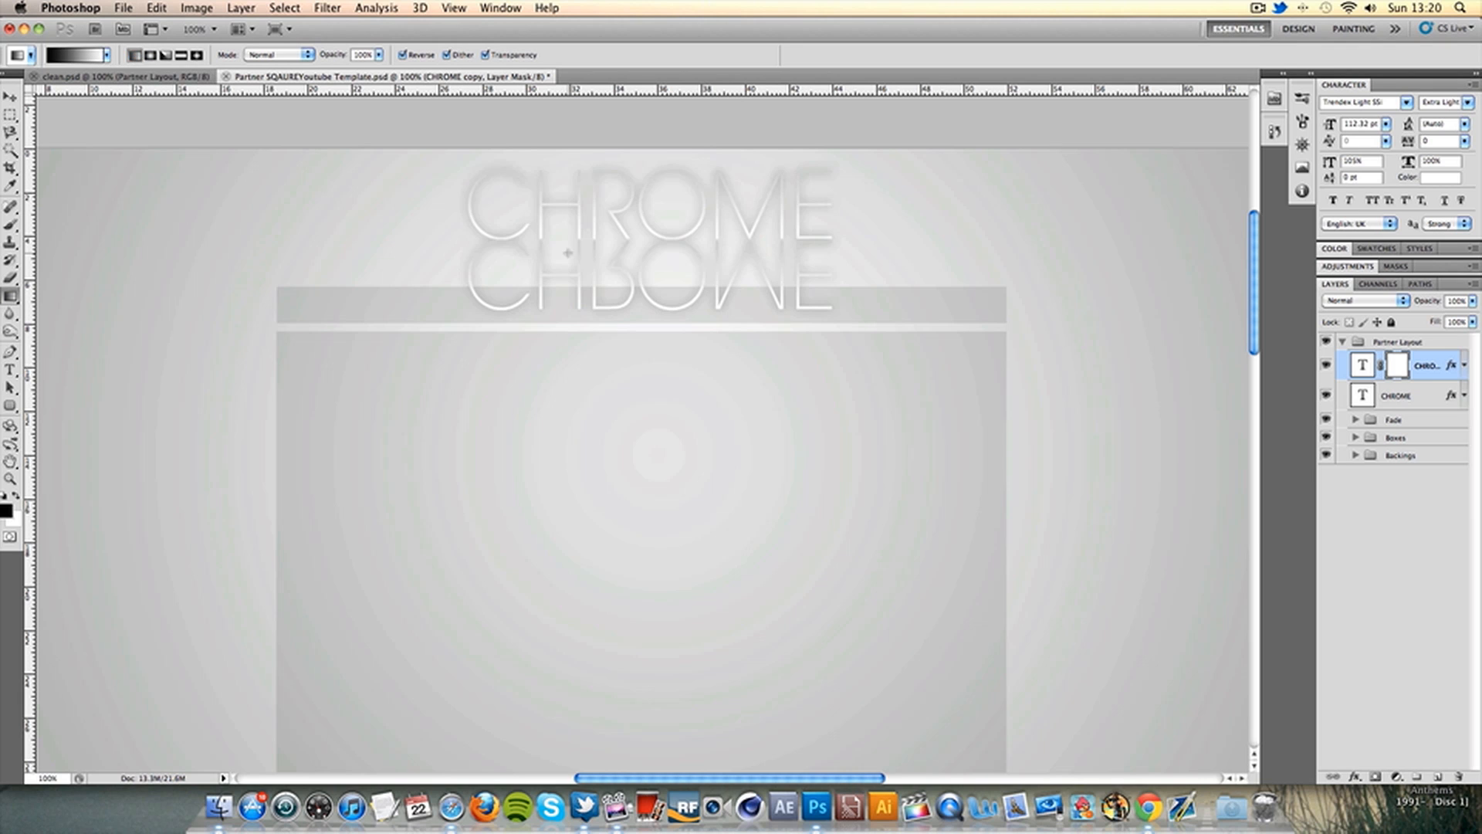
{"action": "left_click_drag", "start_coordinate": [629, 308], "coordinate": [626, 307]}
{"action": "left_click_drag", "start_coordinate": [631, 274], "coordinate": [631, 274]}
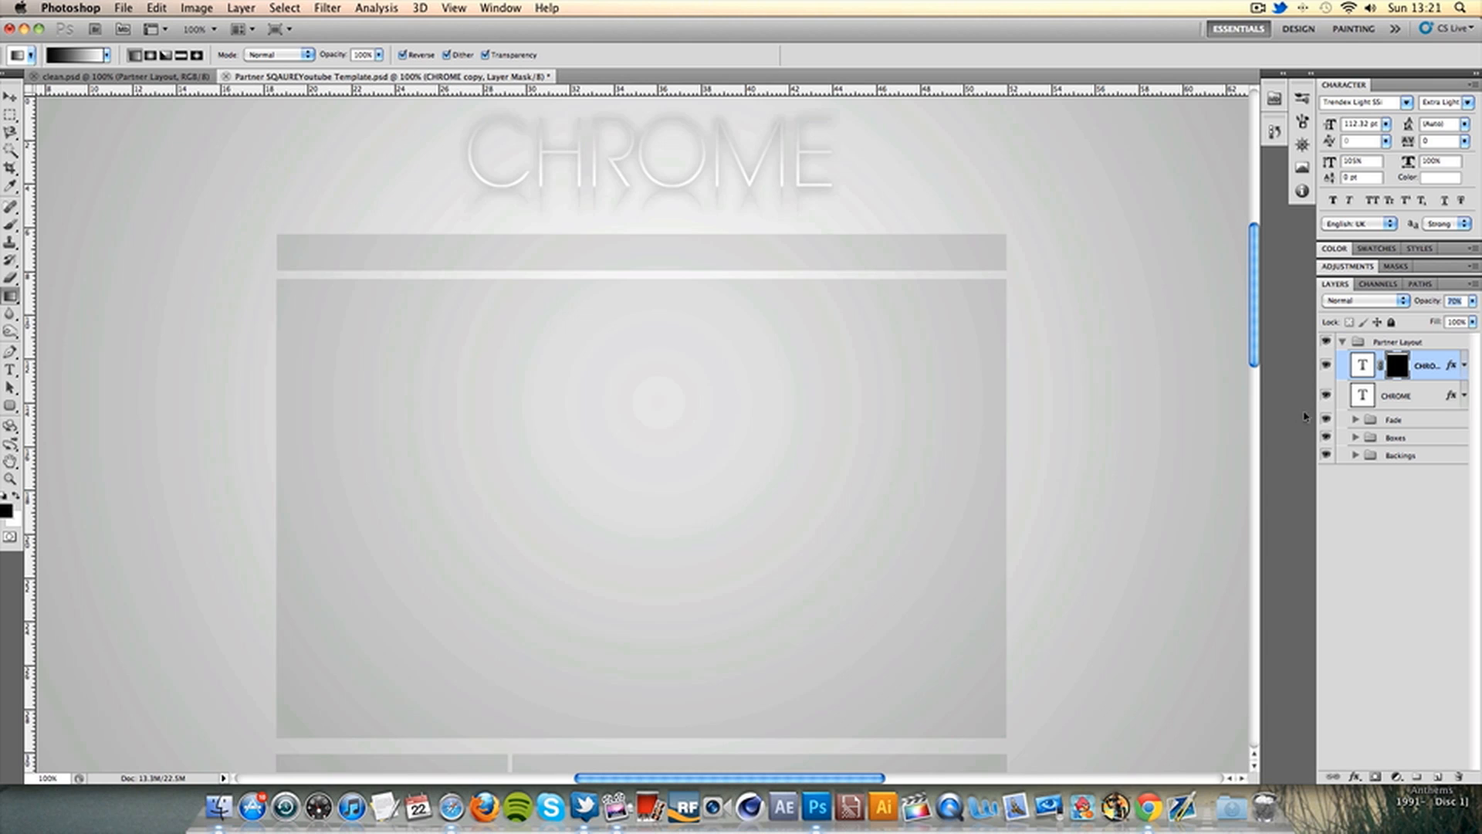
Slightly lower the Gradient Overlay's opacity on the original CHROME text layer
{"action": "double_click", "coordinate": [1445, 395]}
{"action": "left_click", "coordinate": [974, 487]}
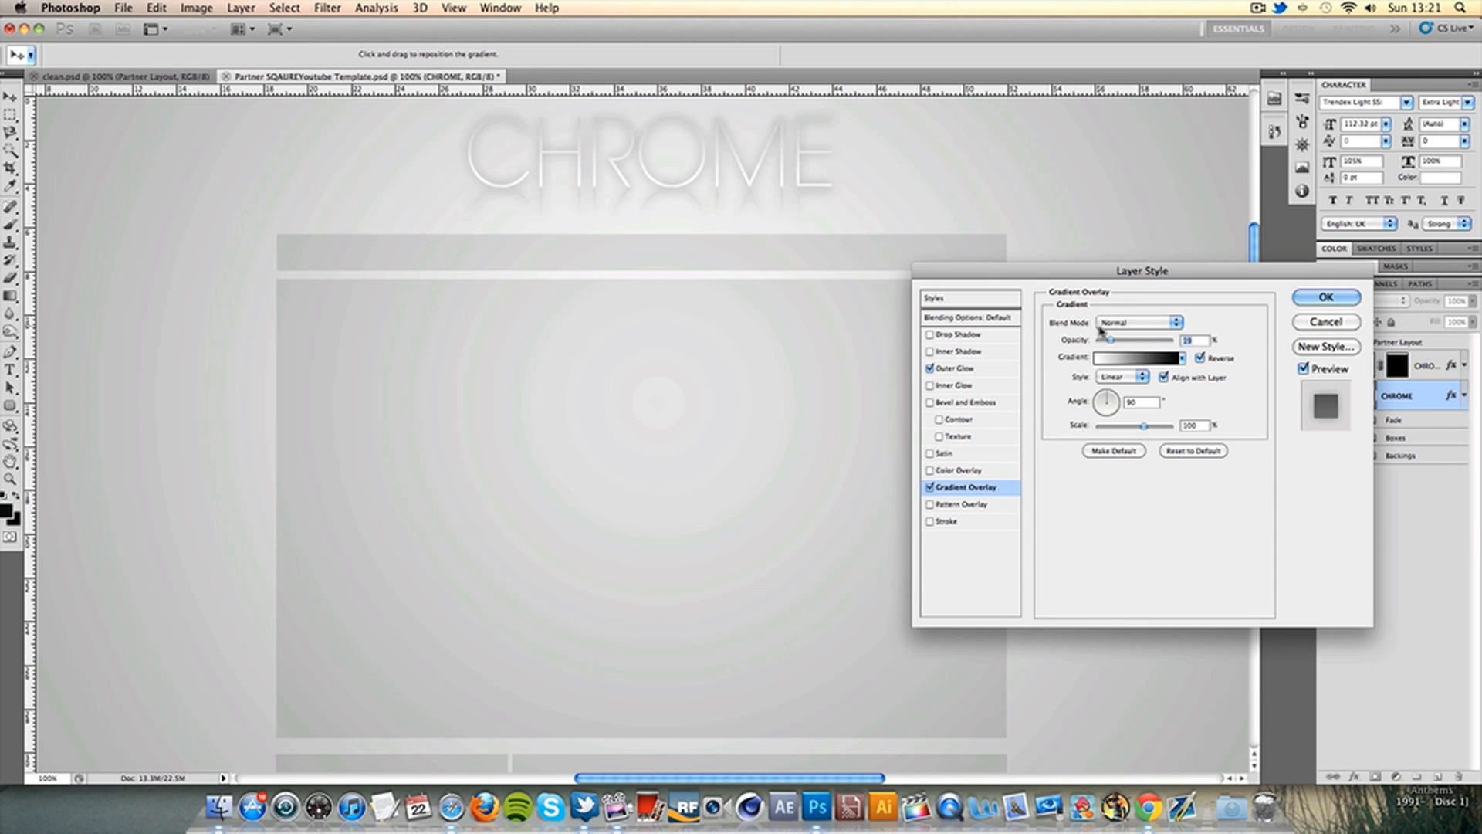
{"action": "left_click", "coordinate": [1126, 358]}
{"action": "left_click", "coordinate": [1359, 307]}
{"action": "left_click_drag", "start_coordinate": [1109, 340], "coordinate": [1106, 343]}
{"action": "left_click", "coordinate": [1324, 298]}
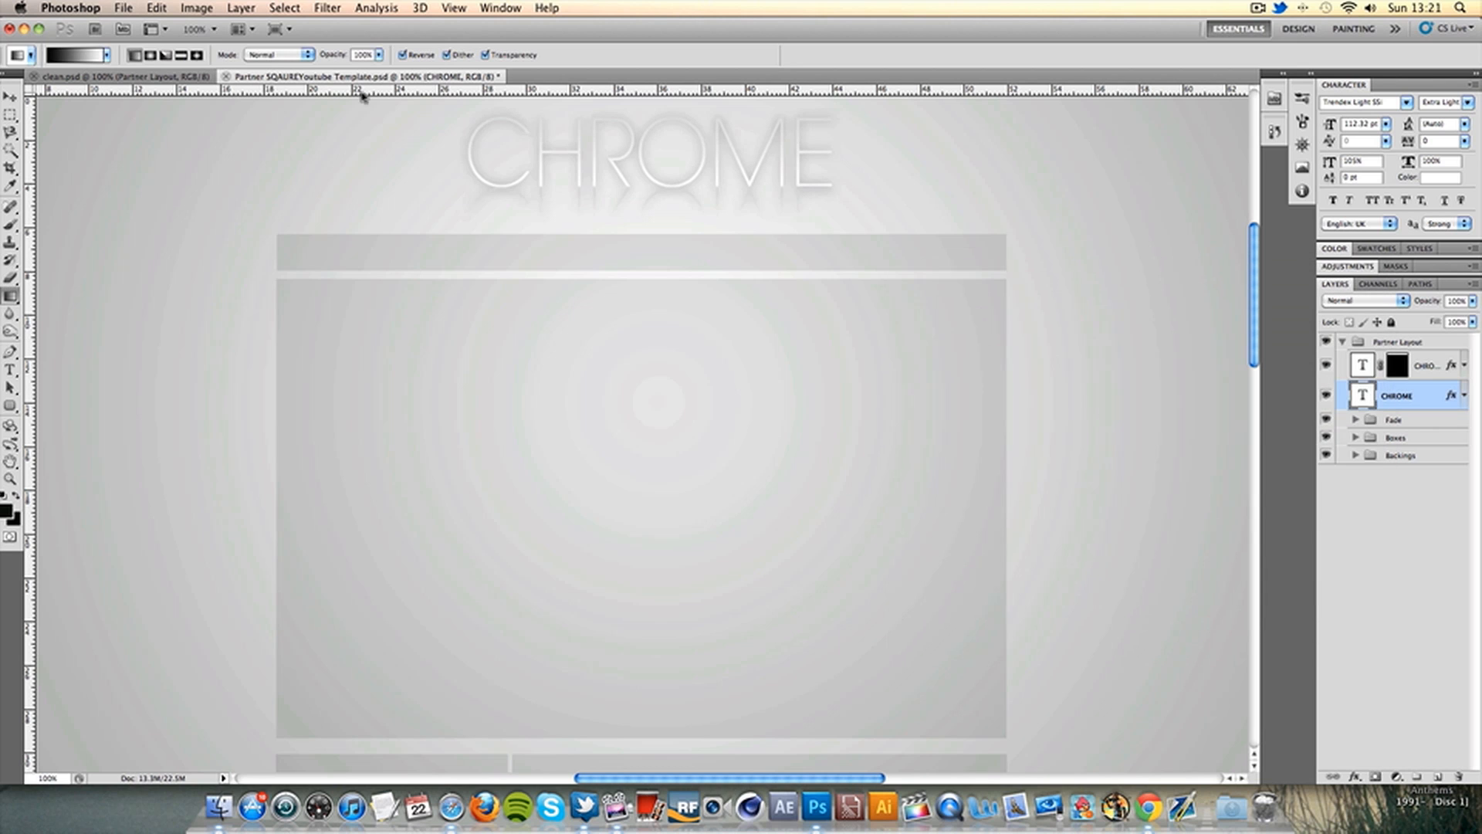
Compare the title and layout with the finished design in clean.psd, and return to the template document
{"action": "left_click", "coordinate": [183, 77]}
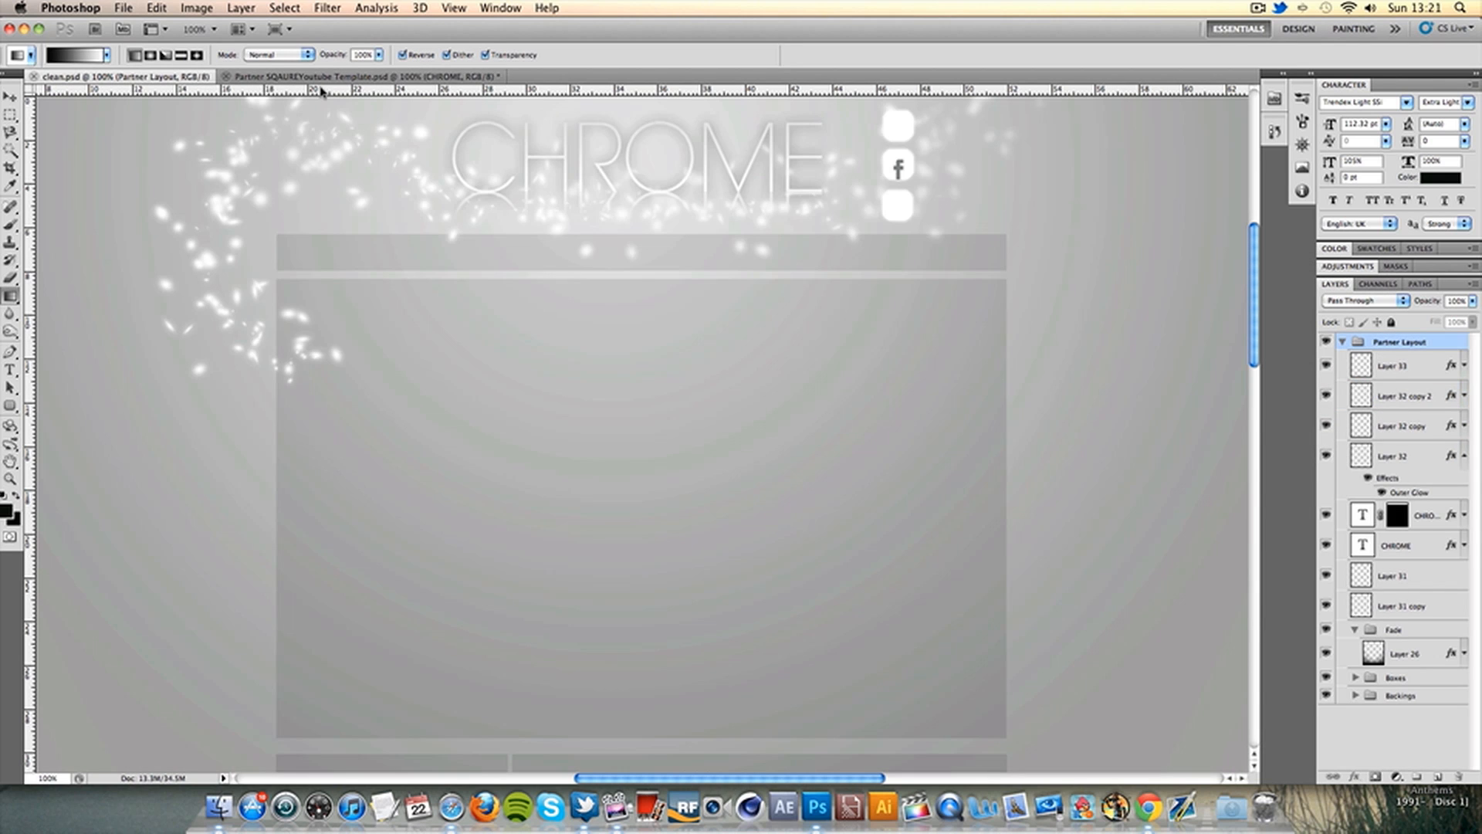
{"action": "left_click", "coordinate": [355, 78]}
{"action": "scroll", "coordinate": [626, 207], "scroll_direction": "up", "scroll_amount": 5}
{"action": "left_click", "coordinate": [144, 80]}
{"action": "left_click", "coordinate": [427, 78]}
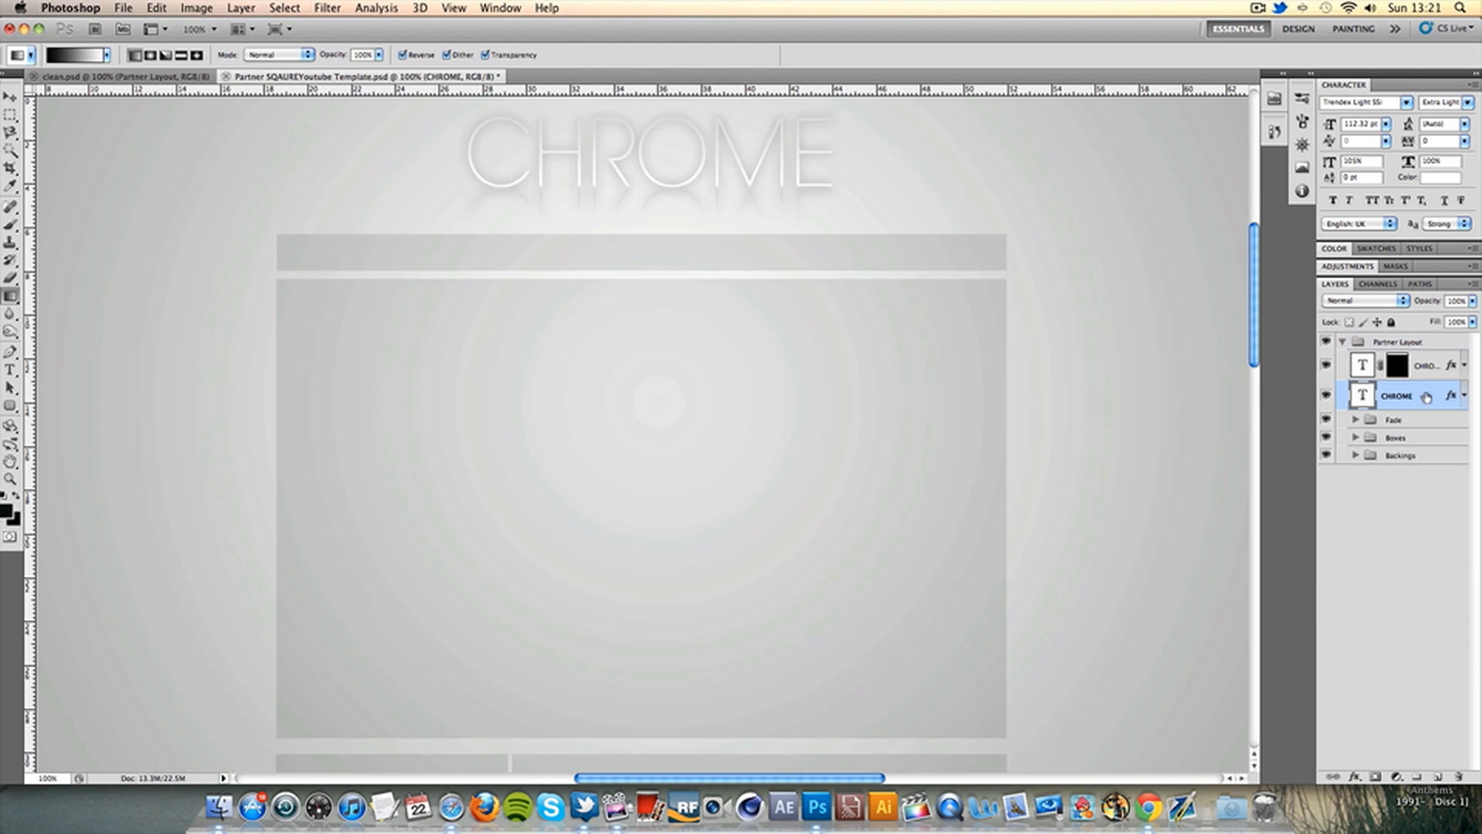
Add a new empty layer above the flipped CHROME copy and activate the Brush tool for painting on it
{"action": "left_click", "coordinate": [1427, 366]}
{"action": "left_click", "coordinate": [1438, 776]}
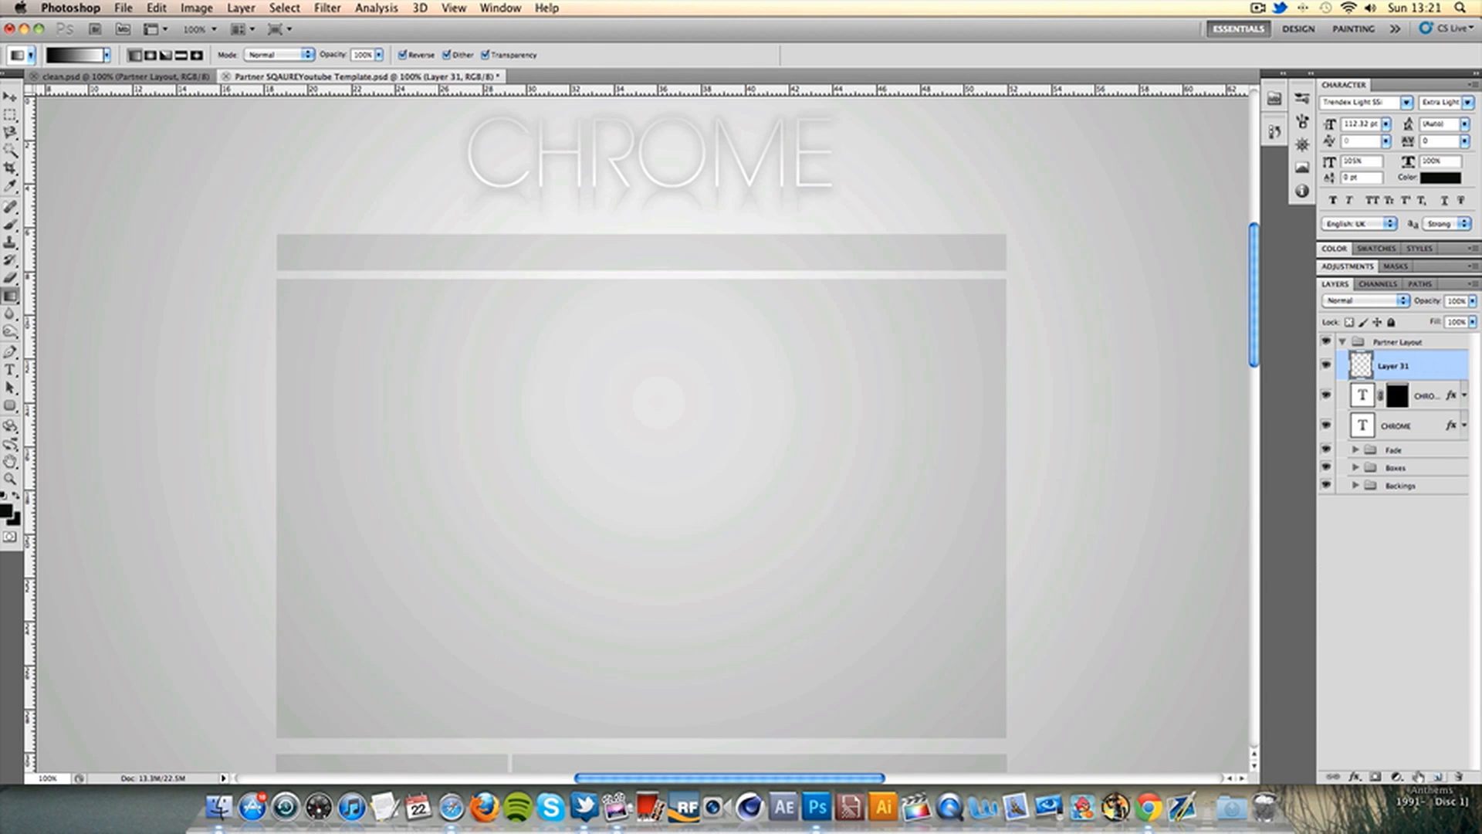
{"action": "left_click", "coordinate": [10, 225]}
{"action": "scroll", "coordinate": [10, 225], "scroll_direction": "up", "scroll_amount": 2}
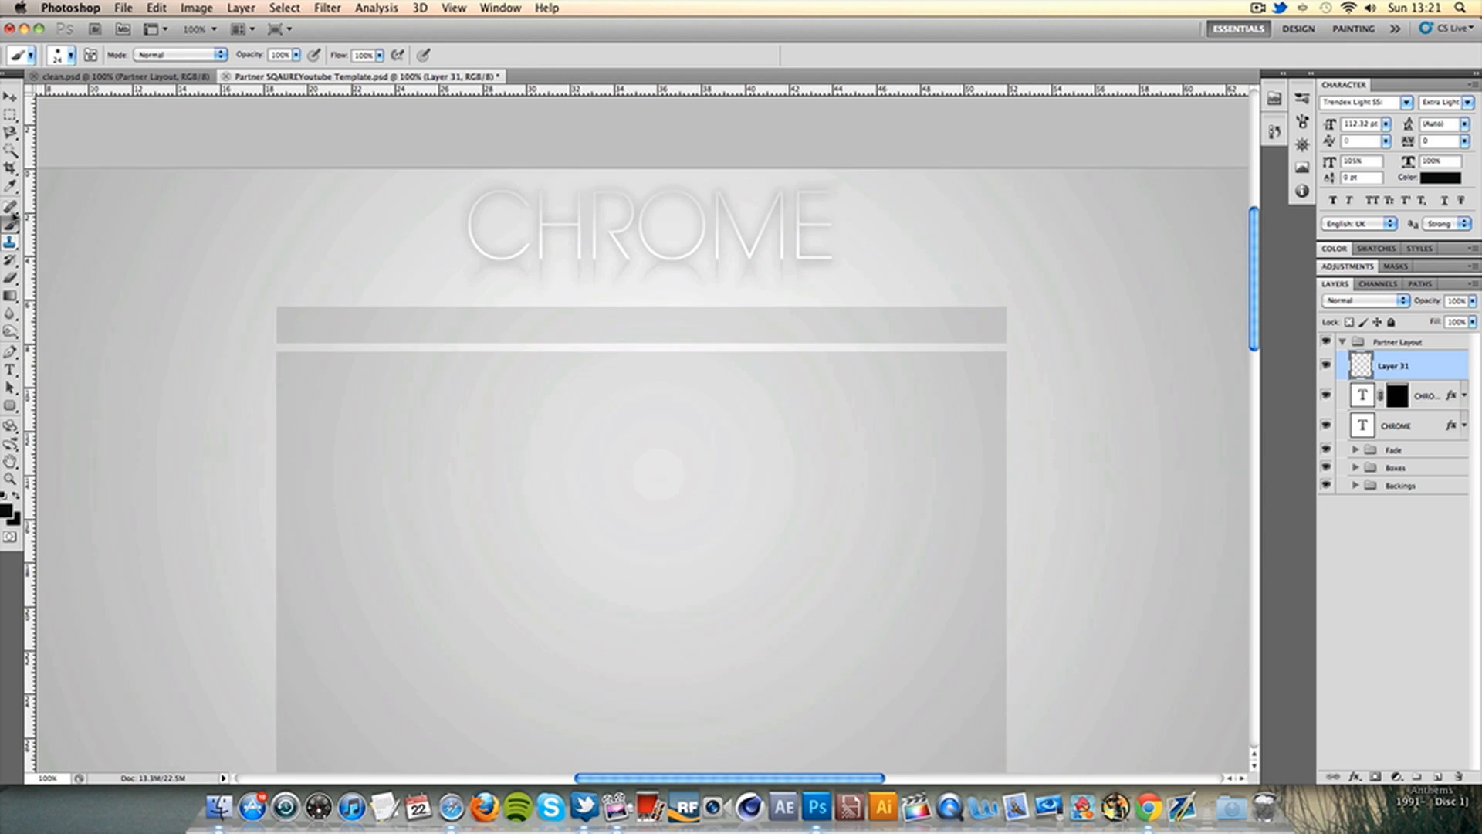
{"action": "scroll", "coordinate": [188, 217], "scroll_direction": "up", "scroll_amount": 1}
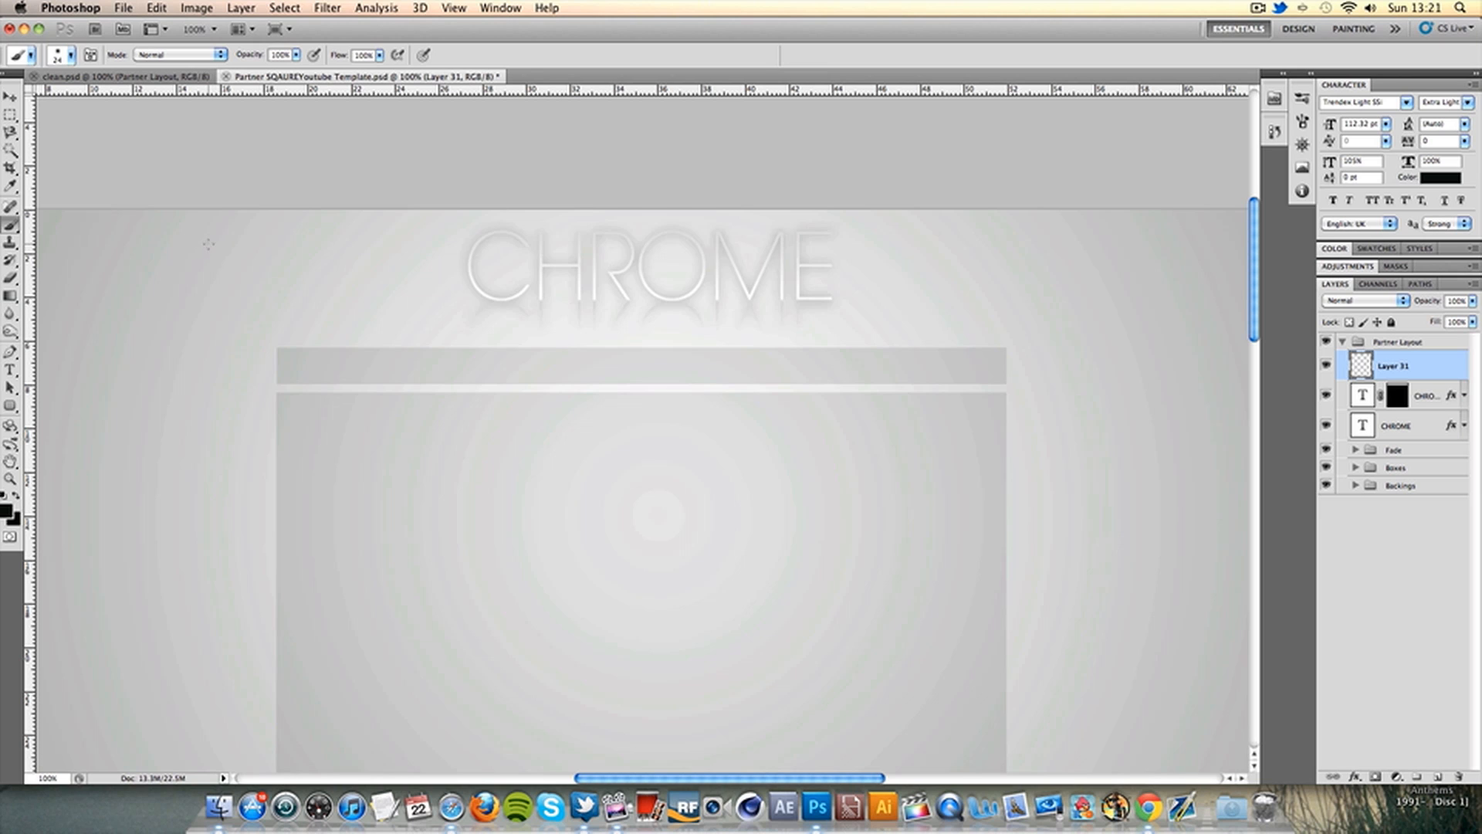
{"action": "mouse_move", "coordinate": [227, 286]}
{"action": "left_mouse_down"}
{"action": "mouse_move", "coordinate": [217, 403]}
{"action": "mouse_move", "coordinate": [302, 287]}
{"action": "left_mouse_up"}
{"action": "key", "text": "super+z"}
{"action": "scroll", "coordinate": [298, 279], "scroll_direction": "right", "scroll_amount": 1}
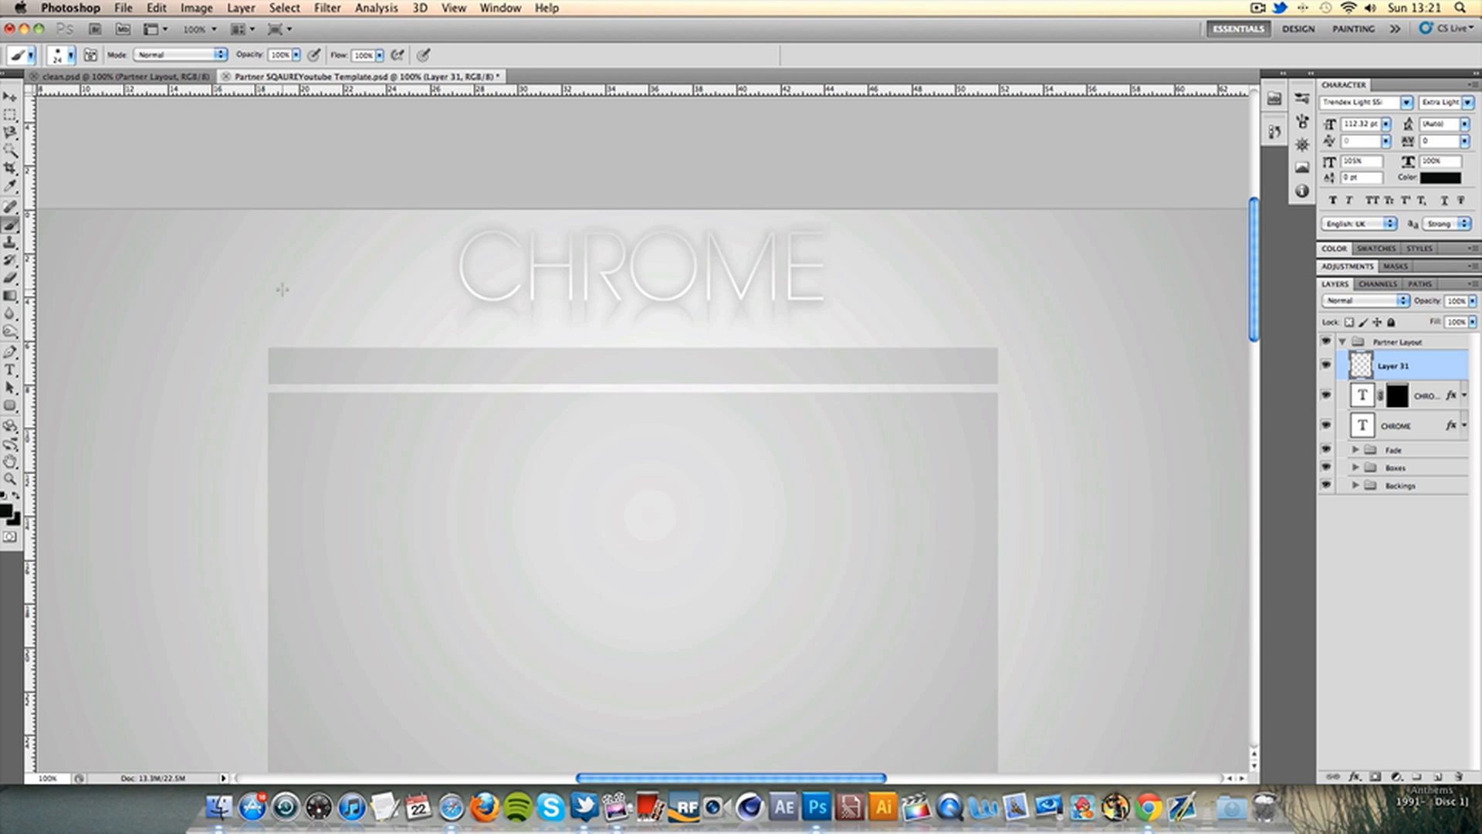
{"action": "mouse_move", "coordinate": [292, 272]}
{"action": "left_mouse_down"}
{"action": "mouse_move", "coordinate": [251, 308]}
{"action": "mouse_move", "coordinate": [272, 284]}
{"action": "left_mouse_up"}
{"action": "key", "text": "super+z"}
Enable Shape Dynamics and Scattering on both axes for the 24 px soft brush, with count jitter at 100%
{"action": "left_click", "coordinate": [497, 8]}
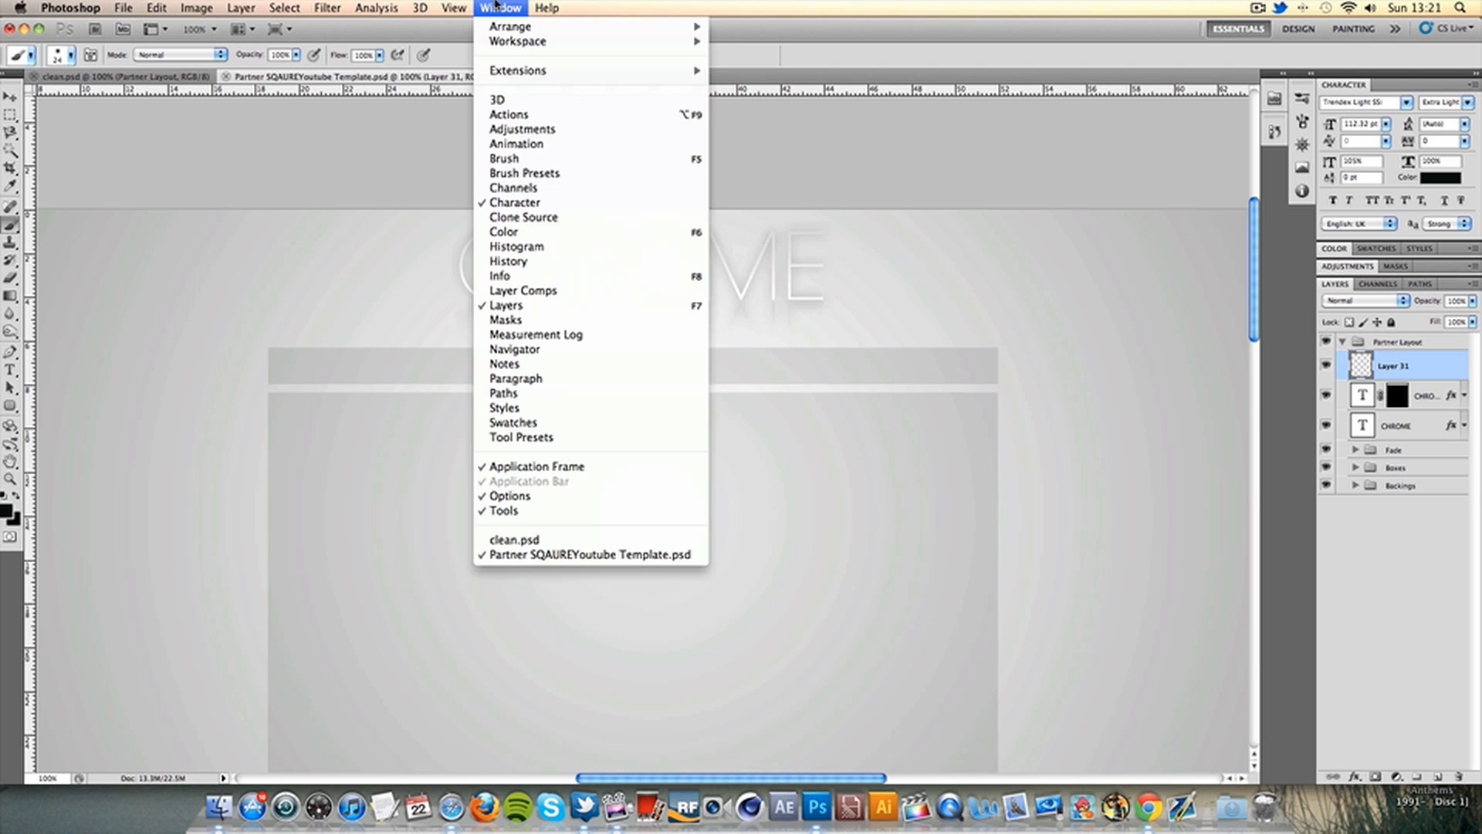
{"action": "left_click", "coordinate": [510, 159]}
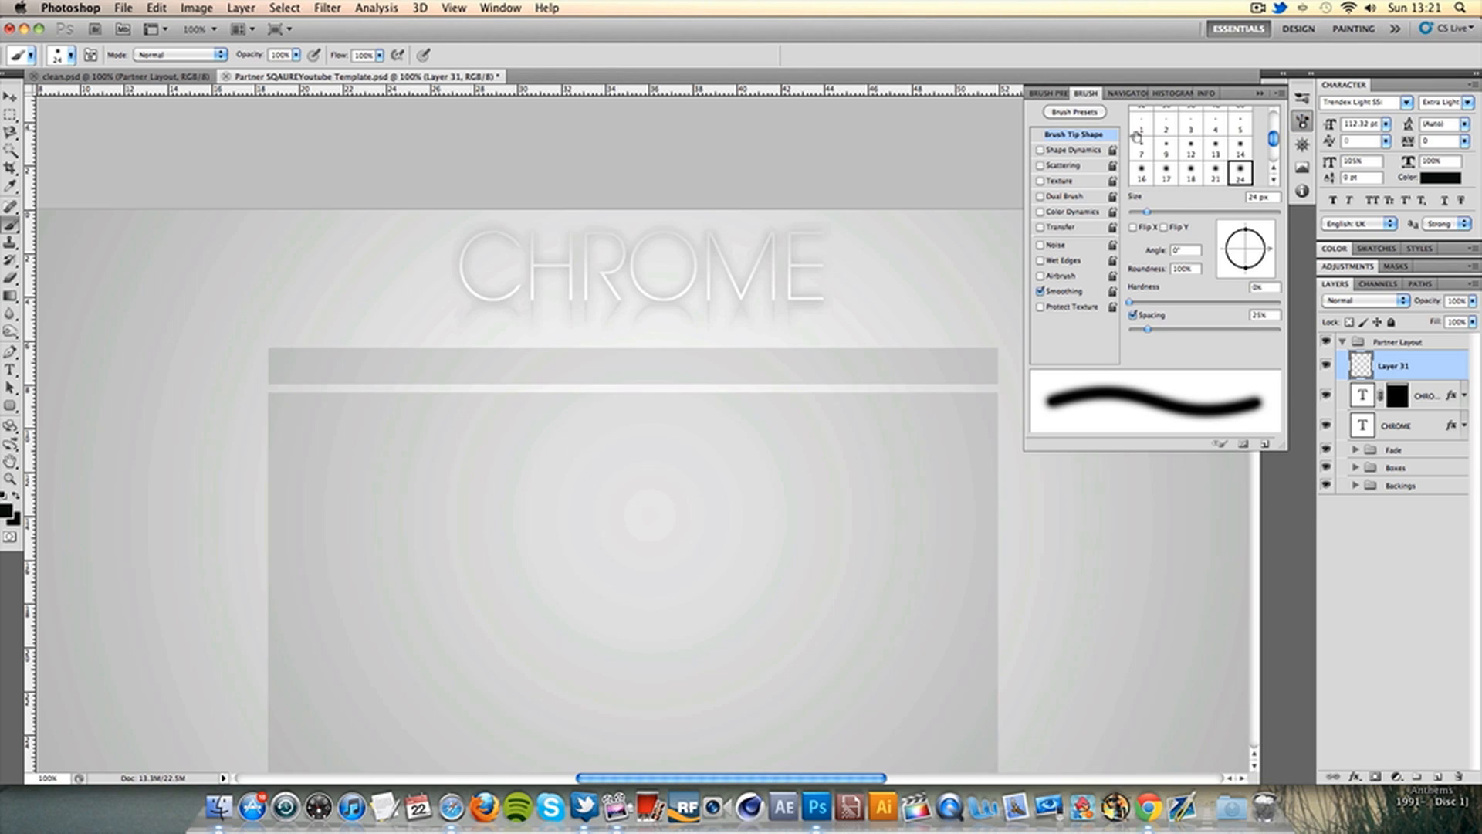
{"action": "left_click", "coordinate": [1072, 150]}
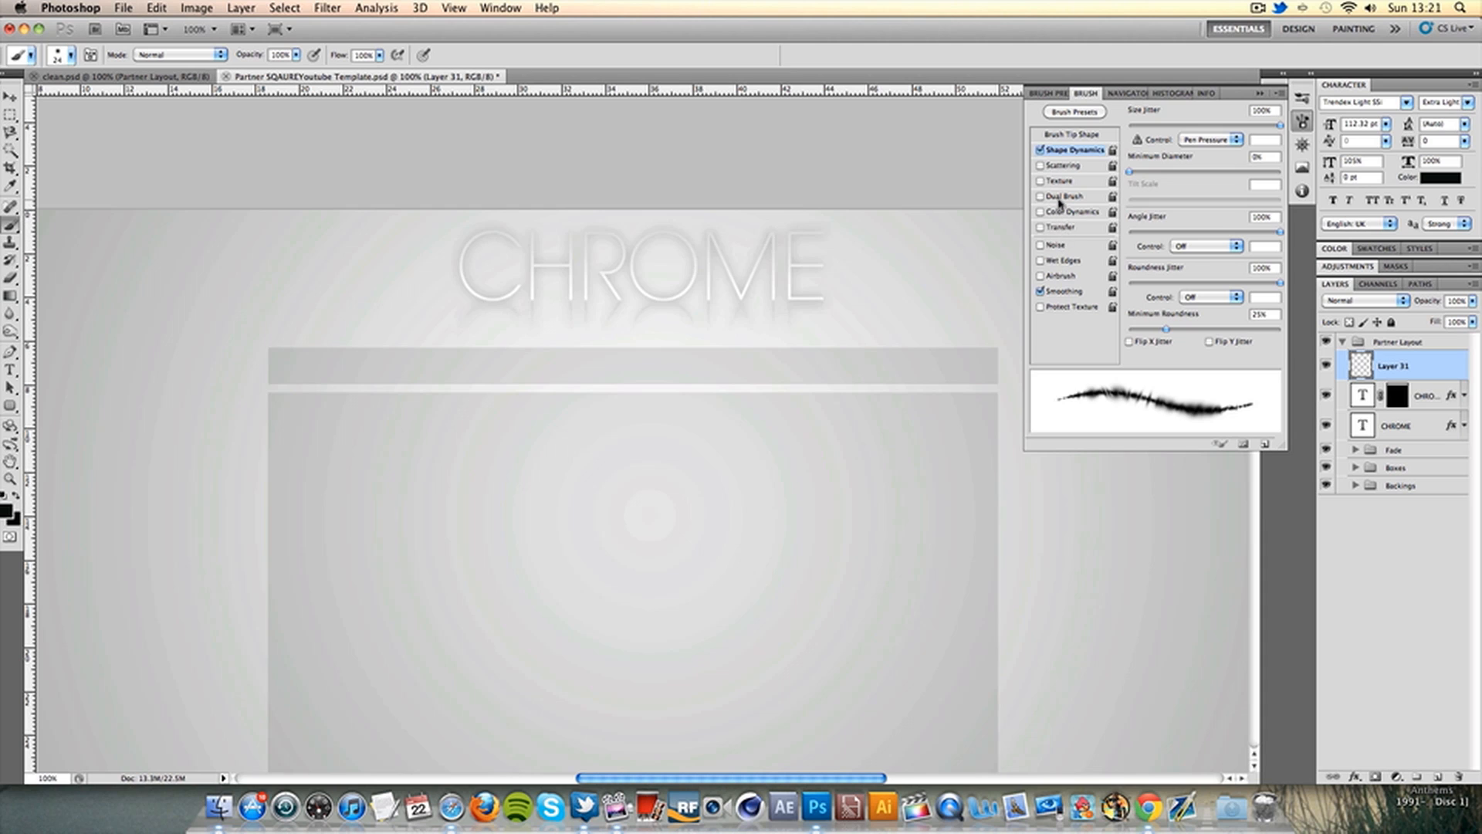
{"action": "left_click", "coordinate": [1040, 166]}
{"action": "left_click", "coordinate": [1082, 169]}
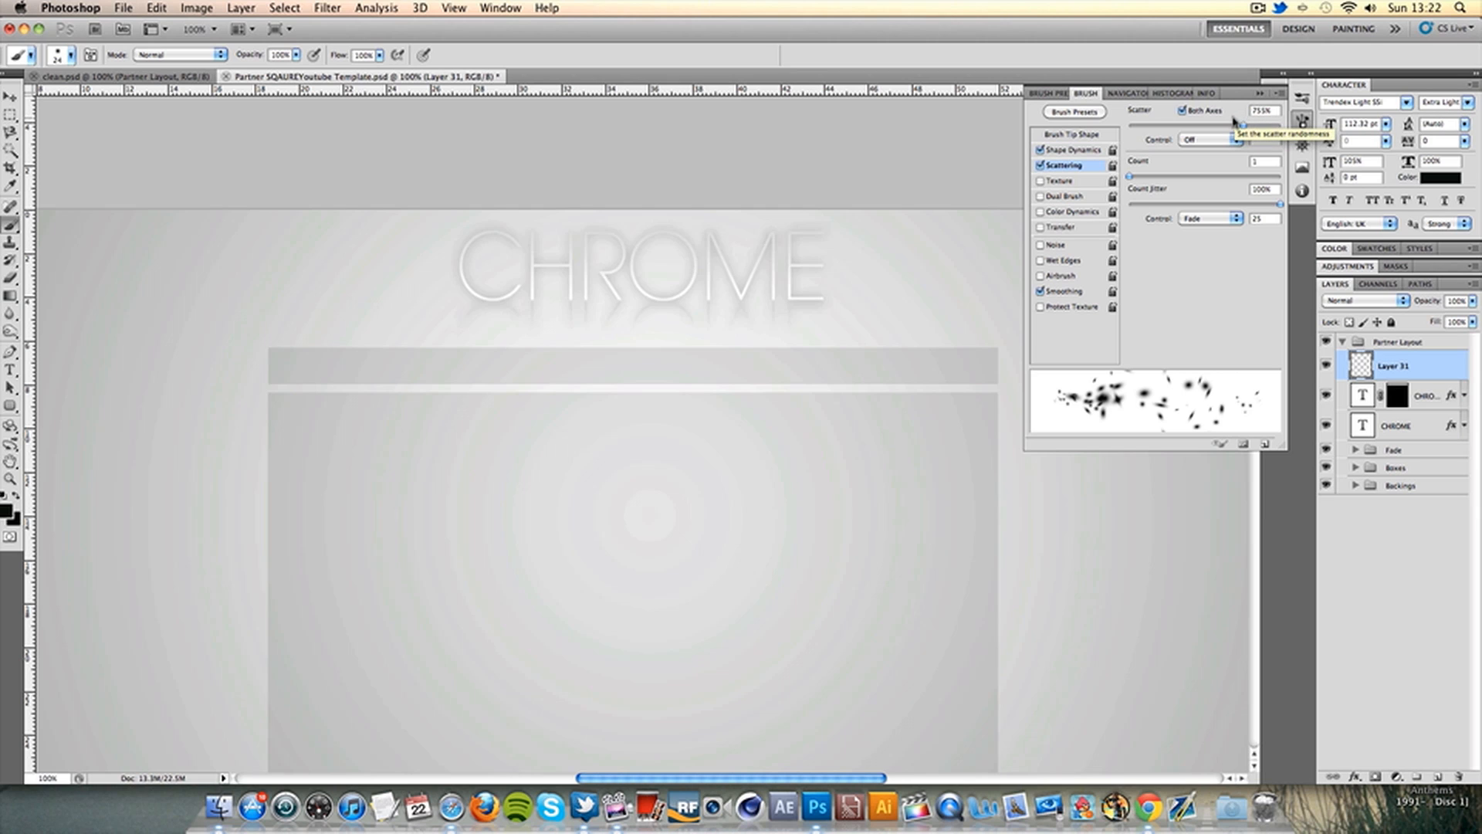
{"action": "left_click_drag", "start_coordinate": [1280, 204], "coordinate": [1339, 211]}
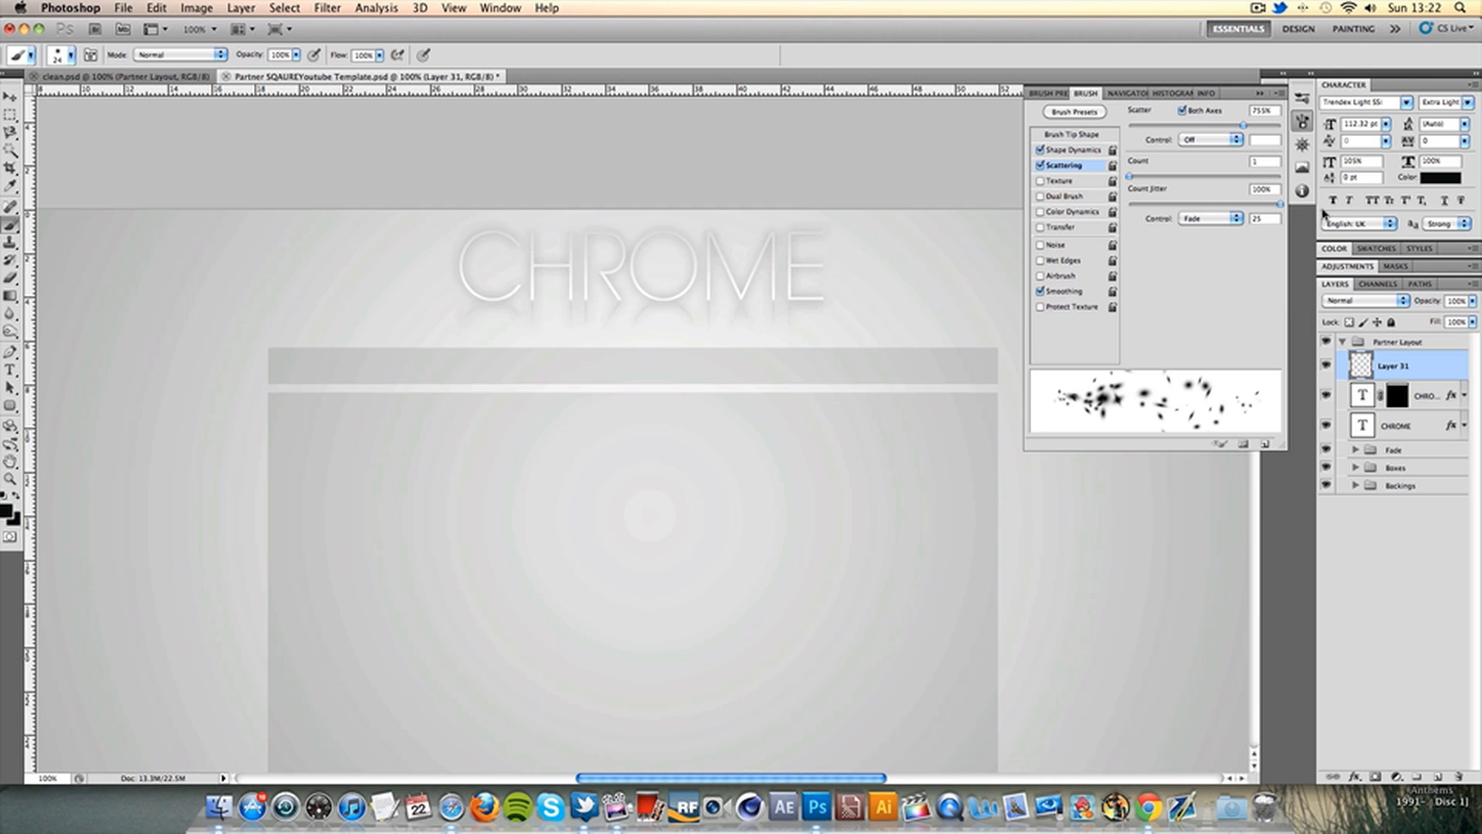
Set the size jitter in the brush's Shape Dynamics to 73%
{"action": "left_click", "coordinate": [1052, 150]}
{"action": "mouse_move", "coordinate": [1281, 125]}
{"action": "left_mouse_down"}
{"action": "mouse_move", "coordinate": [1143, 137]}
{"action": "mouse_move", "coordinate": [1256, 139]}
{"action": "mouse_move", "coordinate": [1241, 133]}
{"action": "left_mouse_up"}
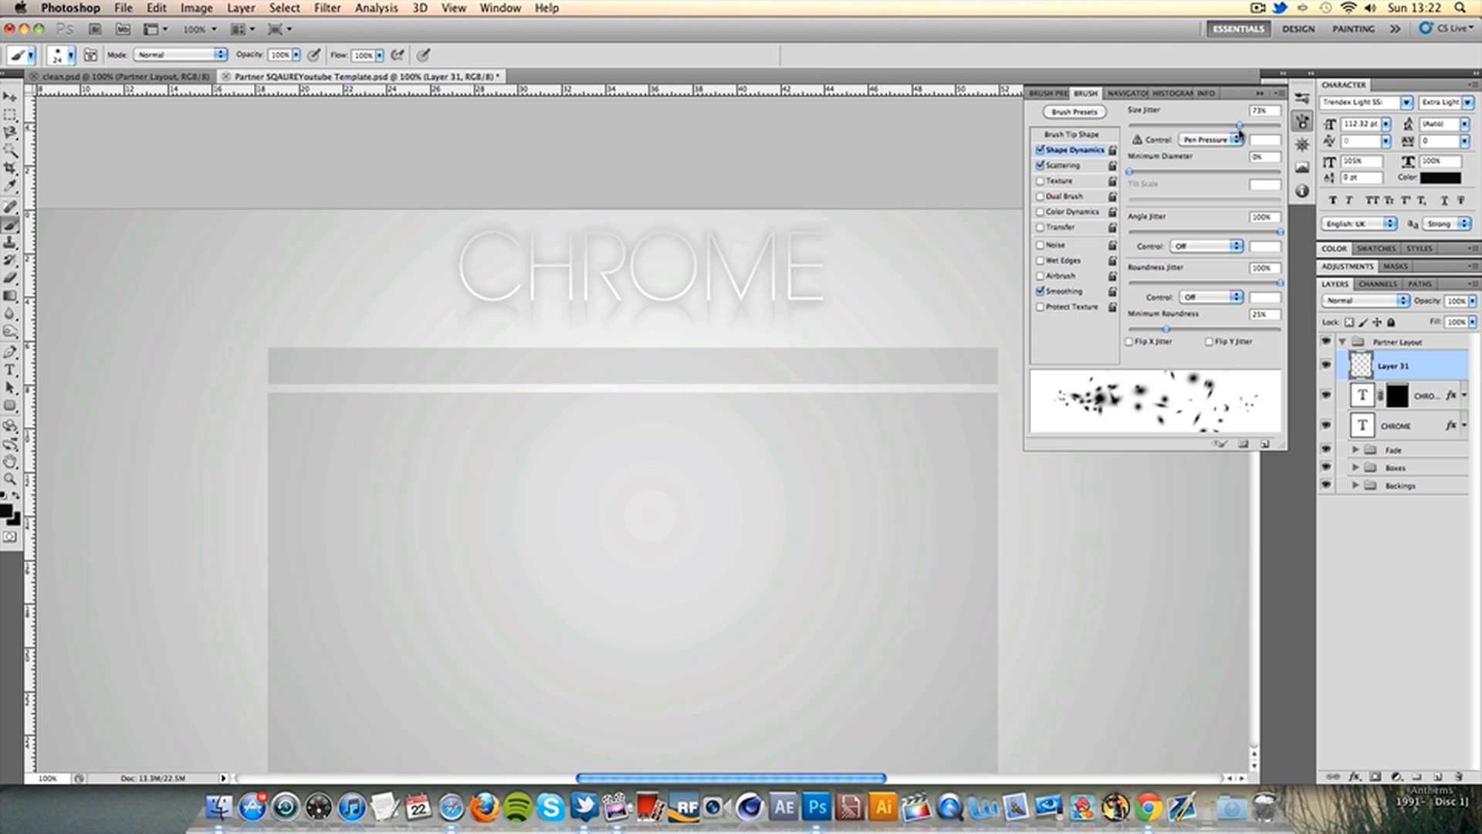
Close the brush settings and set the foreground colour to white (ffffff)
{"action": "left_click", "coordinate": [1041, 292]}
{"action": "left_click", "coordinate": [1041, 292]}
{"action": "left_click", "coordinate": [1259, 94]}
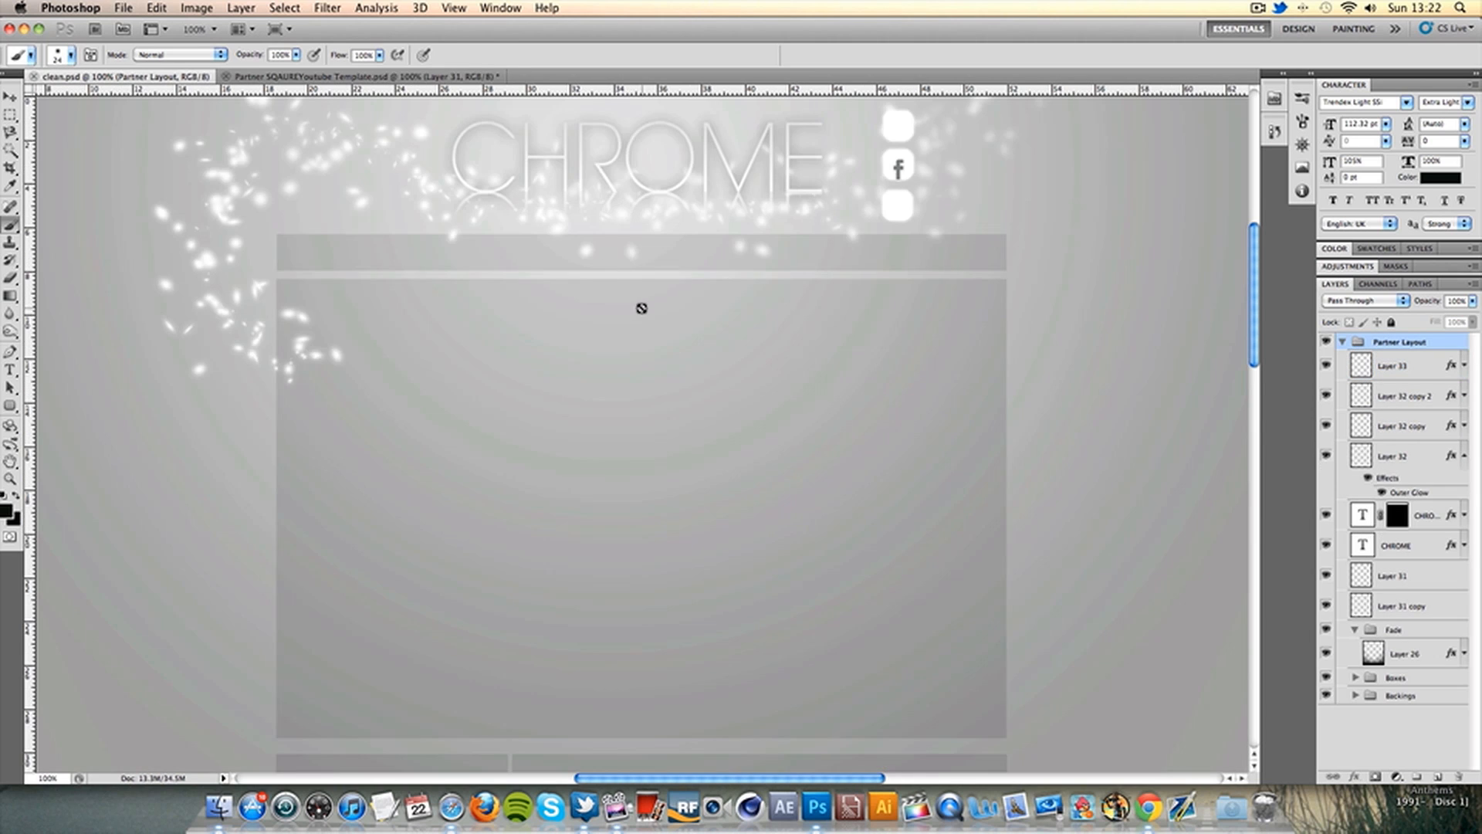
{"action": "scroll", "coordinate": [642, 307], "scroll_direction": "up", "scroll_amount": 5}
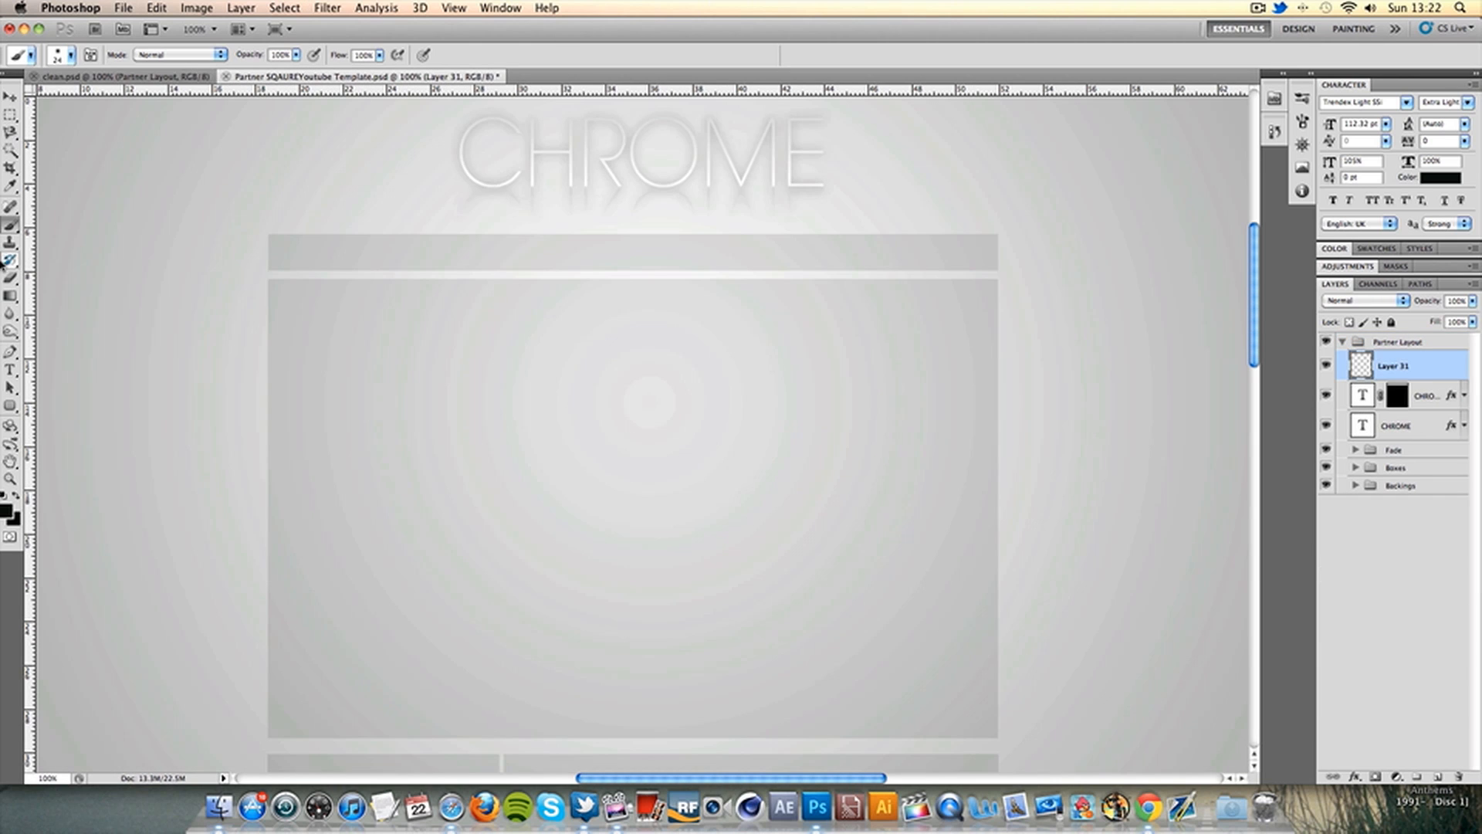
{"action": "scroll", "coordinate": [179, 423], "scroll_direction": "up", "scroll_amount": 2}
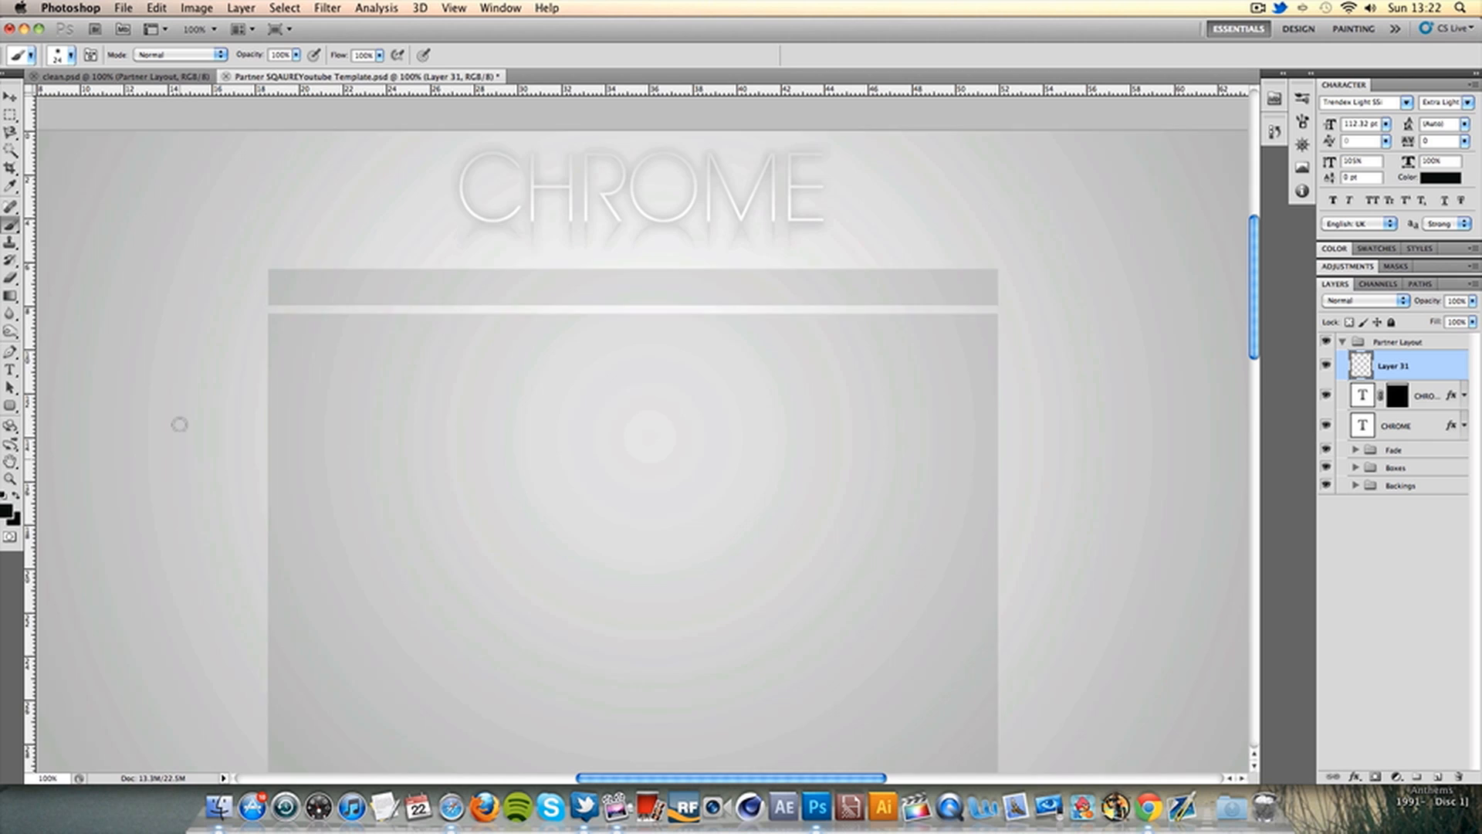
{"action": "scroll", "coordinate": [179, 423], "scroll_direction": "up", "scroll_amount": 5}
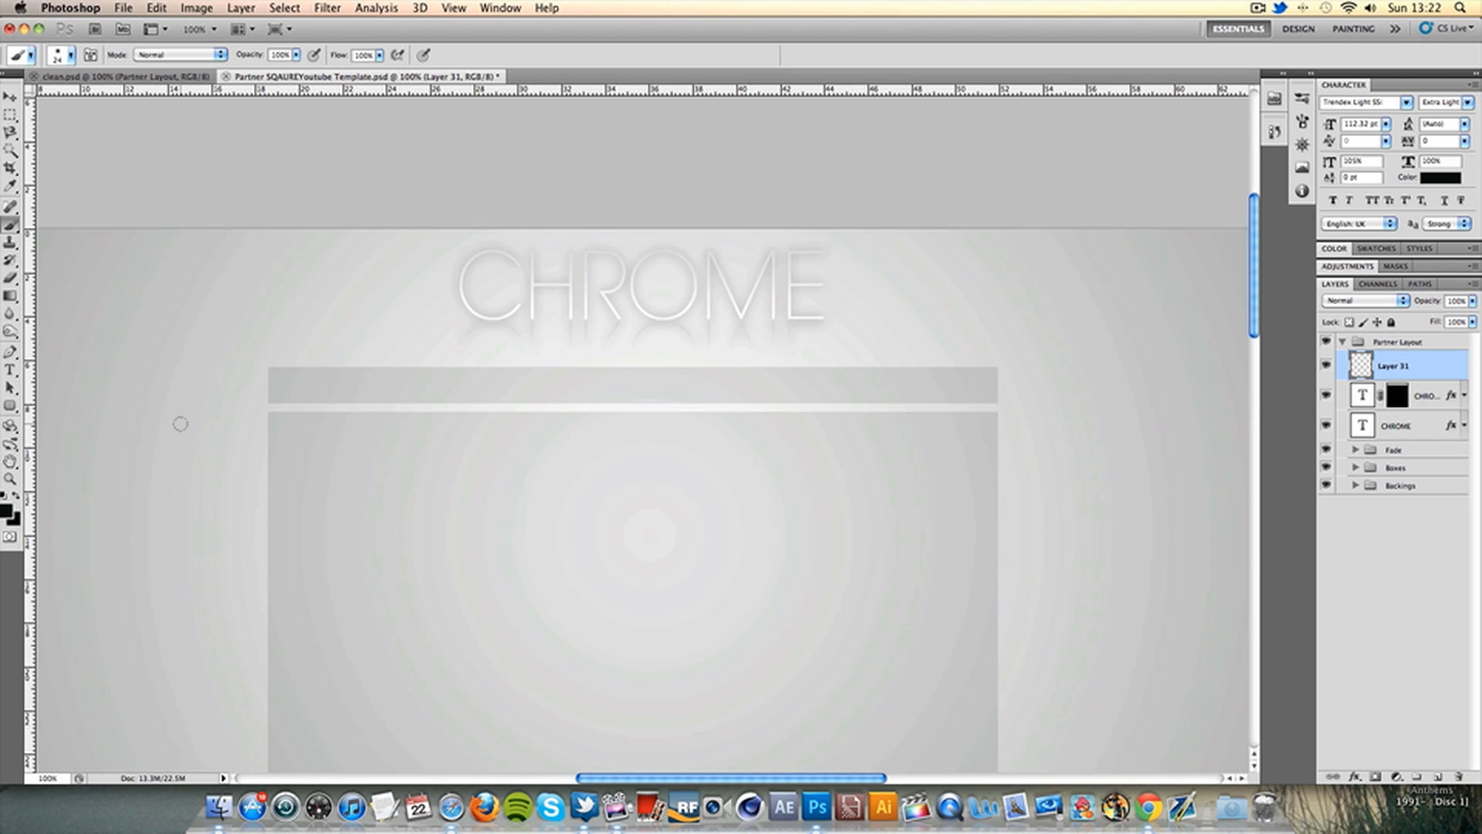
{"action": "left_click", "coordinate": [7, 511]}
{"action": "left_click_drag", "start_coordinate": [1061, 461], "coordinate": [939, 290]}
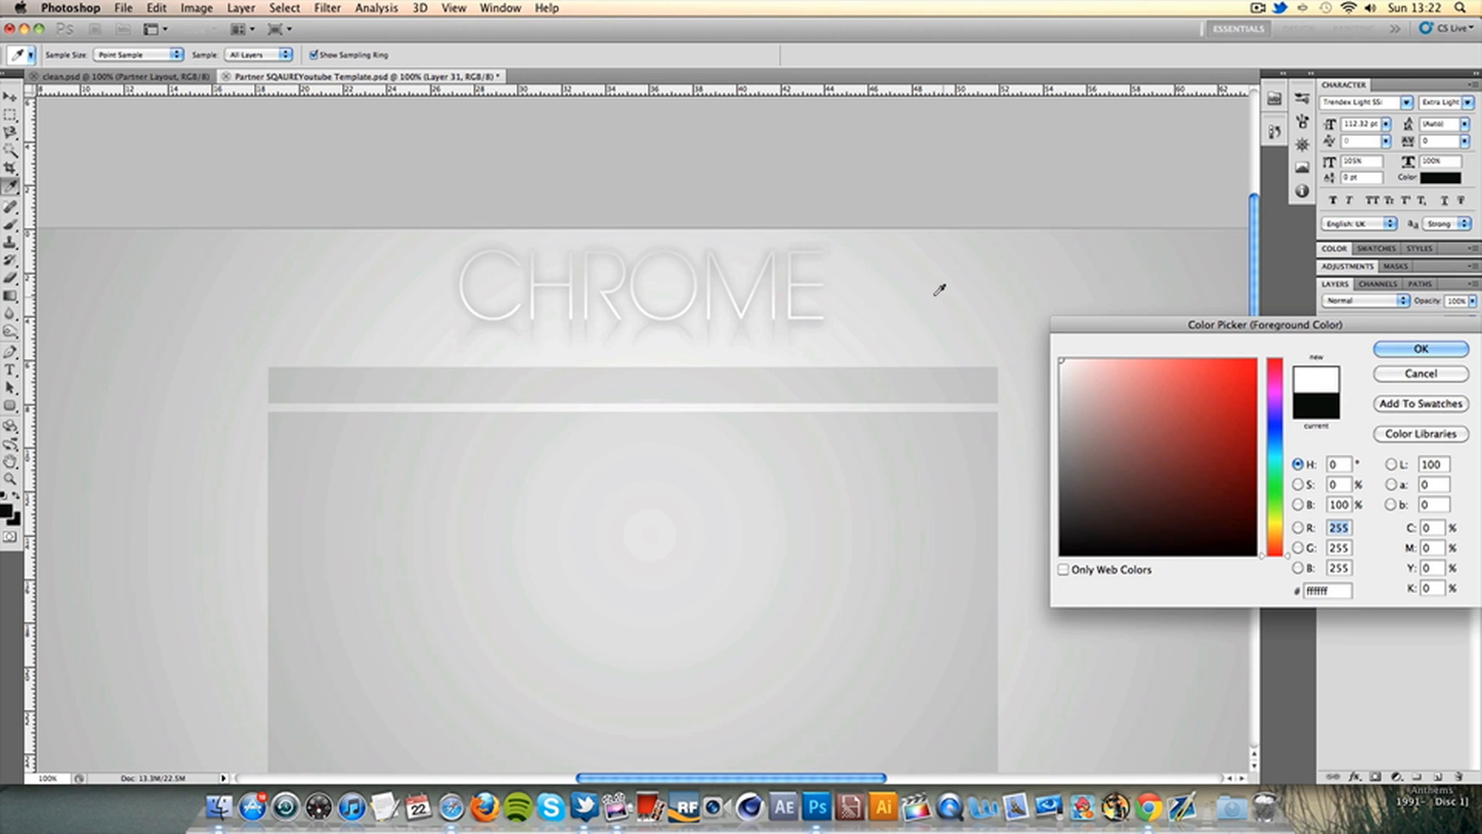
{"action": "left_click", "coordinate": [1410, 349]}
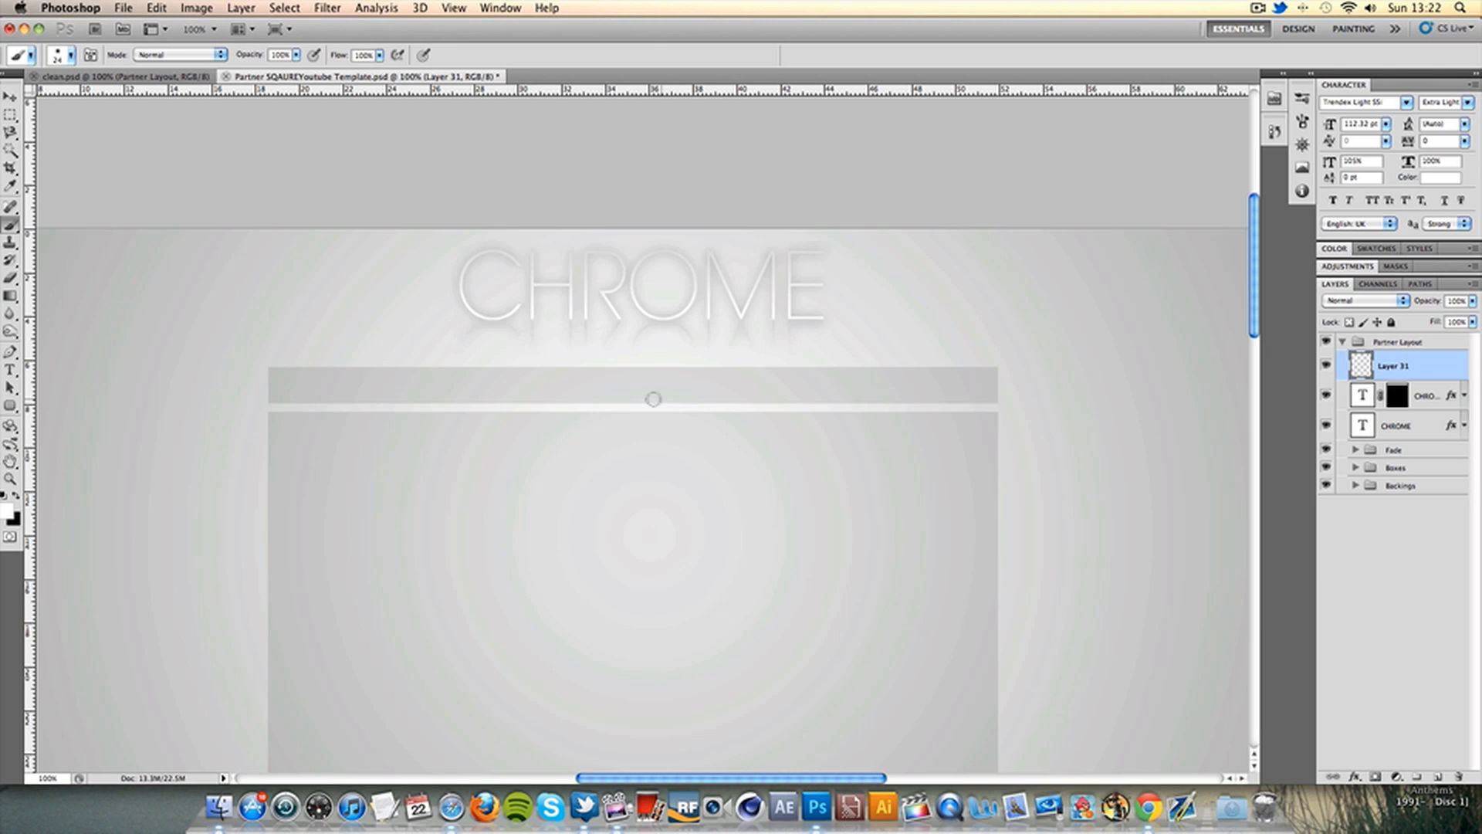
Paint scattered white particles from the box's upper-left corner around and beneath the CHROME title to the upper right, and compare with clean.psd
{"action": "mouse_move", "coordinate": [299, 480]}
{"action": "left_mouse_down"}
{"action": "mouse_move", "coordinate": [199, 421]}
{"action": "mouse_move", "coordinate": [185, 345]}
{"action": "mouse_move", "coordinate": [215, 252]}
{"action": "mouse_move", "coordinate": [349, 253]}
{"action": "mouse_move", "coordinate": [489, 314]}
{"action": "mouse_move", "coordinate": [740, 343]}
{"action": "mouse_move", "coordinate": [893, 322]}
{"action": "mouse_move", "coordinate": [919, 300]}
{"action": "mouse_move", "coordinate": [926, 224]}
{"action": "left_mouse_up"}
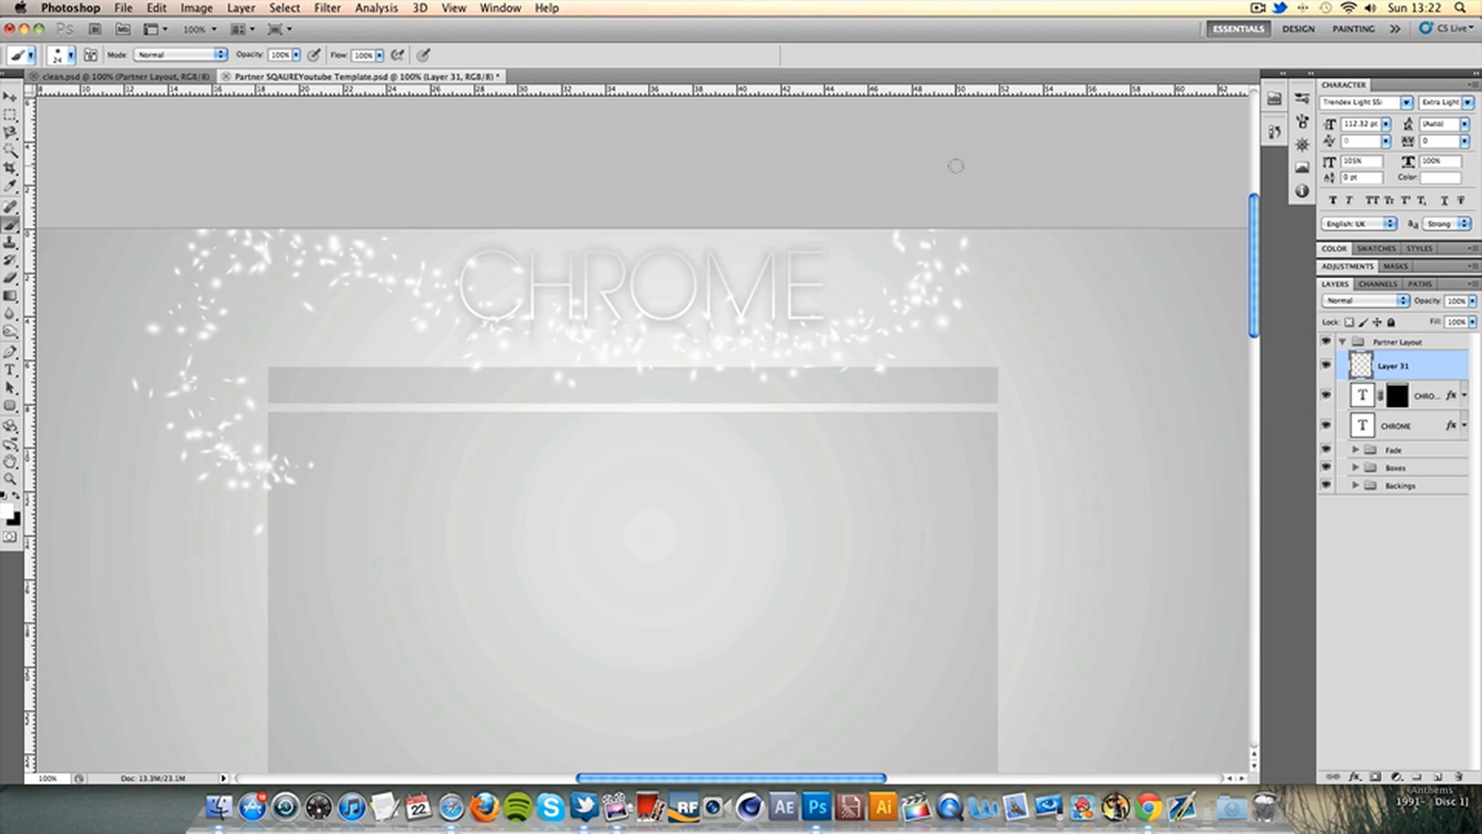
{"action": "mouse_move", "coordinate": [919, 305]}
{"action": "left_mouse_down"}
{"action": "mouse_move", "coordinate": [1066, 232]}
{"action": "mouse_move", "coordinate": [1091, 151]}
{"action": "left_mouse_up"}
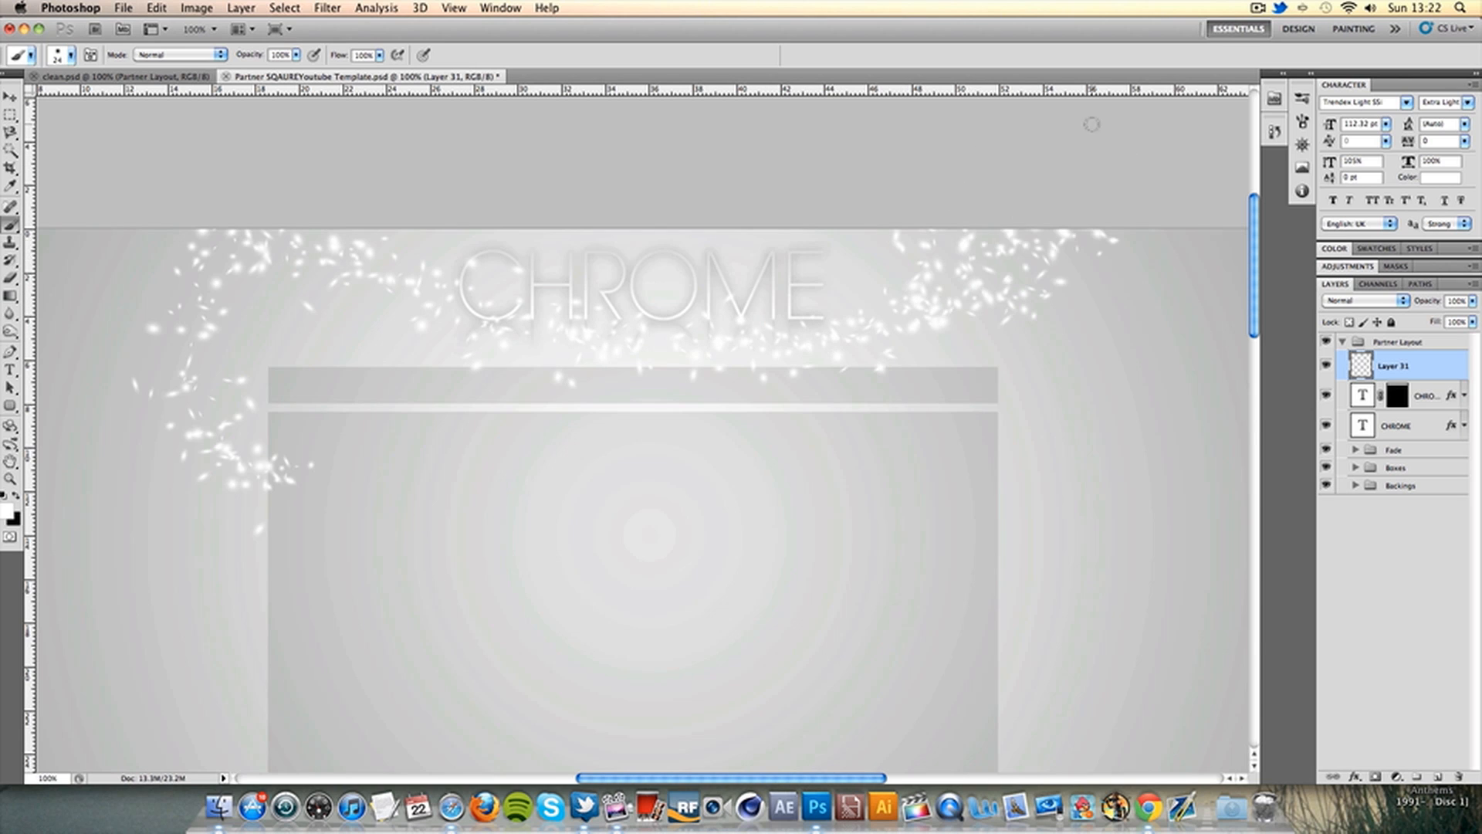
{"action": "left_click_drag", "start_coordinate": [888, 330], "coordinate": [902, 357]}
{"action": "mouse_move", "coordinate": [296, 279]}
{"action": "left_mouse_down"}
{"action": "mouse_move", "coordinate": [226, 288]}
{"action": "mouse_move", "coordinate": [190, 353]}
{"action": "mouse_move", "coordinate": [291, 269]}
{"action": "mouse_move", "coordinate": [212, 306]}
{"action": "mouse_move", "coordinate": [206, 376]}
{"action": "left_mouse_up"}
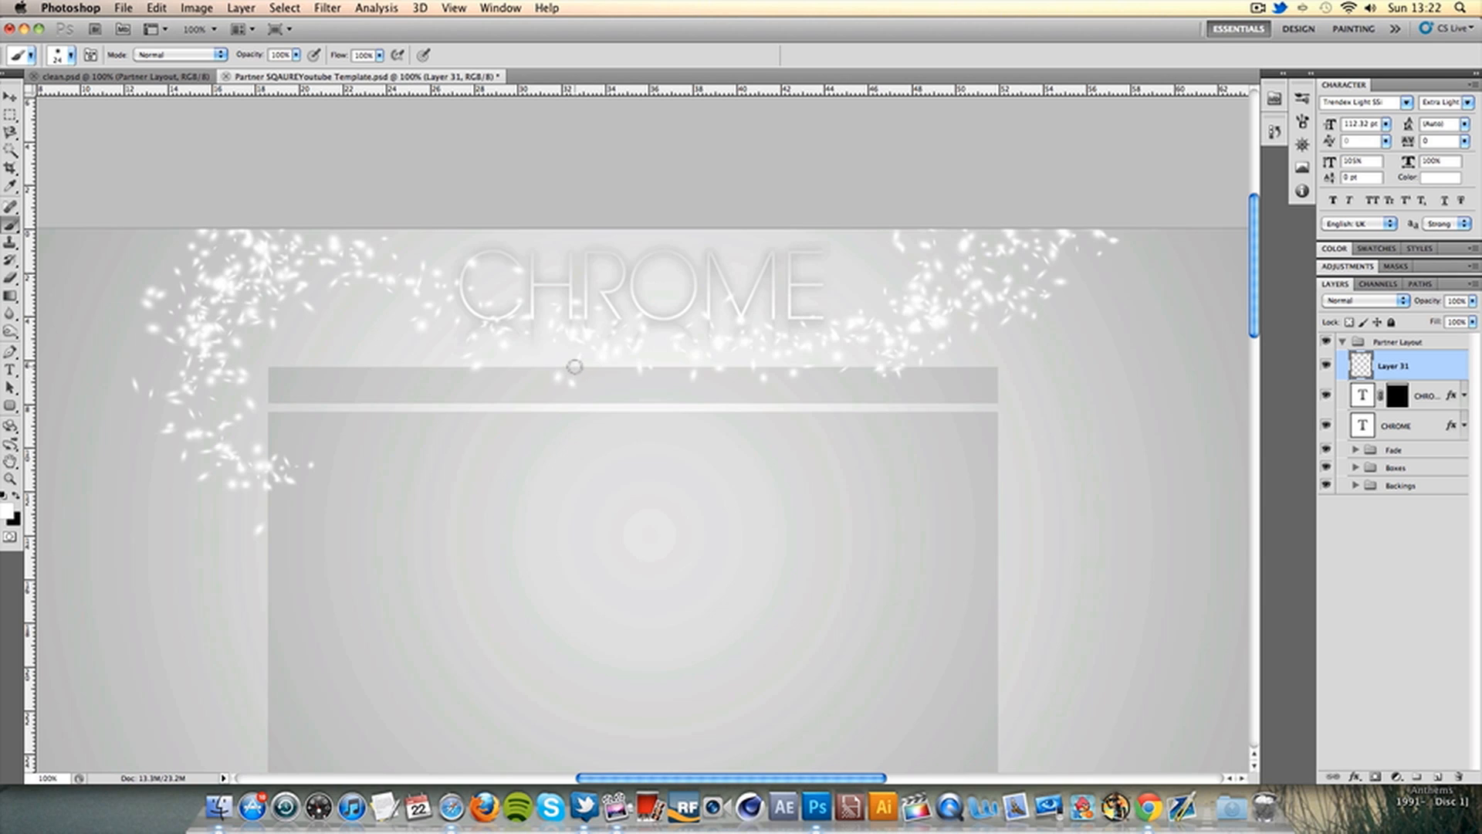
{"action": "left_click_drag", "start_coordinate": [413, 314], "coordinate": [468, 345]}
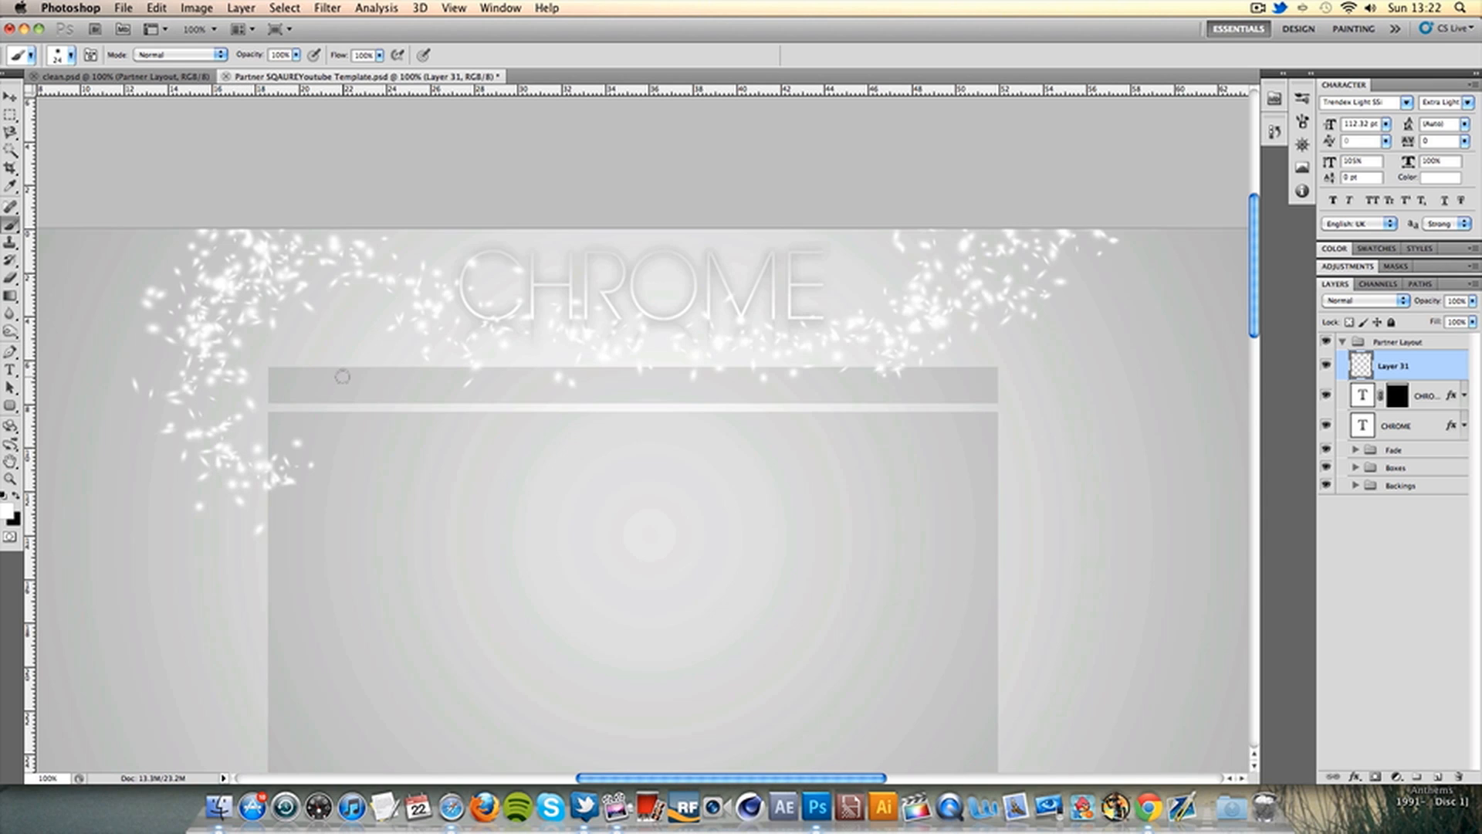
{"action": "left_click", "coordinate": [162, 76]}
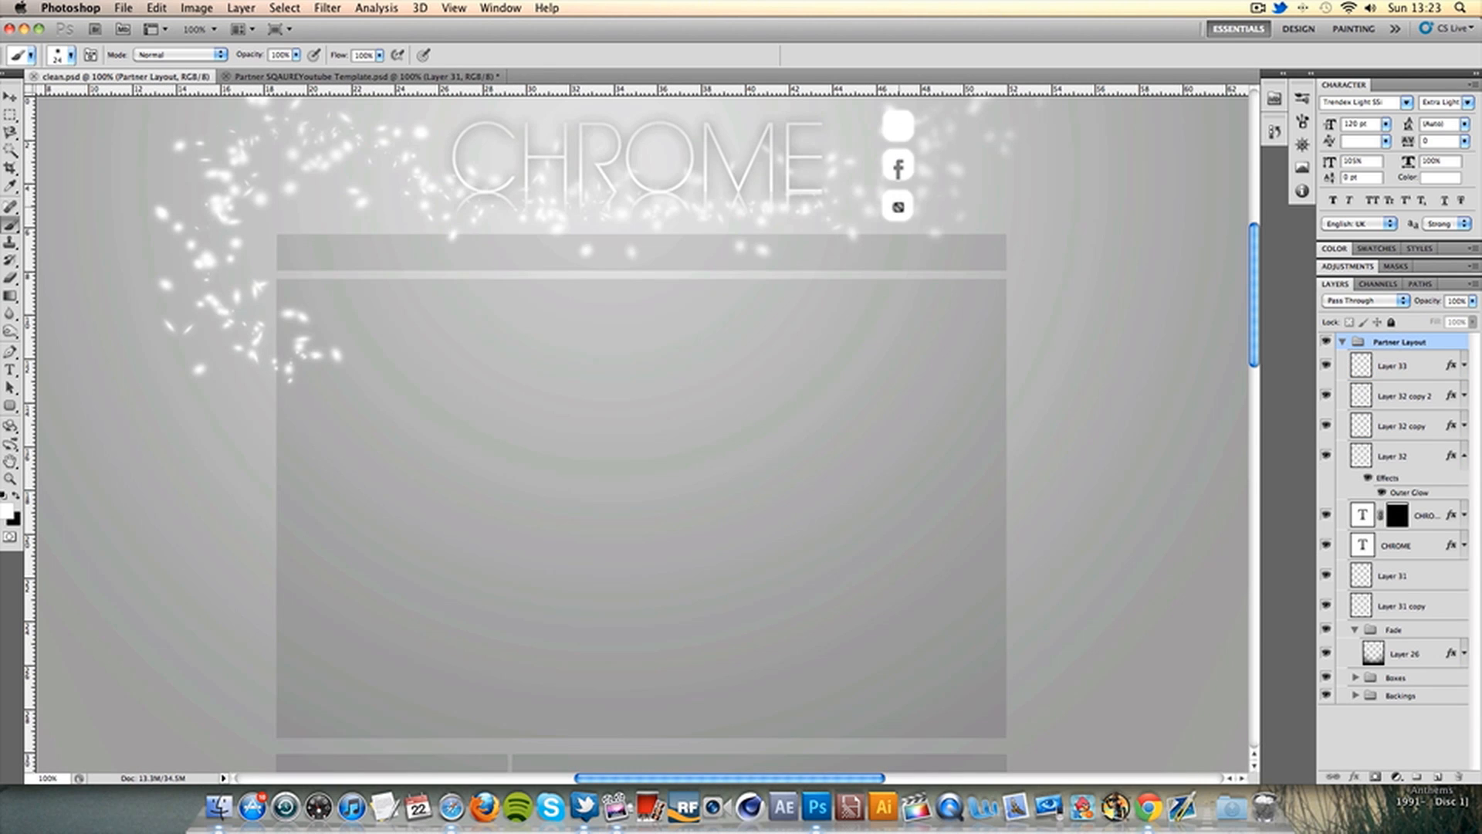
{"action": "left_click", "coordinate": [370, 77]}
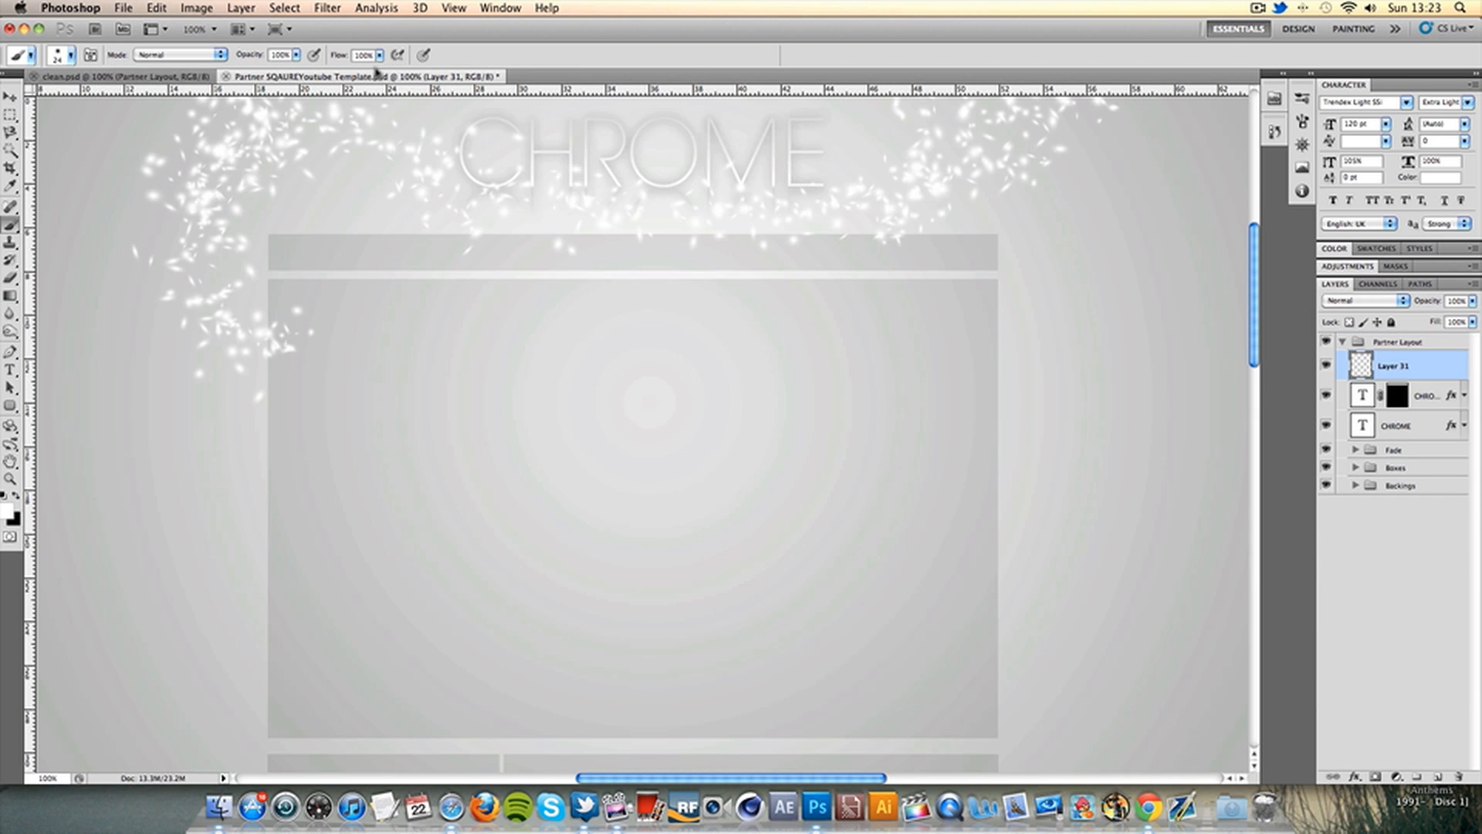
Duplicate the particle layer, hide the copy, and apply a 3.0-pixel Gaussian Blur to the original Layer 31
{"action": "key", "text": "super+j"}
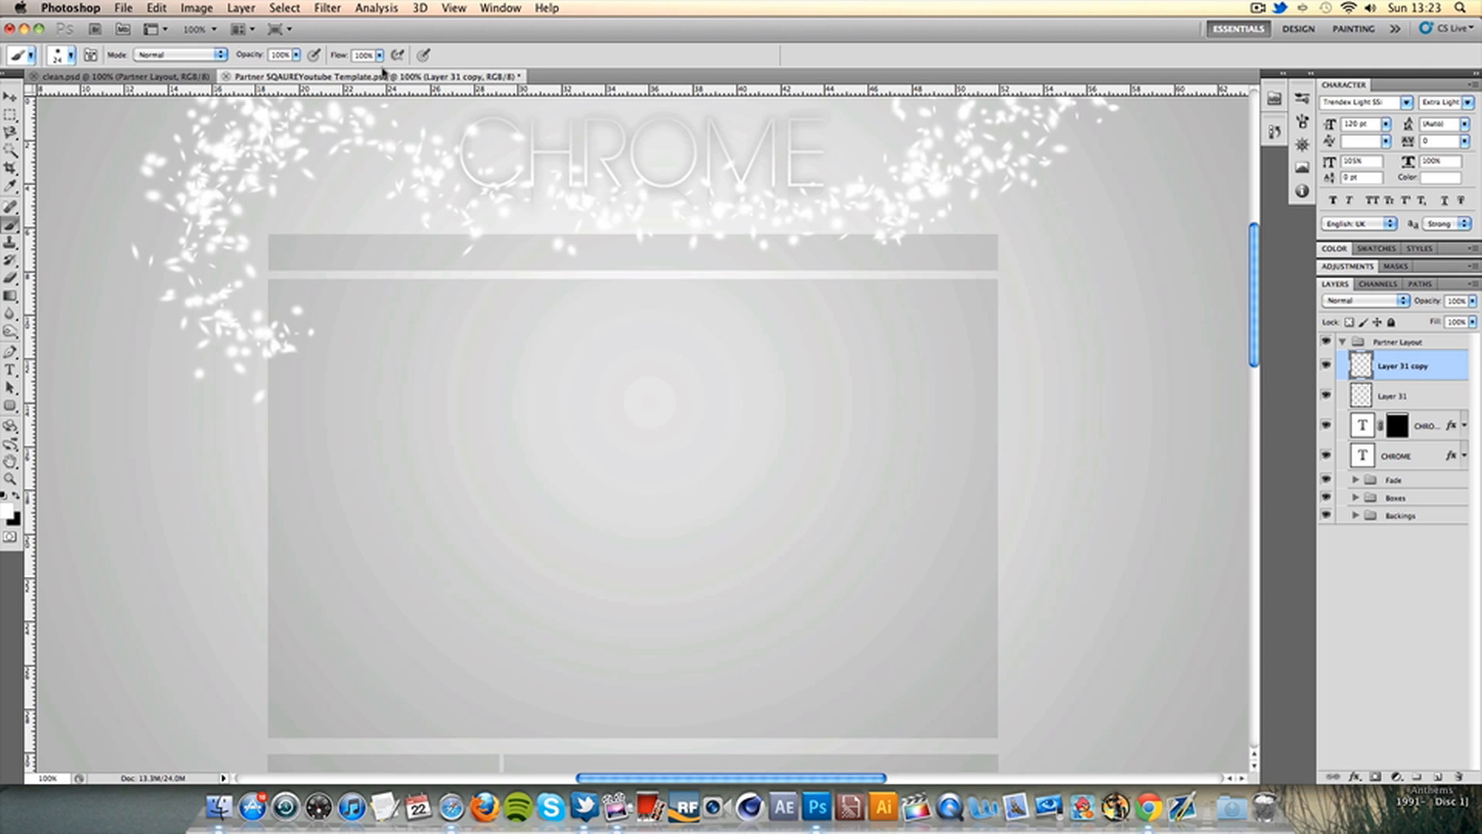
{"action": "left_click", "coordinate": [1327, 366]}
{"action": "left_click", "coordinate": [1404, 397]}
{"action": "left_click", "coordinate": [327, 8]}
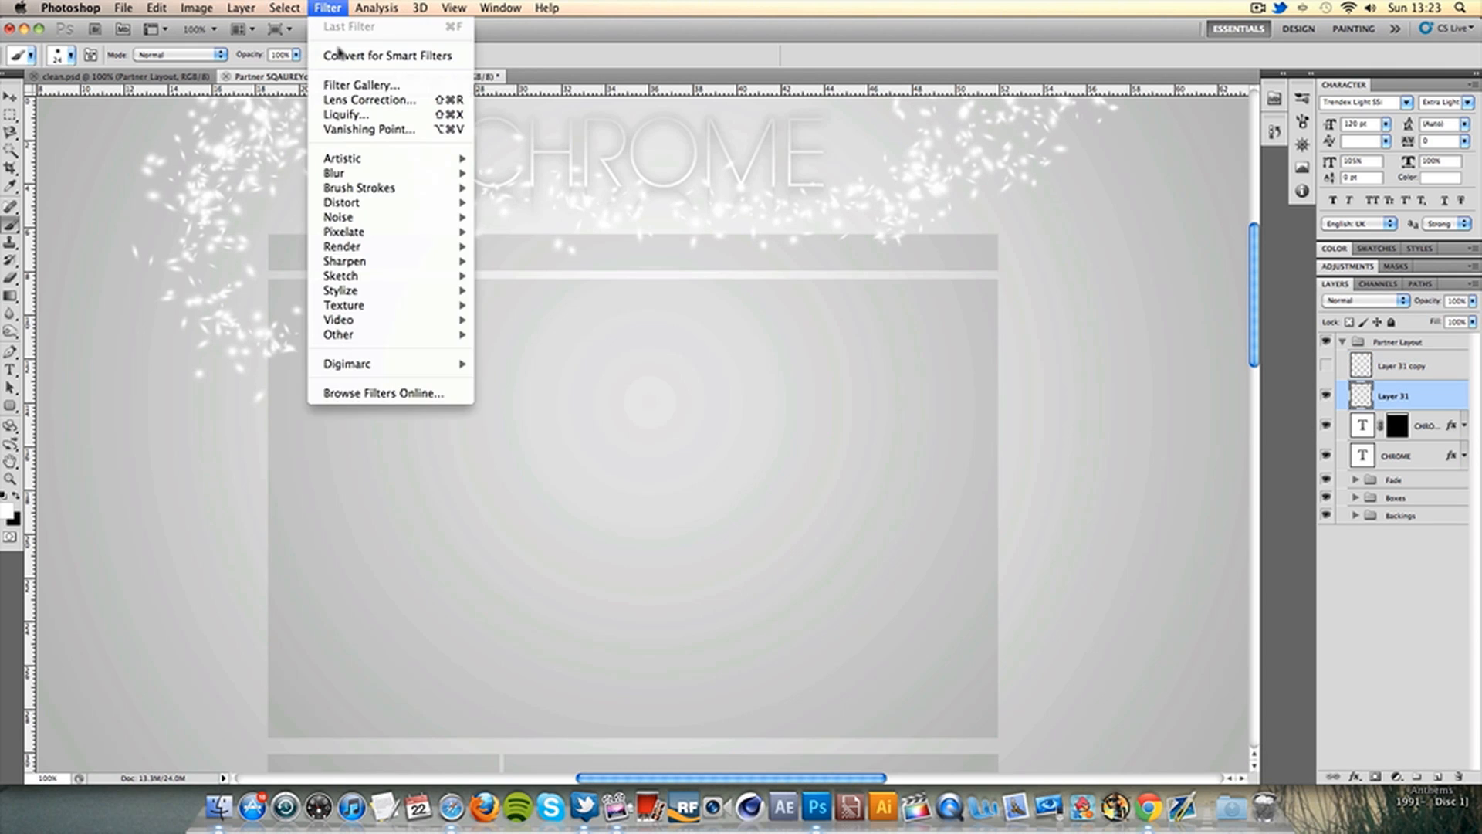
{"action": "mouse_move", "coordinate": [368, 175]}
{"action": "left_click", "coordinate": [502, 232]}
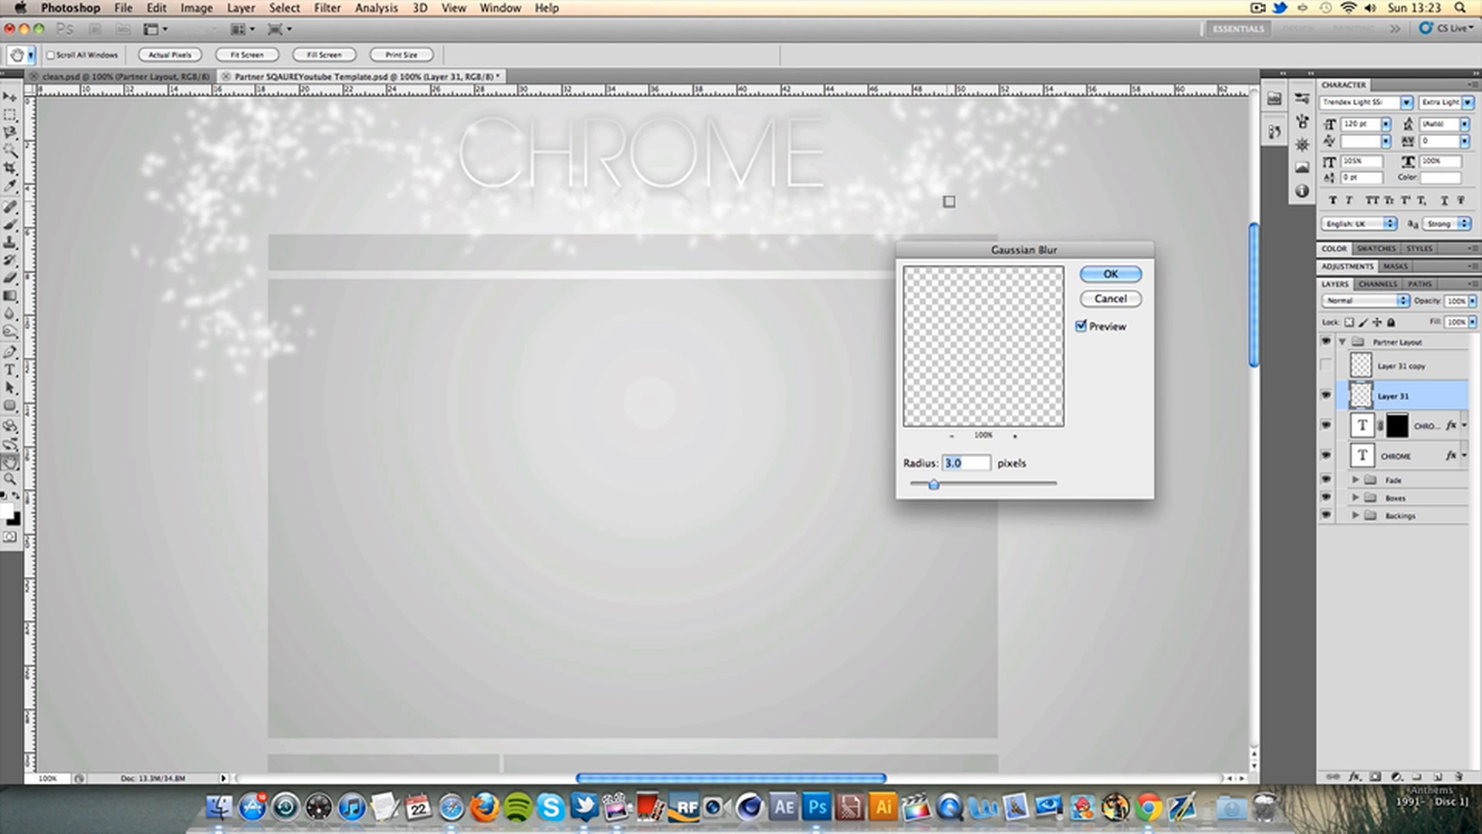
{"action": "left_click", "coordinate": [1099, 274]}
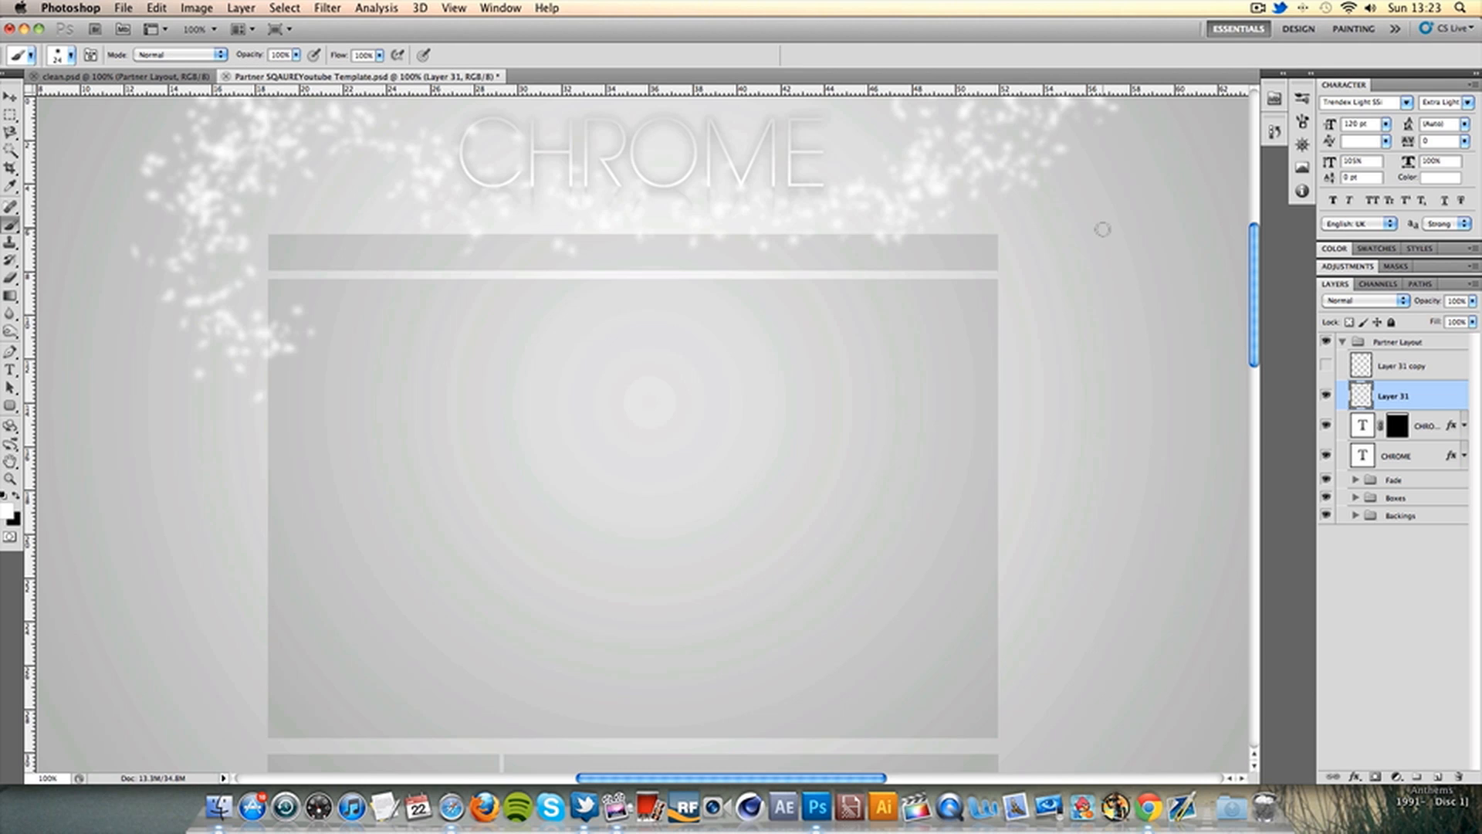
Show the sharp particle copy above the blurred layer again and make it the active layer
{"action": "scroll", "coordinate": [554, 368], "scroll_direction": "up", "scroll_amount": 5}
{"action": "scroll", "coordinate": [555, 368], "scroll_direction": "down", "scroll_amount": 1}
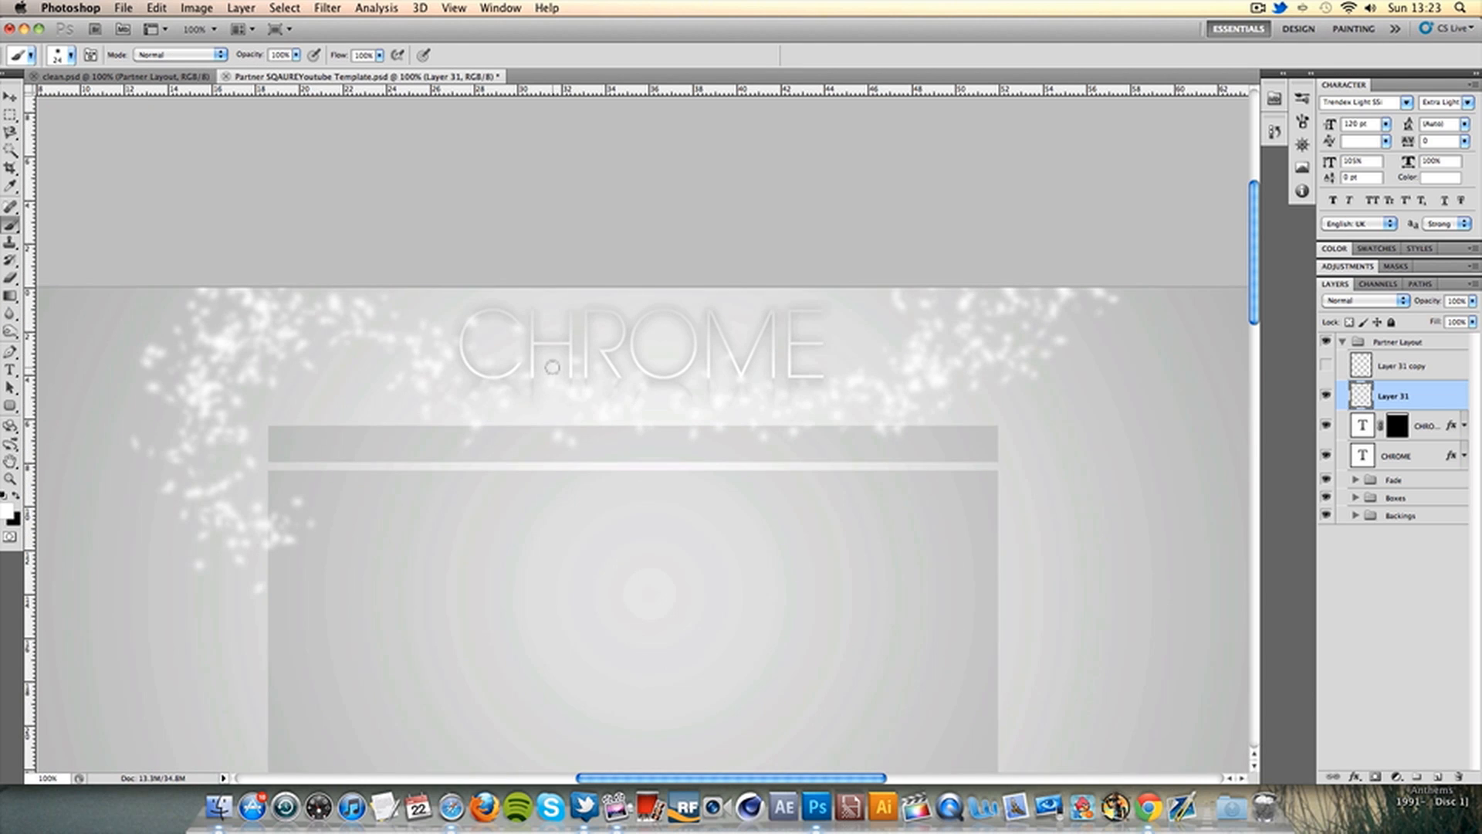
{"action": "left_click", "coordinate": [1325, 366]}
{"action": "left_click", "coordinate": [1406, 369]}
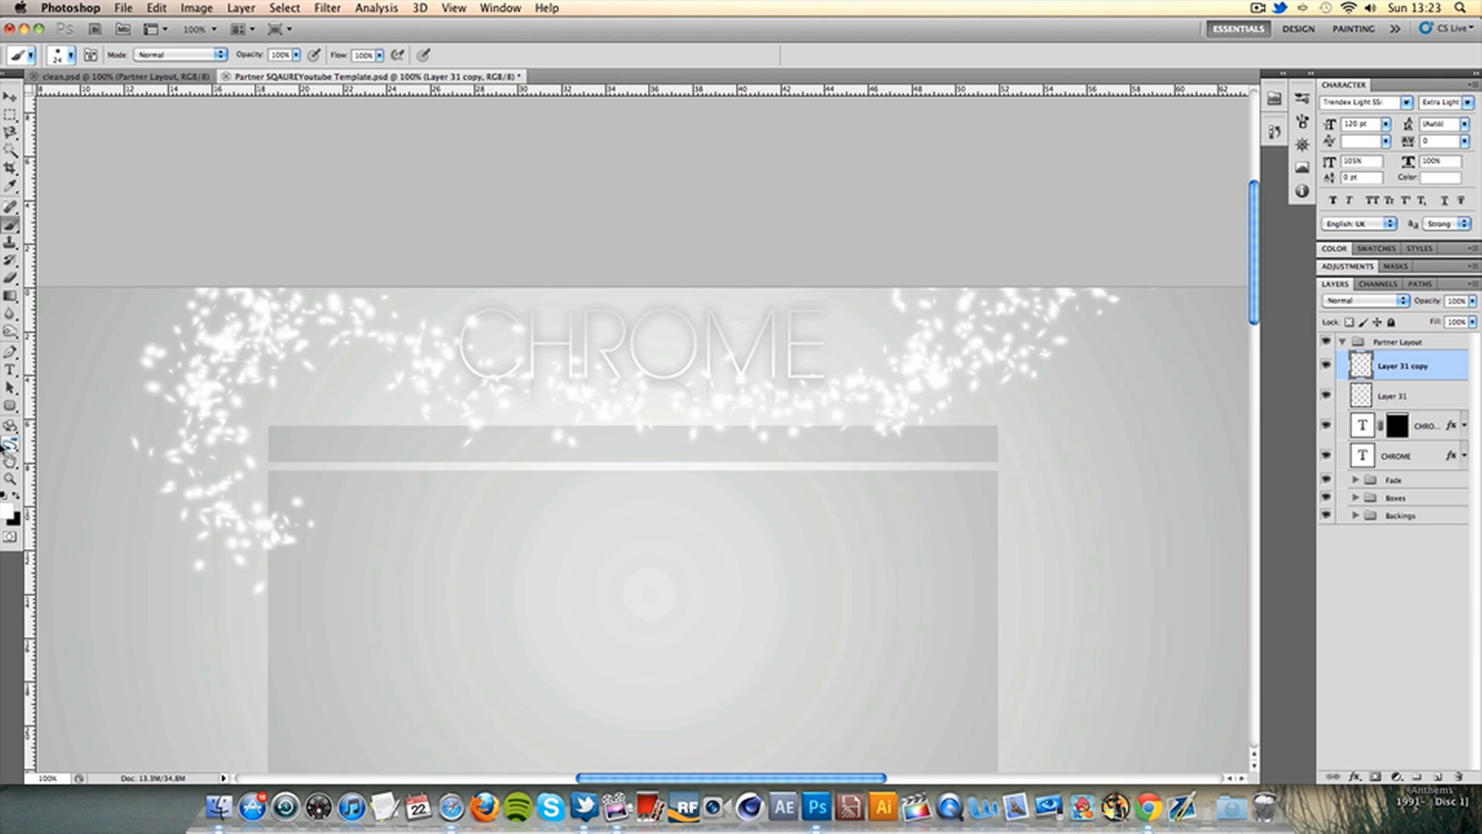
Partly erase the sharp particles on Layer 31 copy using a soft 199 px Eraser with 0% hardness
{"action": "left_click", "coordinate": [11, 278]}
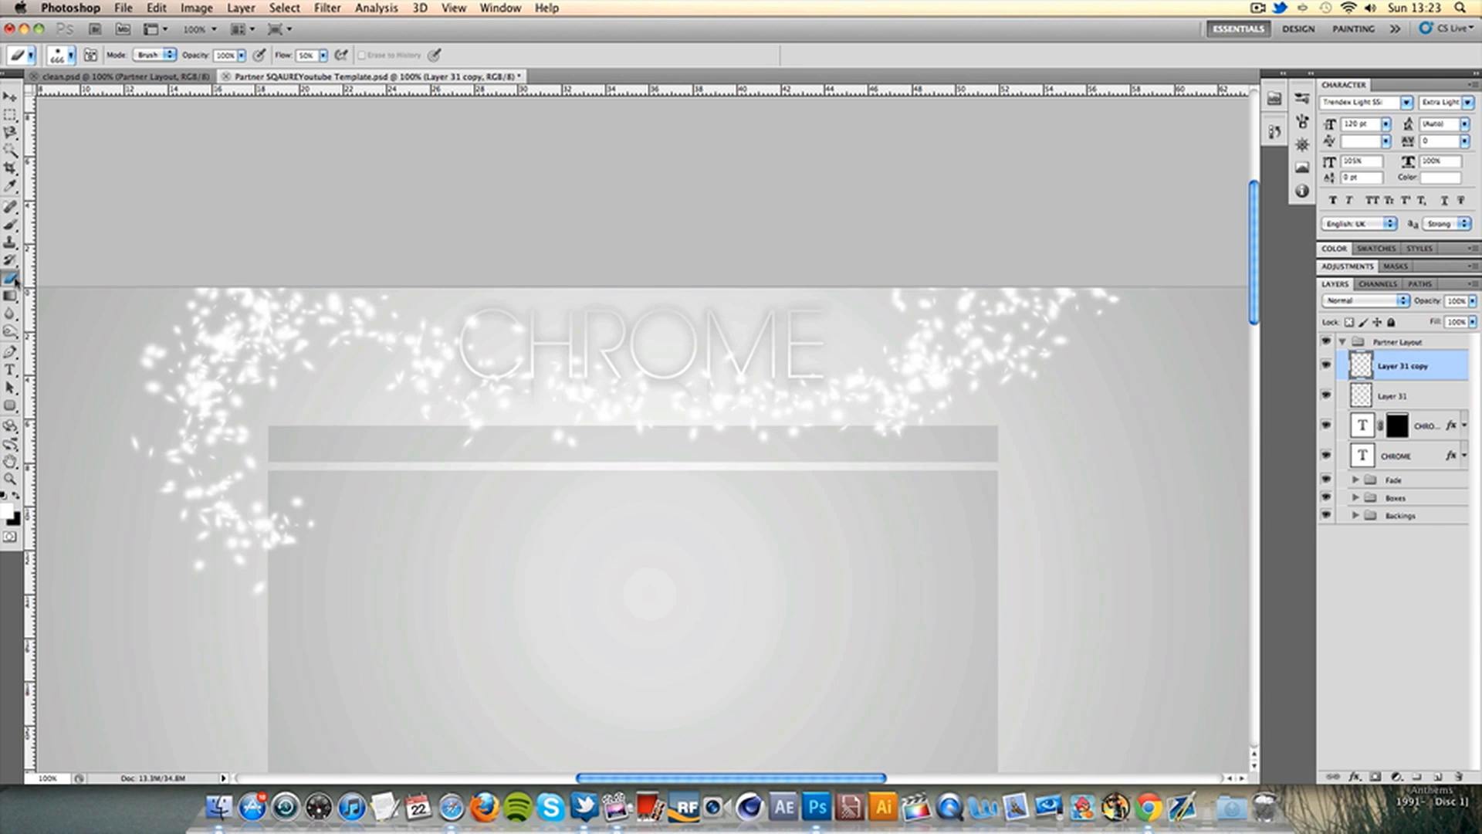
{"action": "left_click", "coordinate": [69, 60]}
{"action": "left_click_drag", "start_coordinate": [147, 98], "coordinate": [115, 98]}
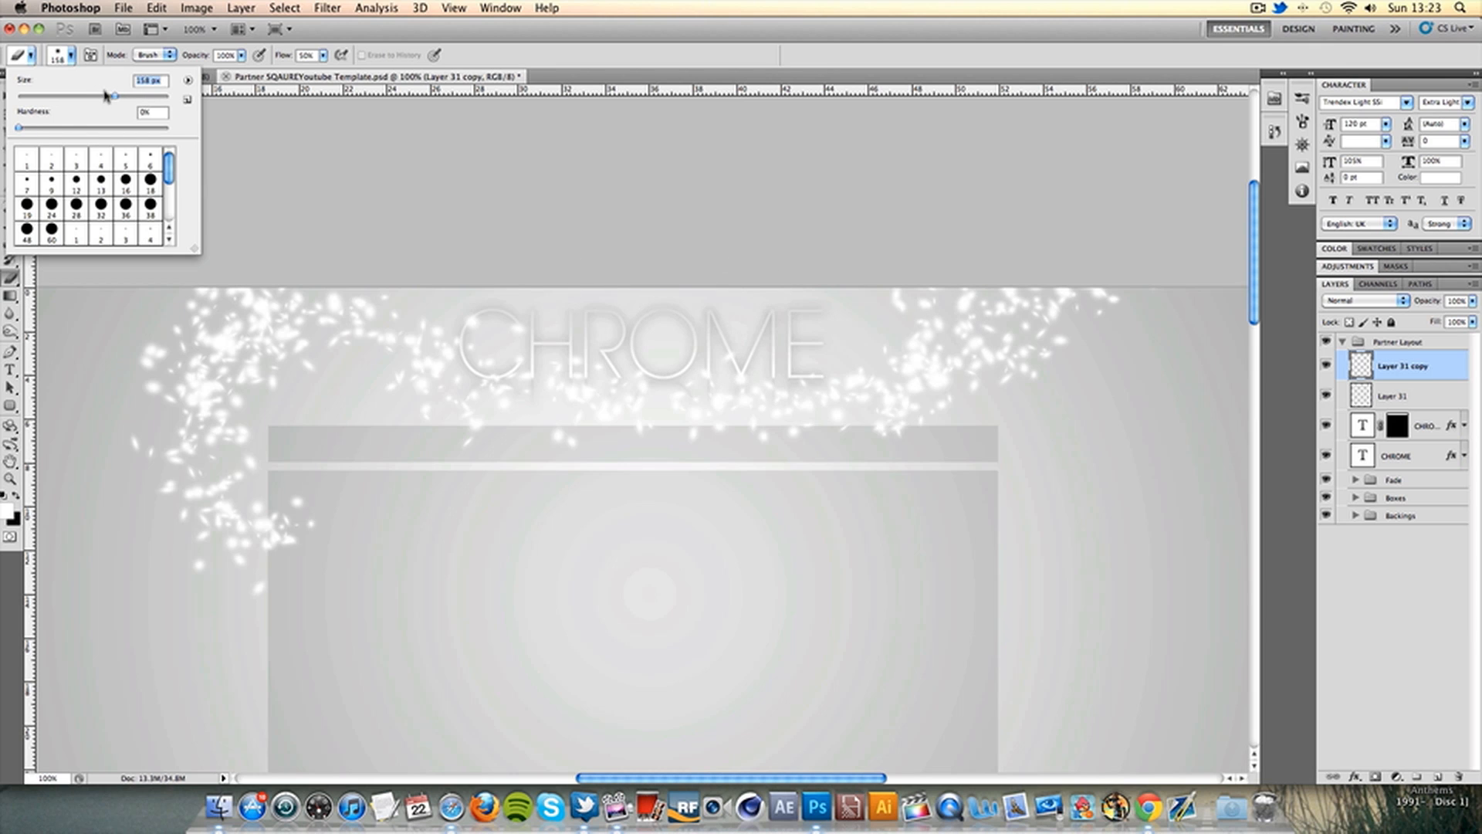
{"action": "left_click_drag", "start_coordinate": [130, 98], "coordinate": [131, 99]}
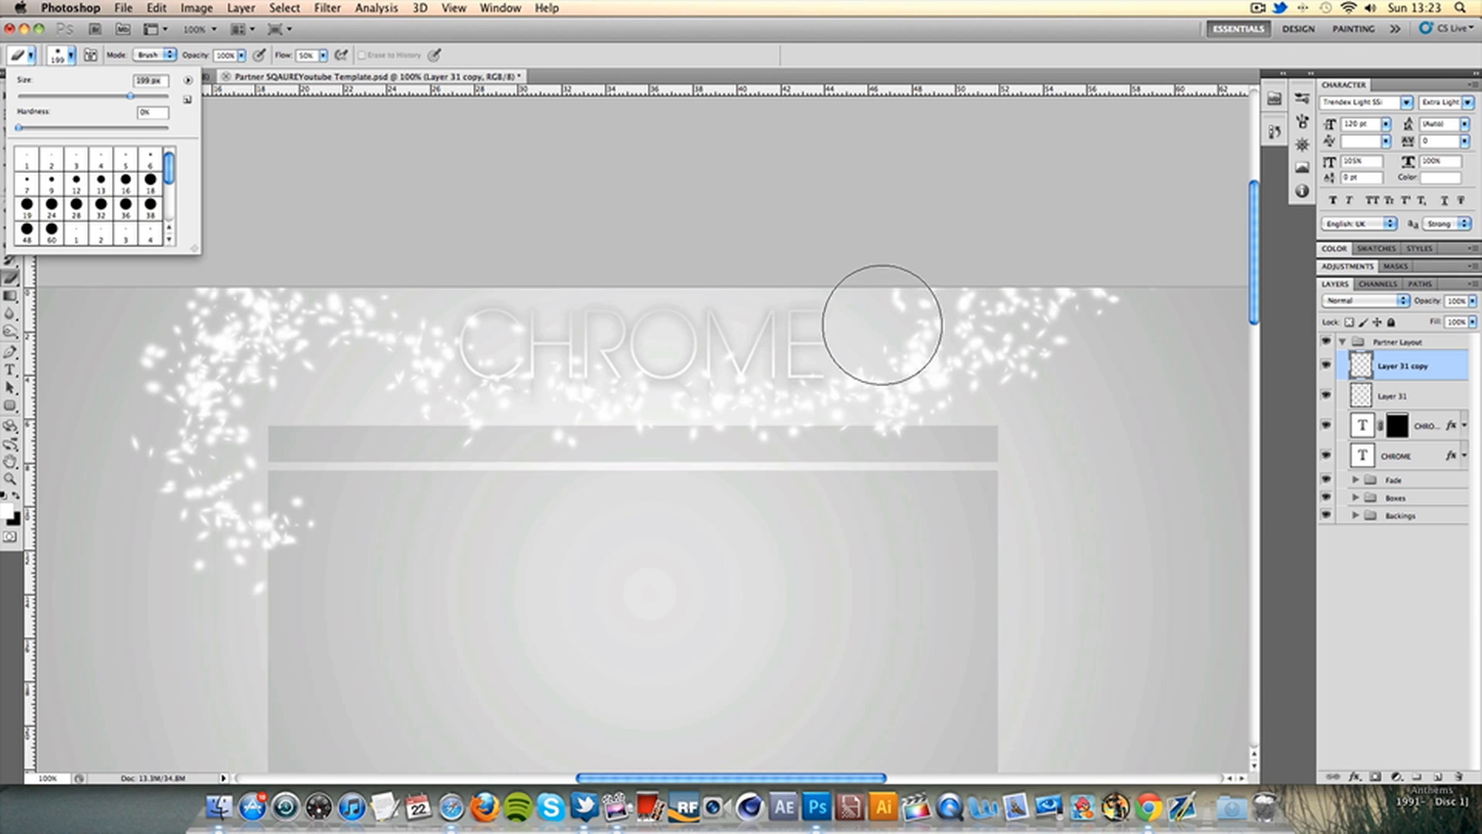
{"action": "left_click", "coordinate": [615, 213]}
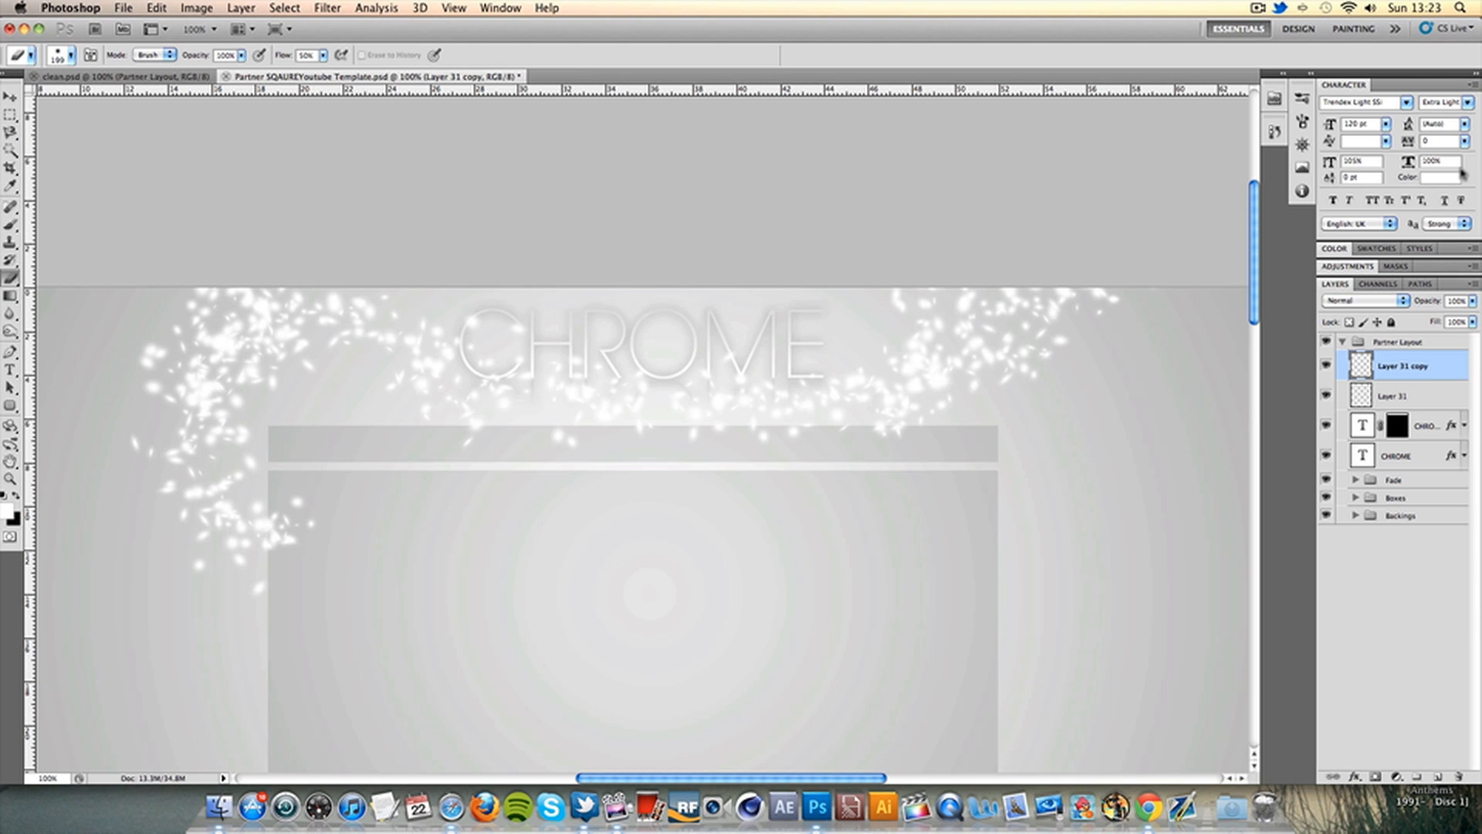
{"action": "left_click", "coordinate": [1399, 398]}
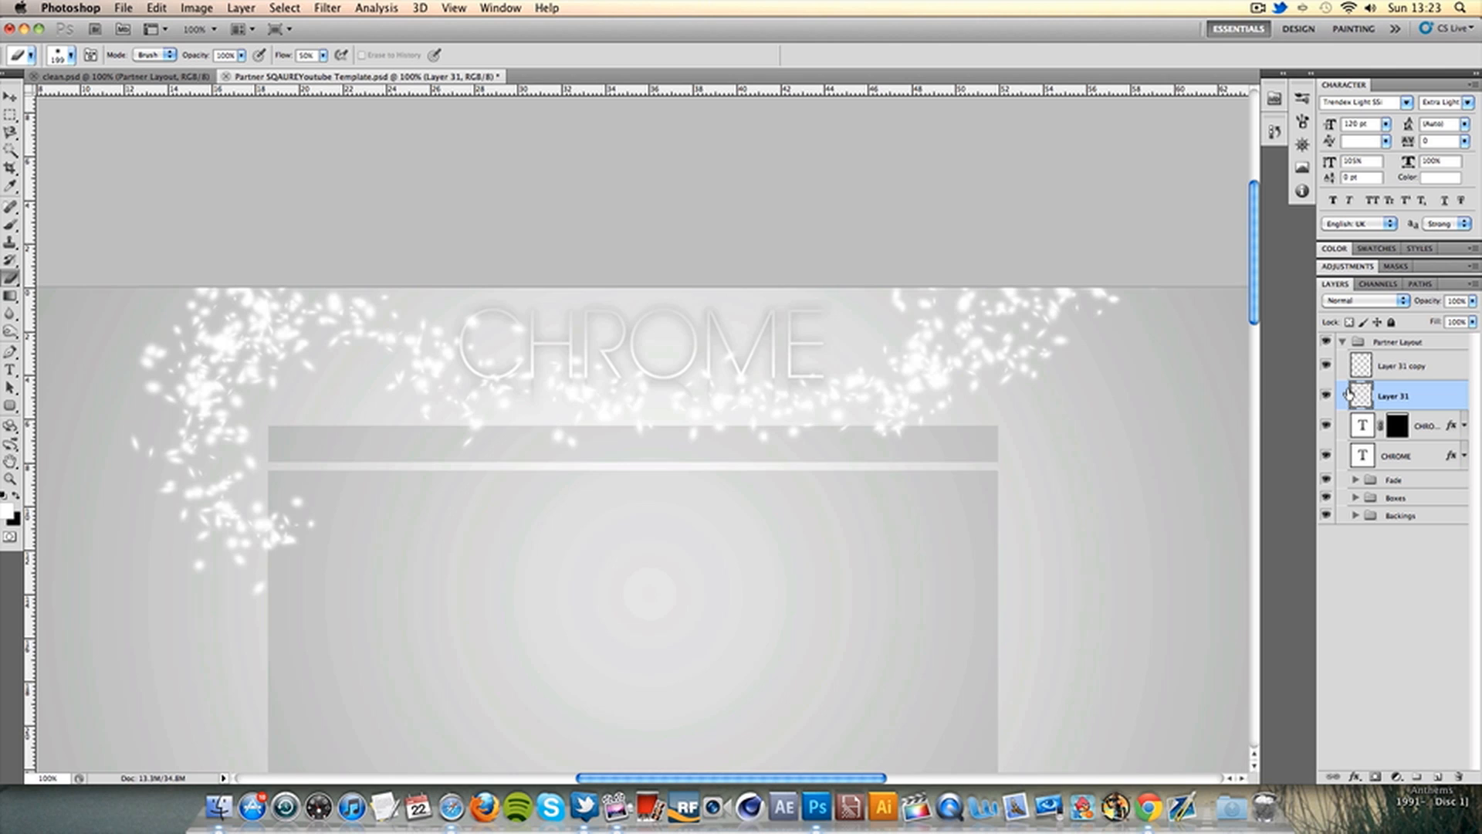
{"action": "left_click", "coordinate": [1414, 368]}
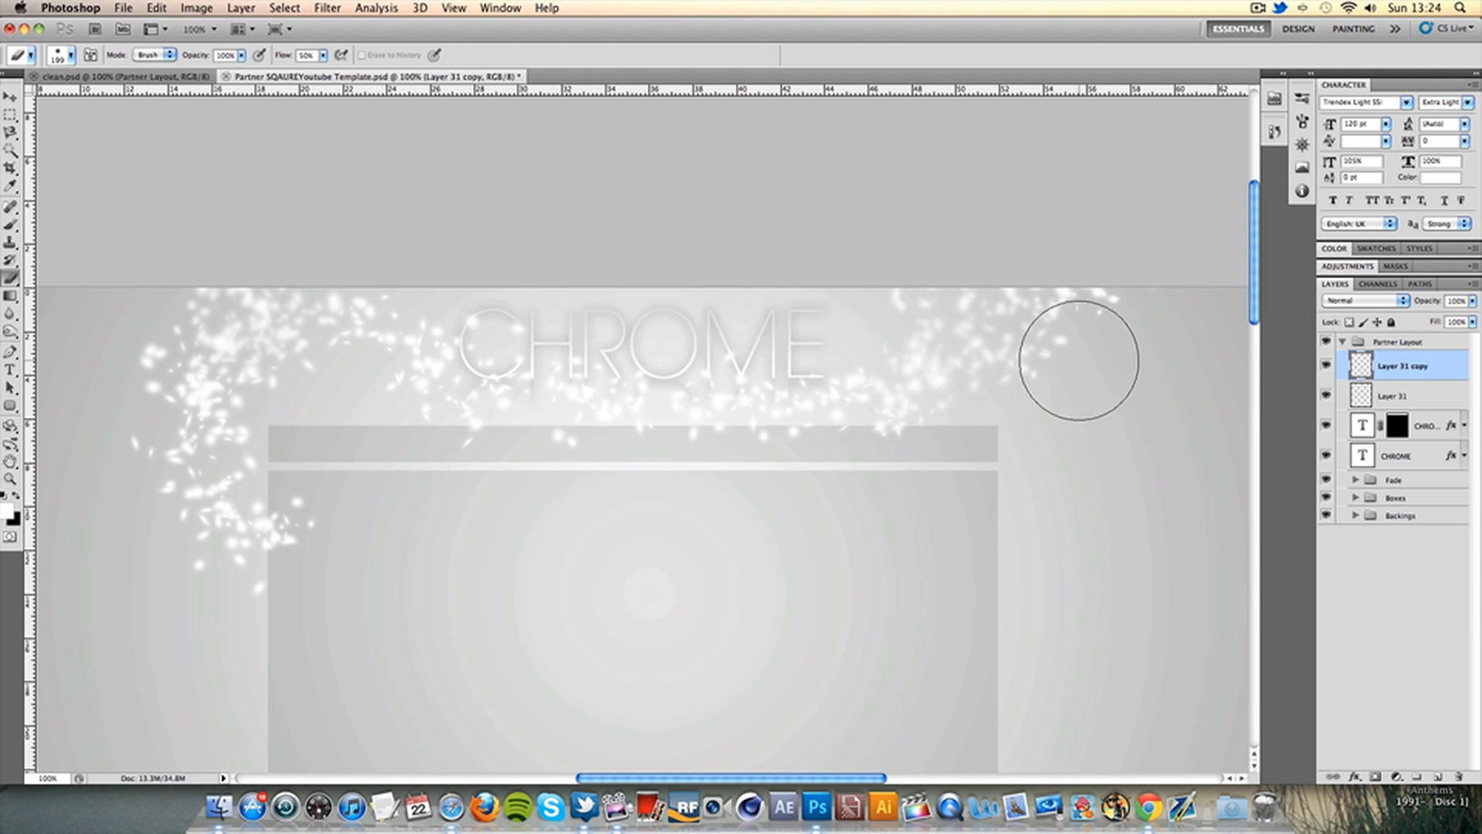
Draw a small white rounded square with 15 px corner radius on a new layer beside the end of the CHROME title
{"action": "left_click", "coordinate": [1437, 776]}
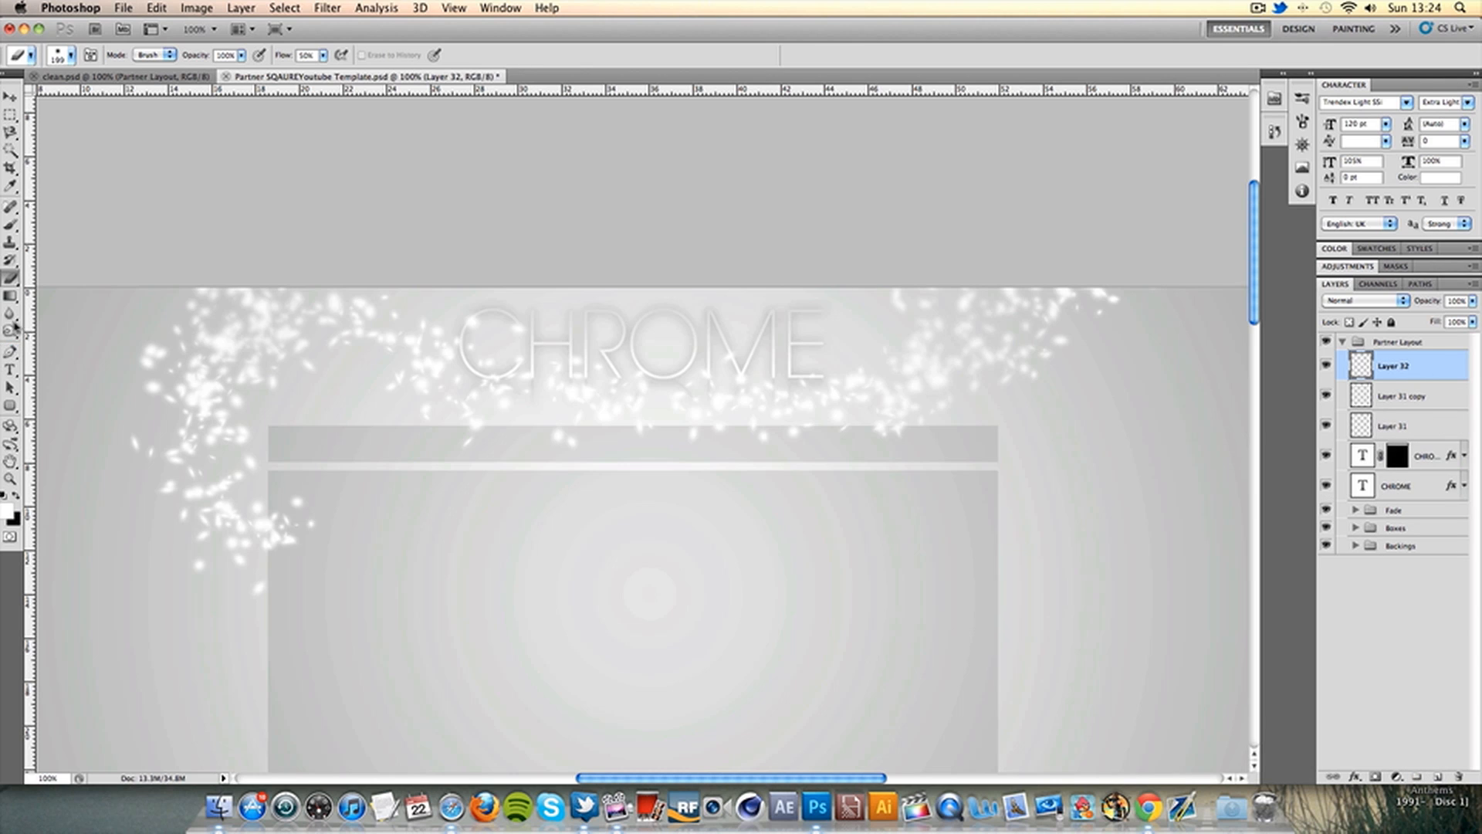
{"action": "left_click", "coordinate": [12, 408]}
{"action": "left_click_drag", "start_coordinate": [16, 410], "coordinate": [88, 423]}
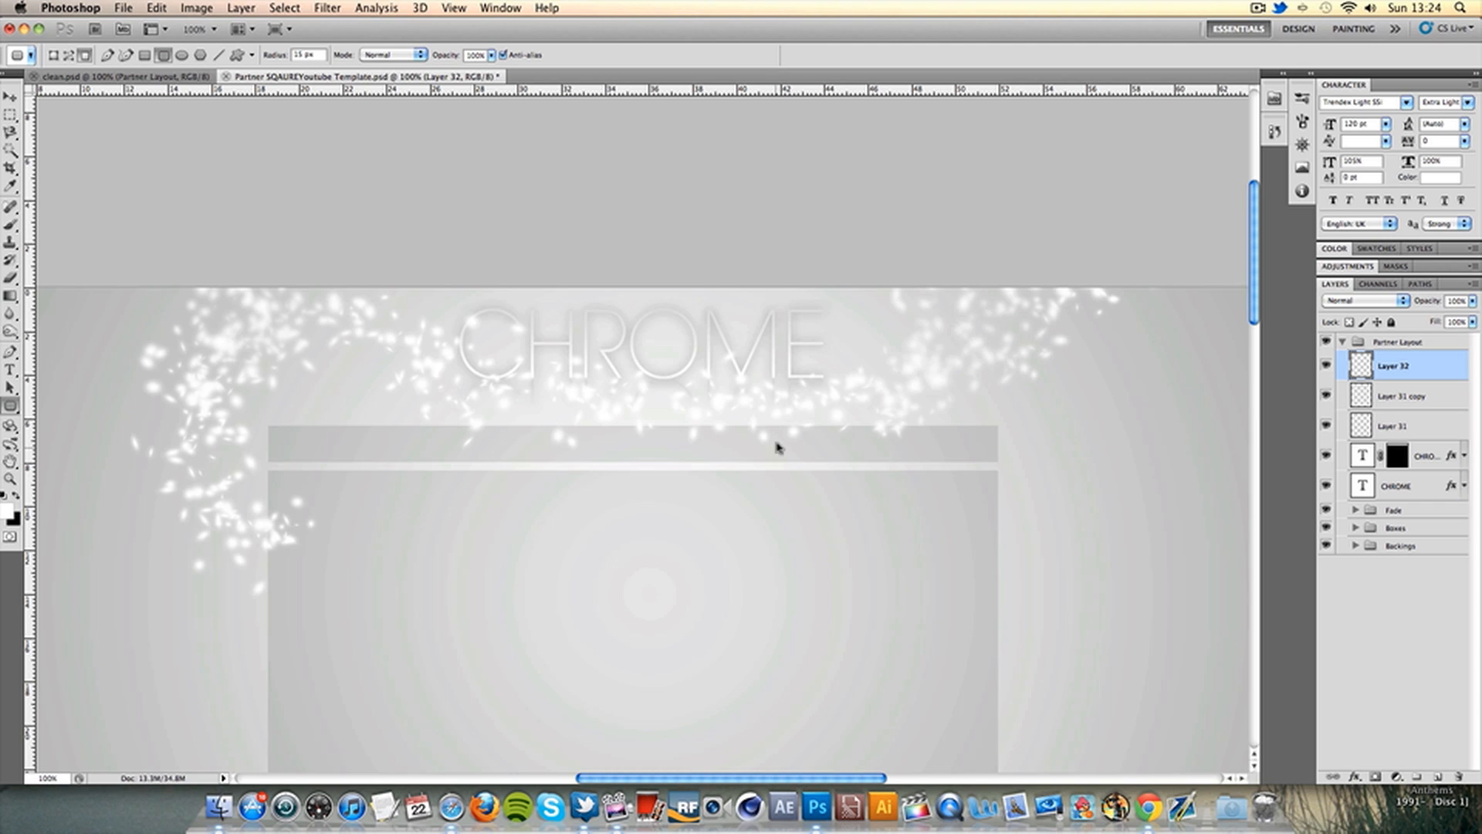
{"action": "mouse_move", "coordinate": [894, 346]}
{"action": "left_mouse_down"}
{"action": "mouse_move", "coordinate": [907, 367]}
{"action": "mouse_move", "coordinate": [877, 324]}
{"action": "left_mouse_up"}
{"action": "left_click", "coordinate": [10, 97]}
Add an Outer Glow to the rounded square's layer, changing its blend mode and setting the glow colour to white (ffffff)
{"action": "double_click", "coordinate": [1441, 362]}
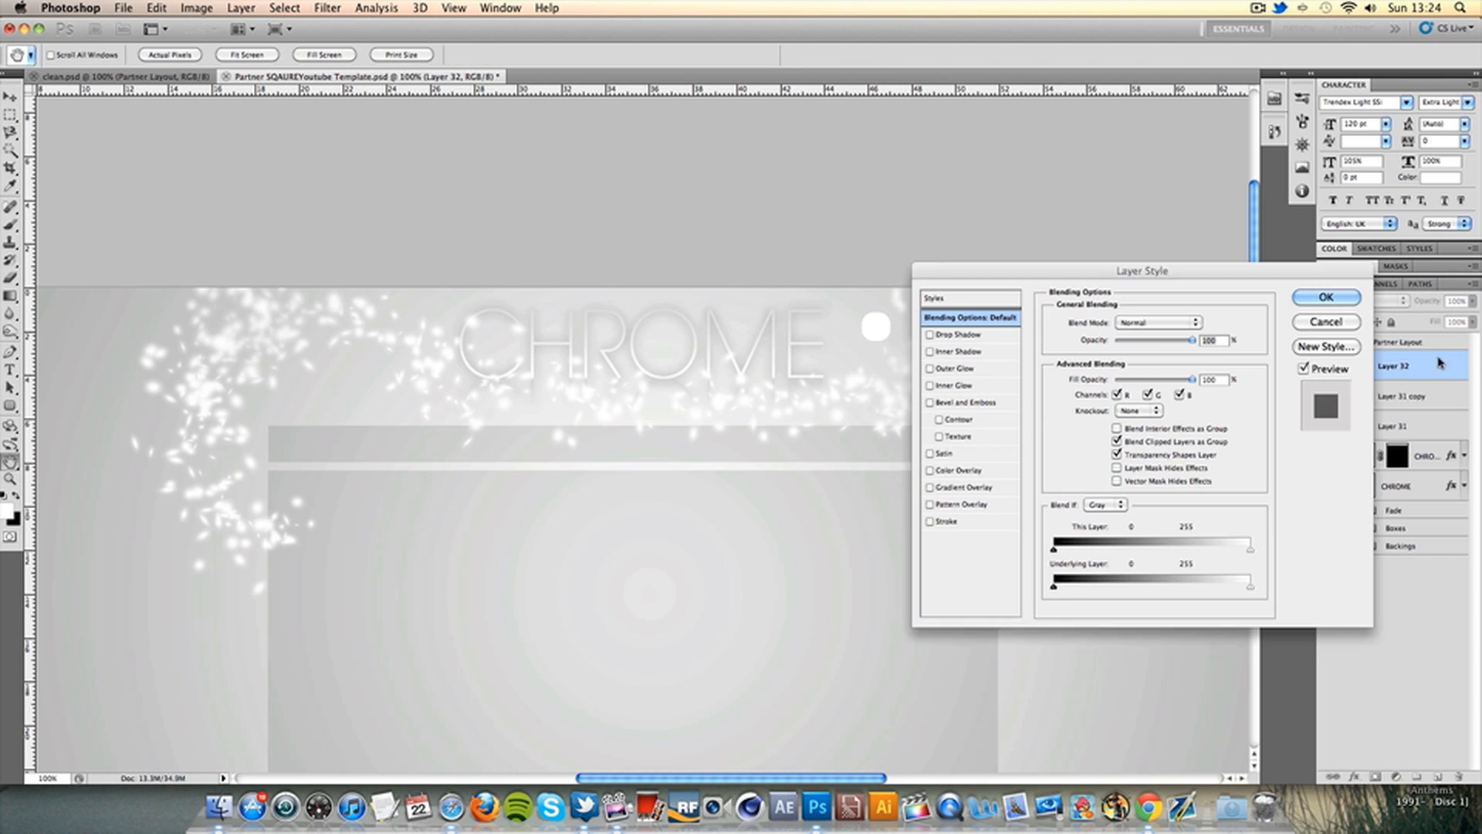
{"action": "left_click", "coordinate": [930, 368]}
{"action": "left_click", "coordinate": [958, 370]}
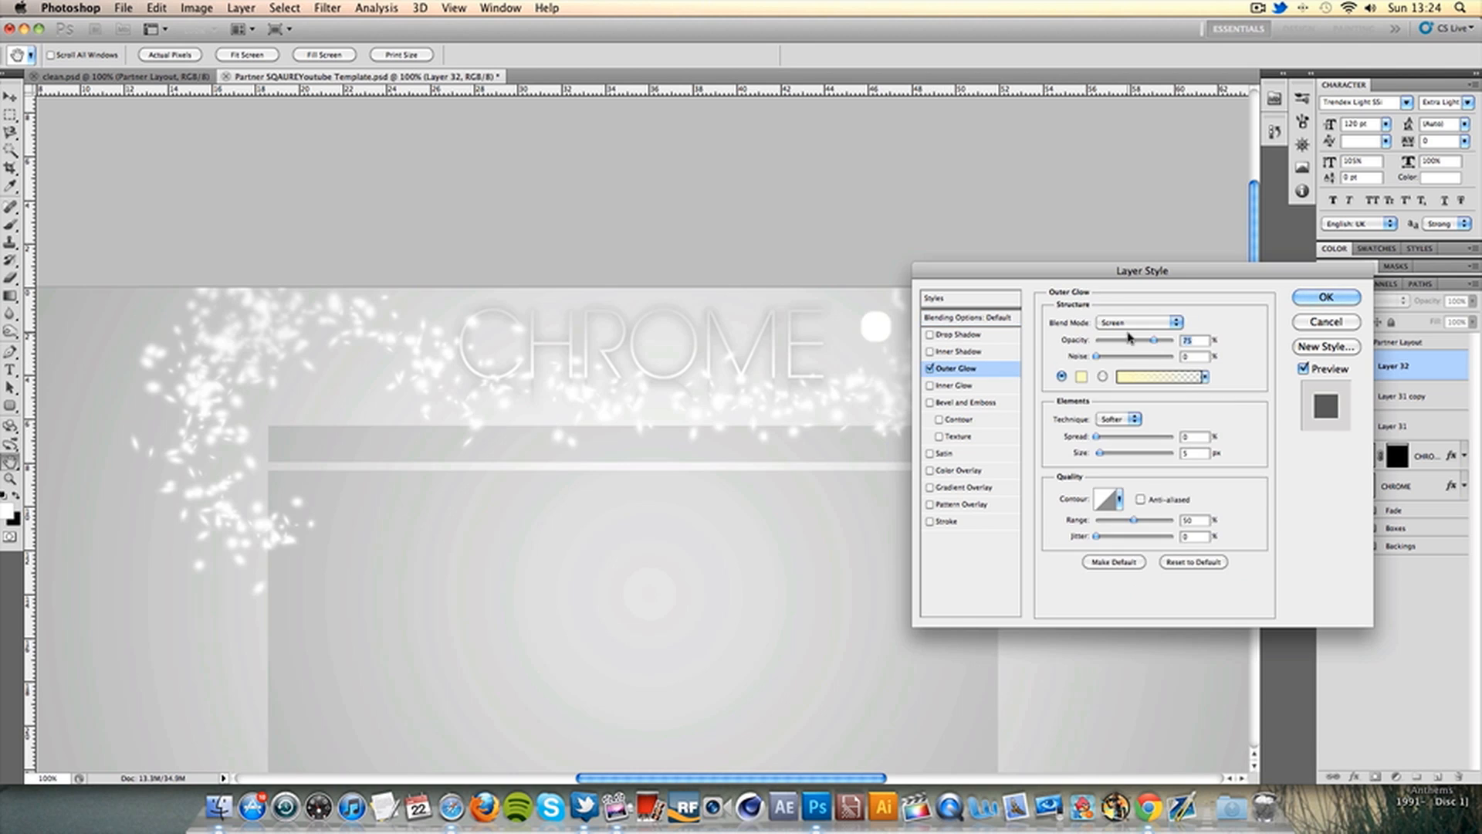
{"action": "left_click", "coordinate": [1135, 322]}
{"action": "left_click", "coordinate": [1109, 285]}
{"action": "left_click", "coordinate": [1080, 376]}
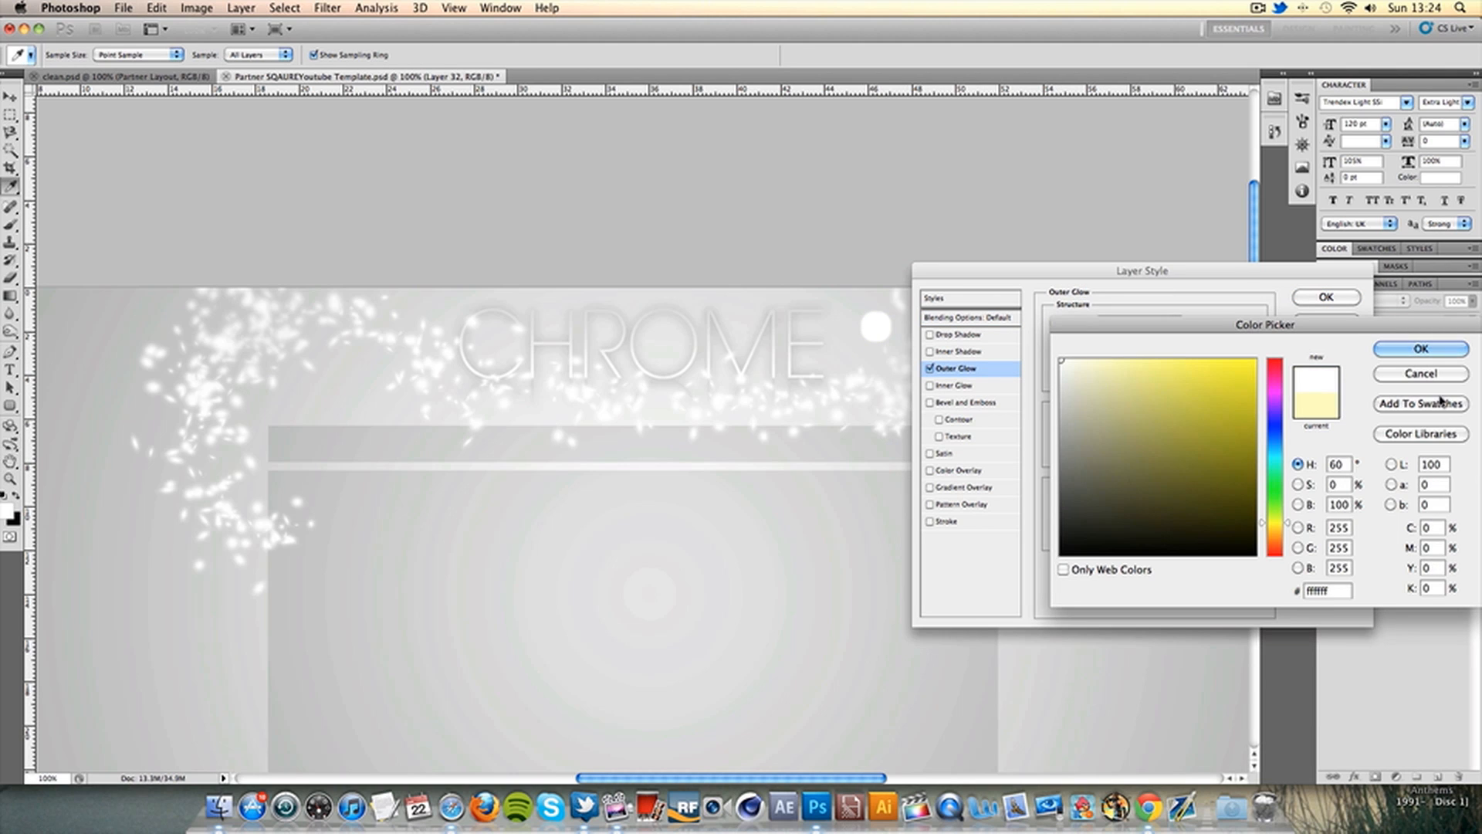
{"action": "left_click", "coordinate": [1428, 350]}
{"action": "left_click", "coordinate": [1345, 298]}
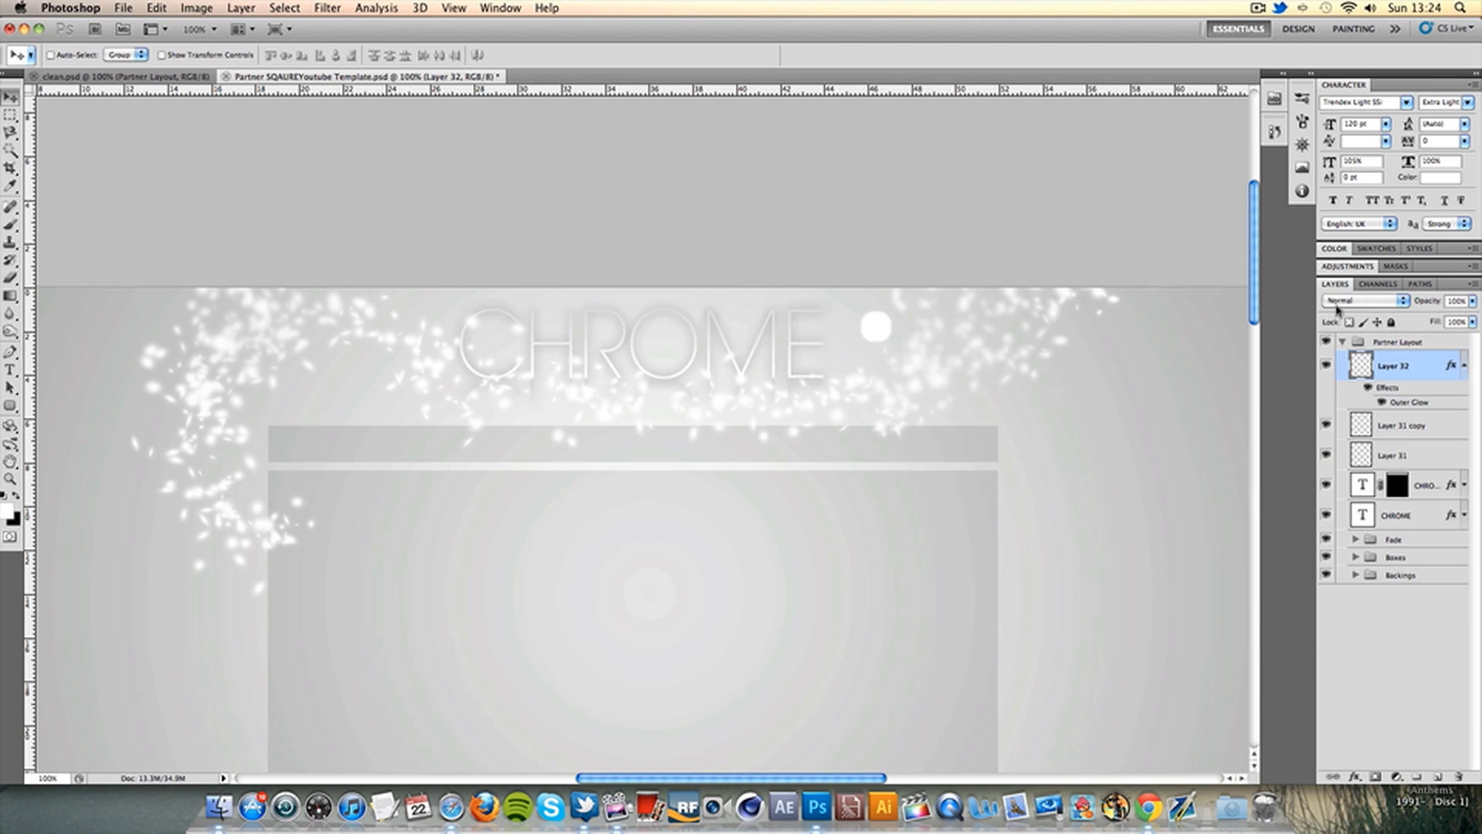
Collapse the rounded square's layer effects, duplicate the layer, and move the copy straight down below the original
{"action": "left_click", "coordinate": [1462, 368]}
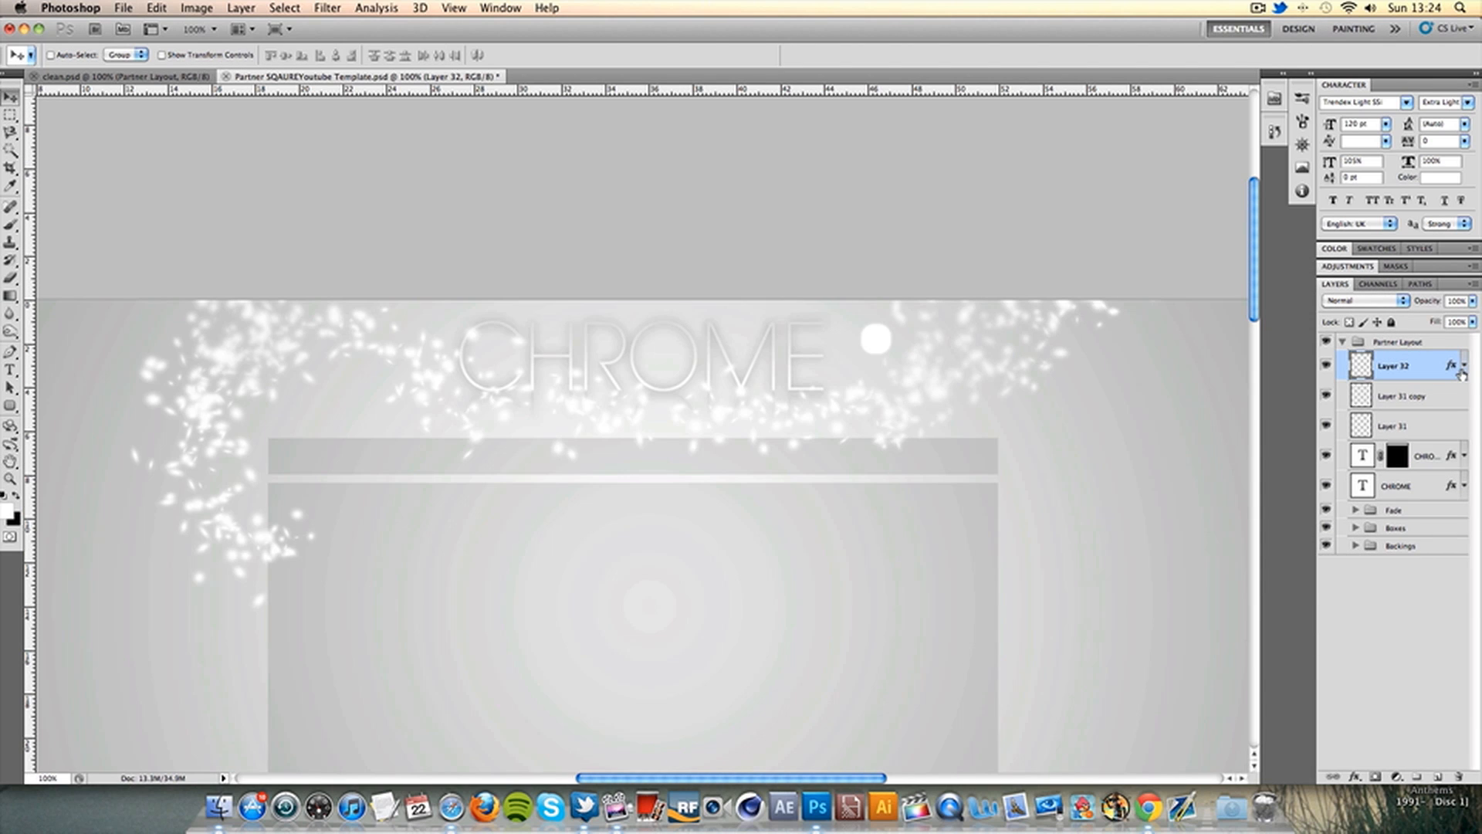
{"action": "key", "text": "ctrl+j"}
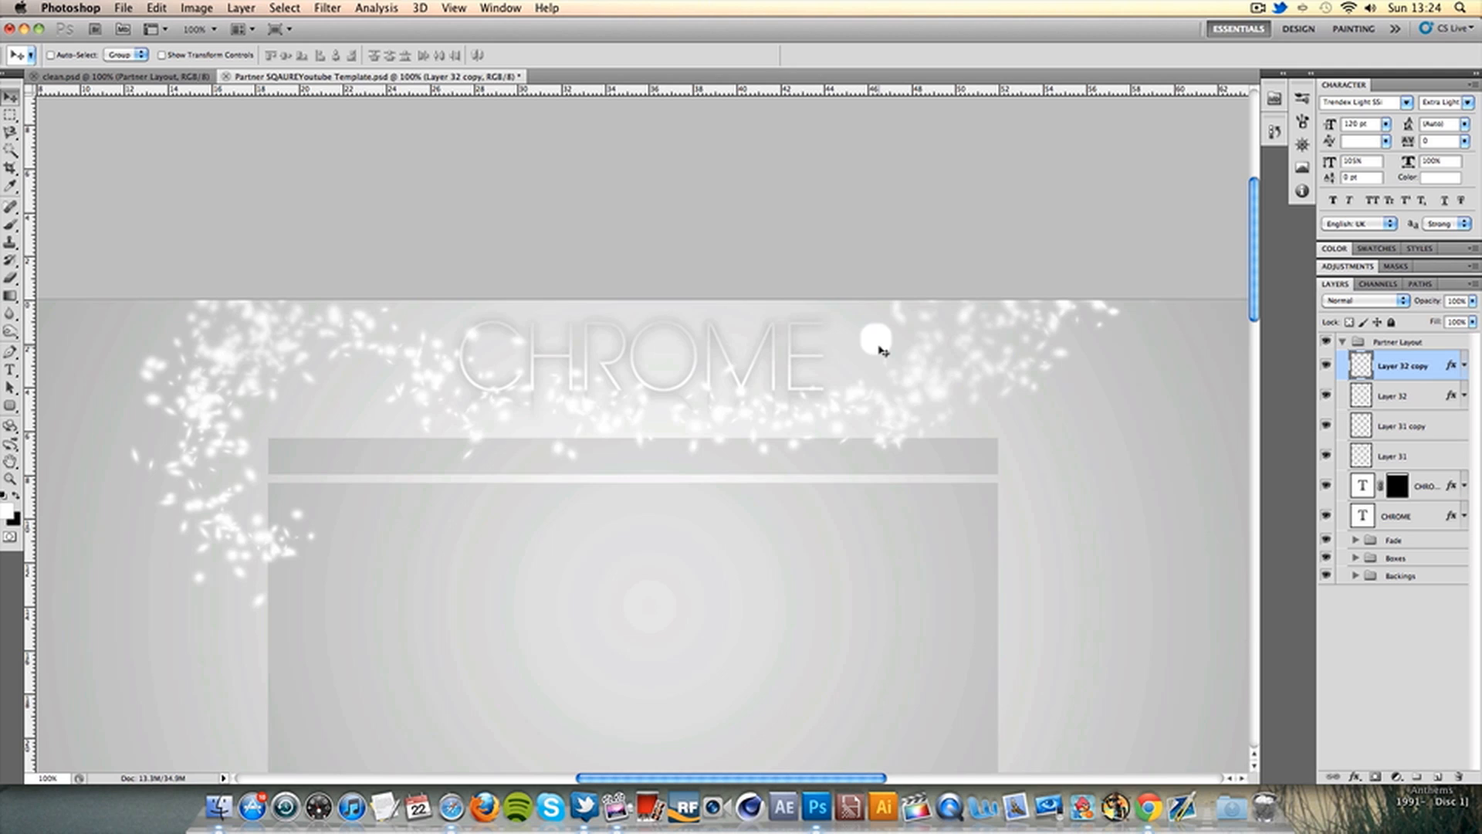
{"action": "left_click_drag", "start_coordinate": [882, 351], "coordinate": [881, 390]}
Switch to Safari and look at the Twitter t and Facebook f logo images opened from Google Images
{"action": "left_click", "coordinate": [456, 811]}
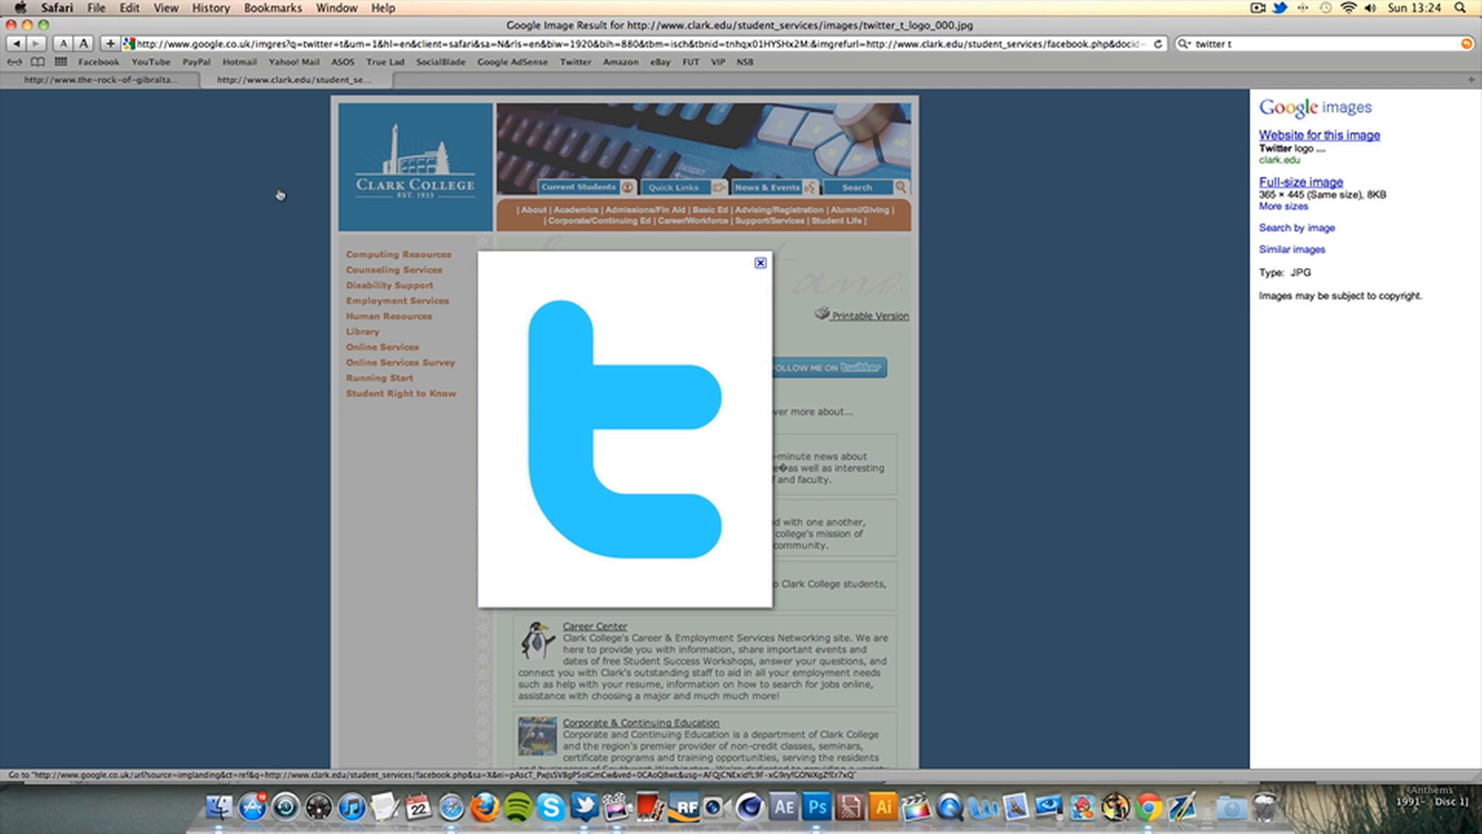
{"action": "left_click", "coordinate": [157, 80]}
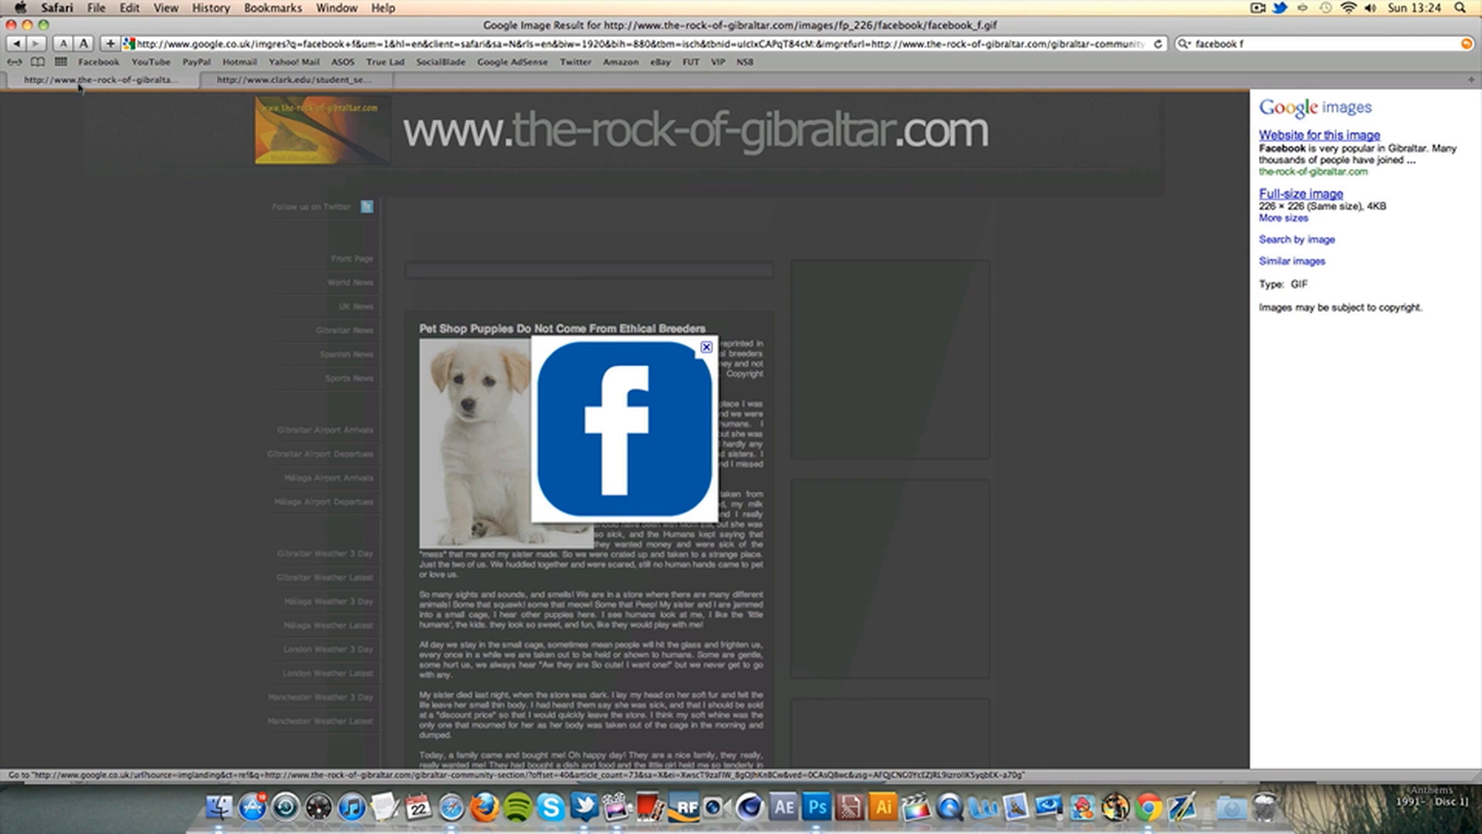
{"action": "left_click", "coordinate": [286, 84]}
{"action": "left_click", "coordinate": [63, 80]}
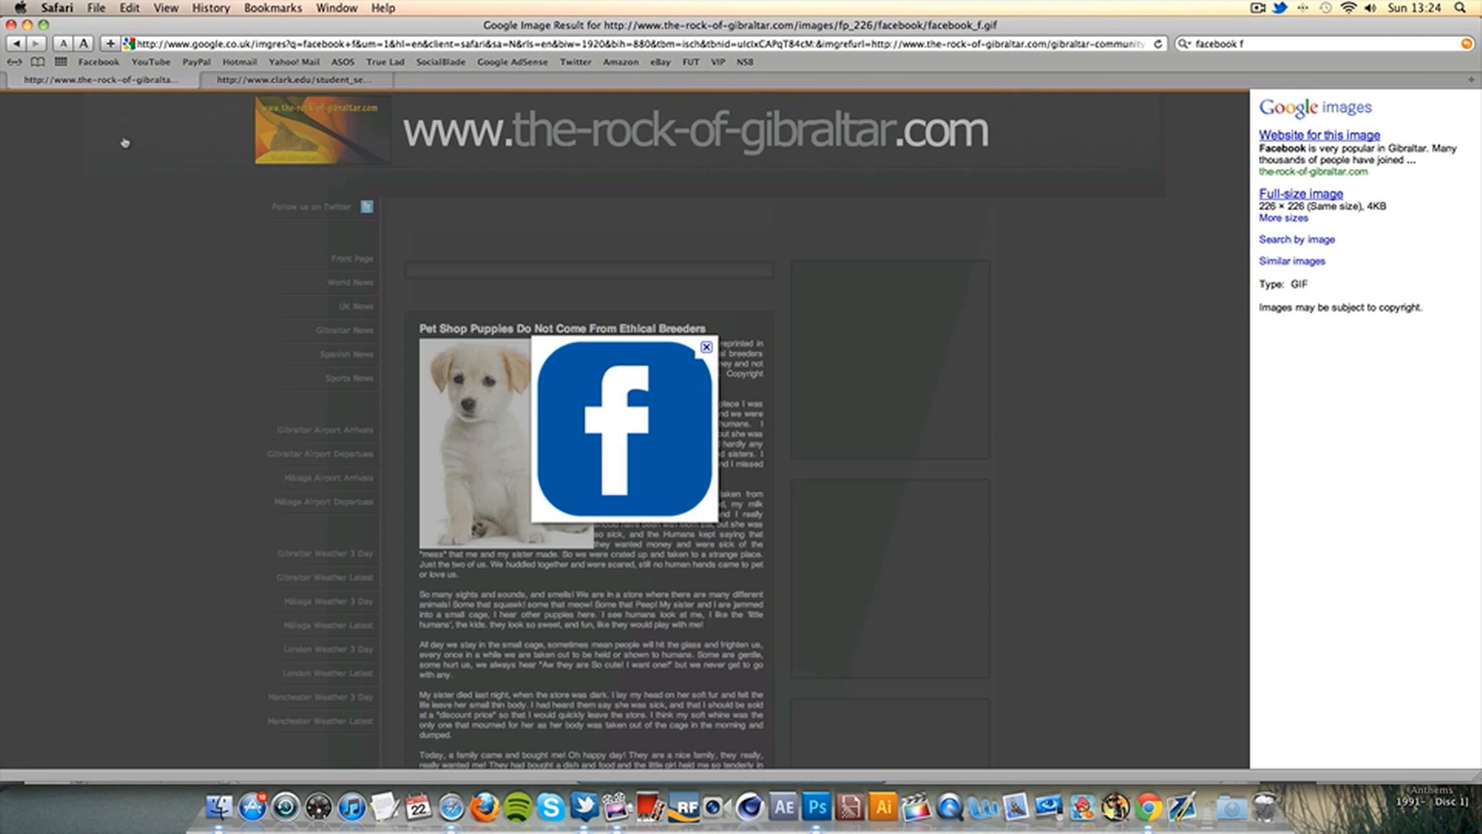
Copy the Facebook f logo image from the web page and paste it into the Partner SQAUREYoutube Template document in Photoshop
{"action": "right_click", "coordinate": [629, 387]}
{"action": "left_click", "coordinate": [703, 528]}
{"action": "left_click", "coordinate": [809, 830]}
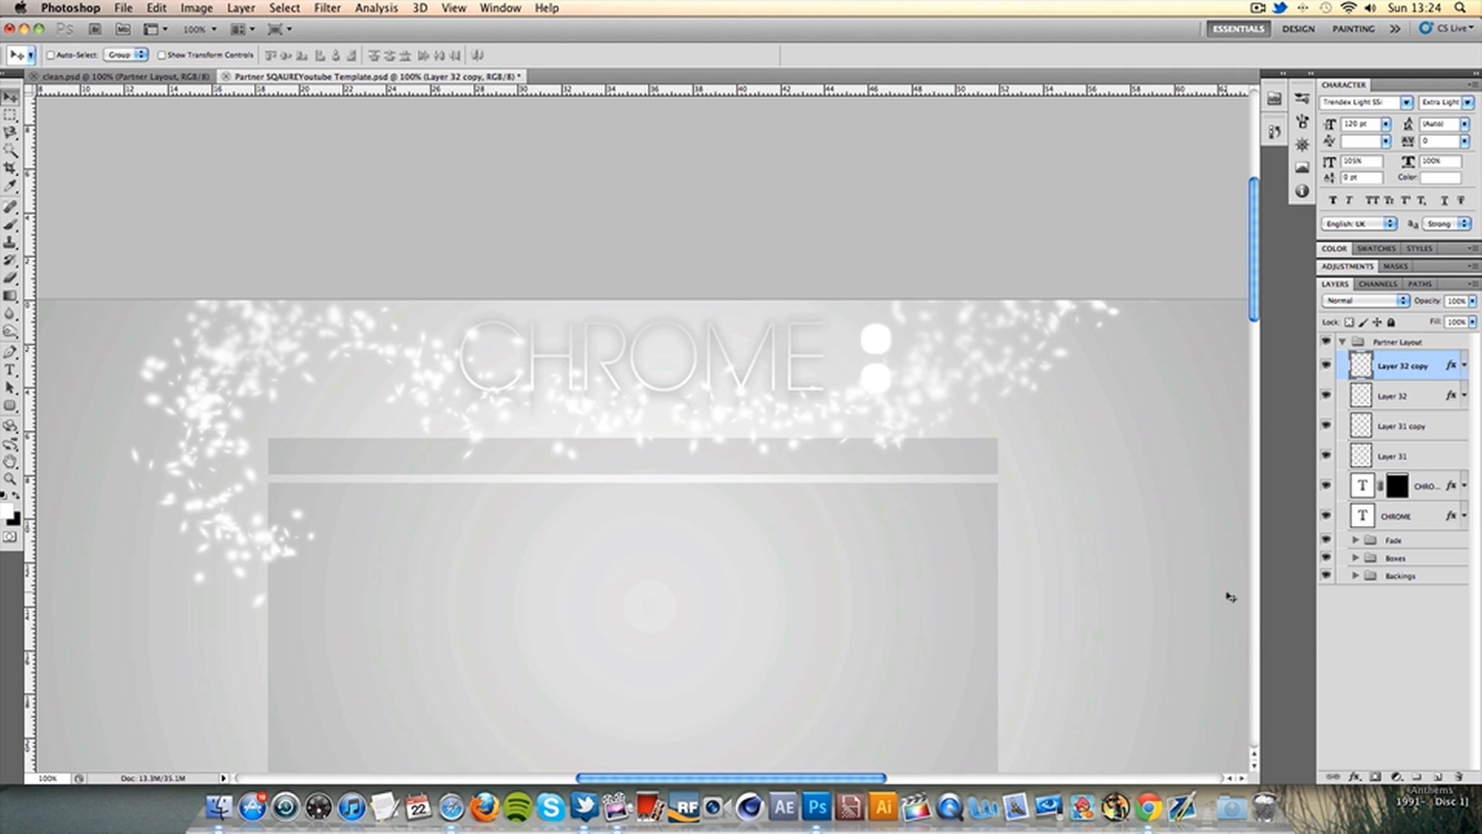
{"action": "key", "text": "super+v"}
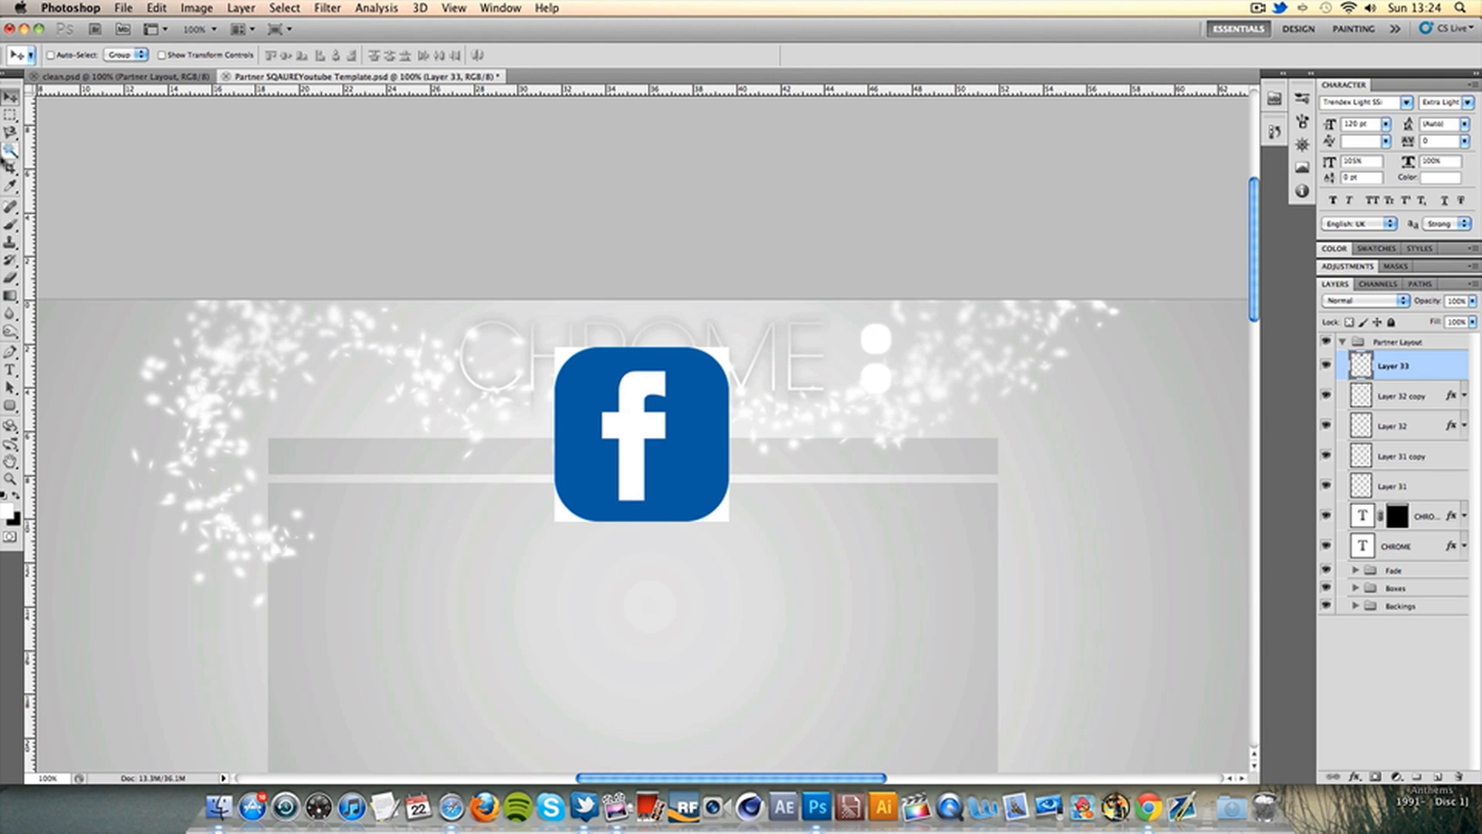
Cut out the logo's white f with the Magic Wand, delete the leftover layer, paste the f alone and move it over the rounded squares
{"action": "left_click", "coordinate": [10, 151]}
{"action": "left_click", "coordinate": [629, 433]}
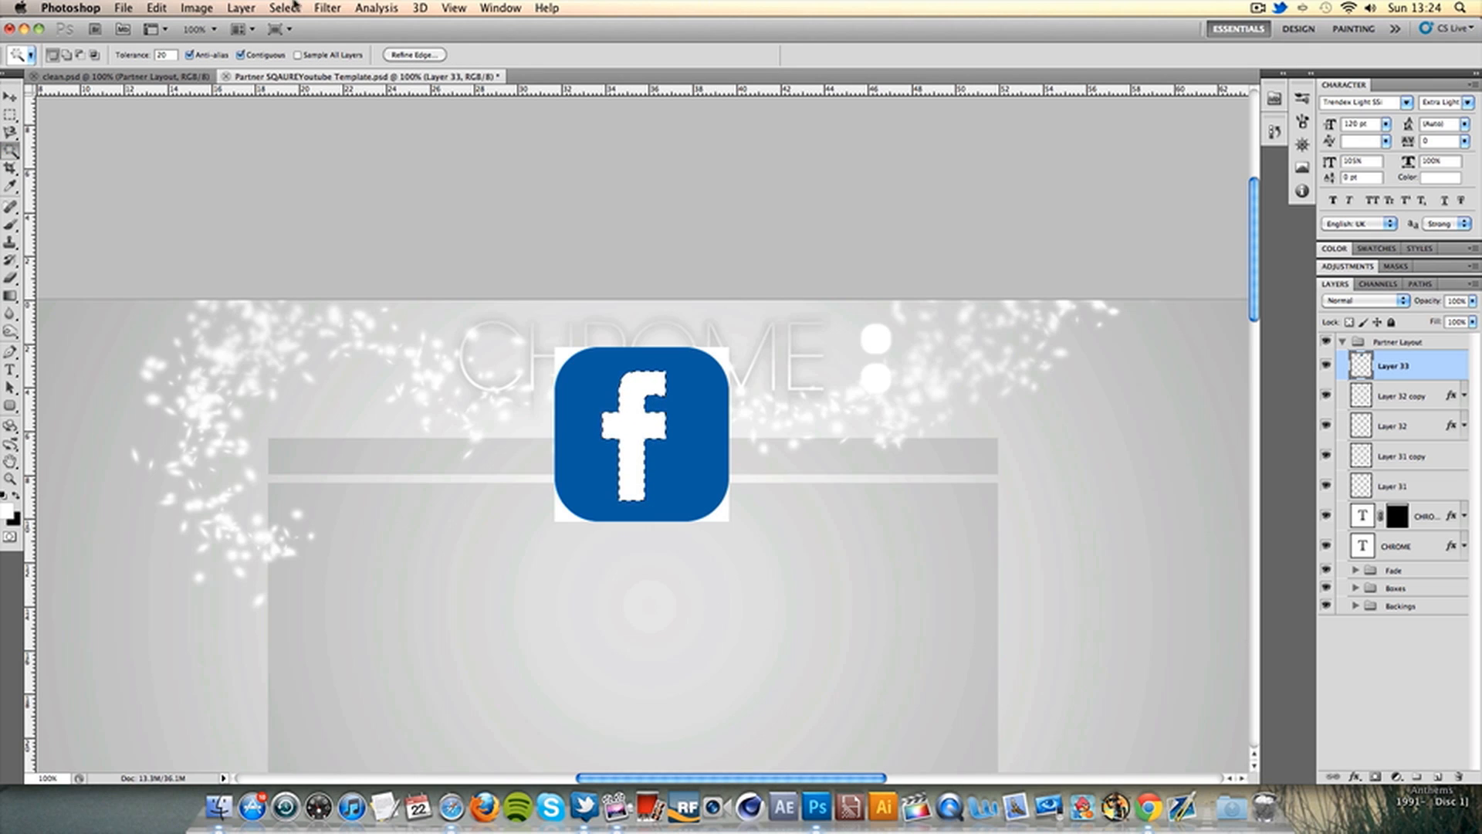
{"action": "left_click", "coordinate": [158, 9]}
{"action": "left_click", "coordinate": [211, 116]}
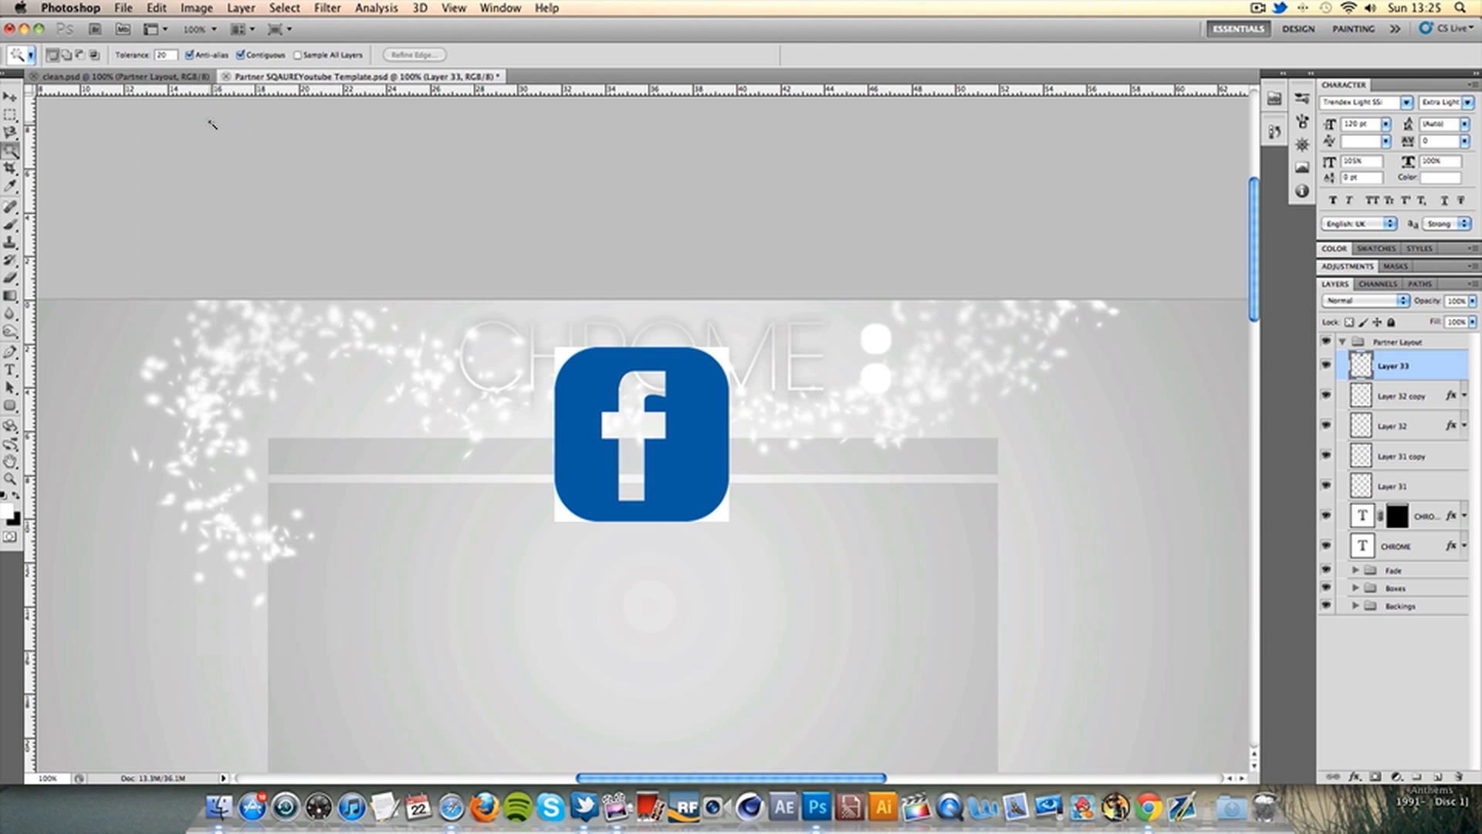
{"action": "key", "text": "Delete"}
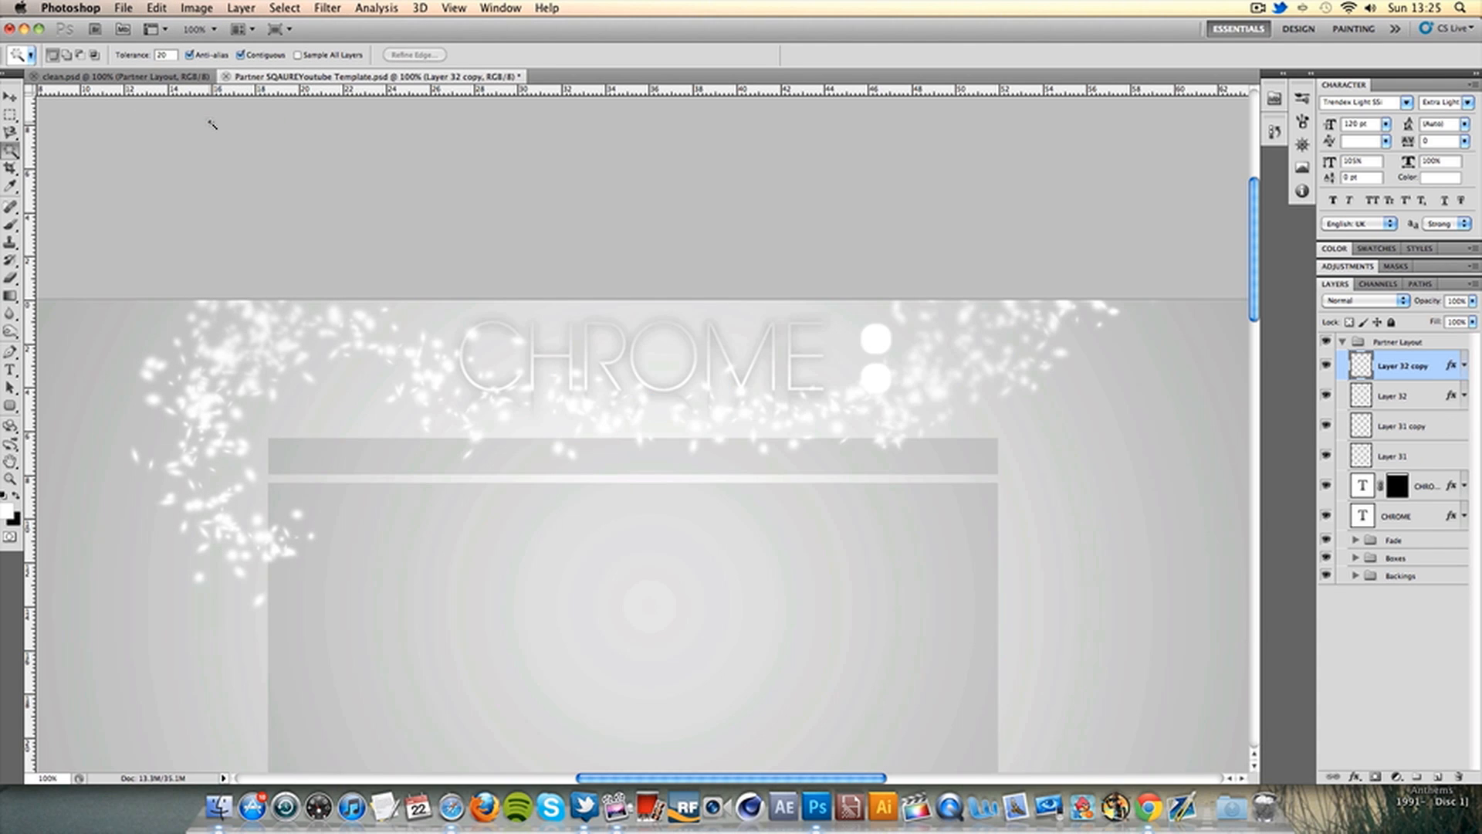
{"action": "key", "text": "super+v"}
{"action": "left_click", "coordinate": [8, 98]}
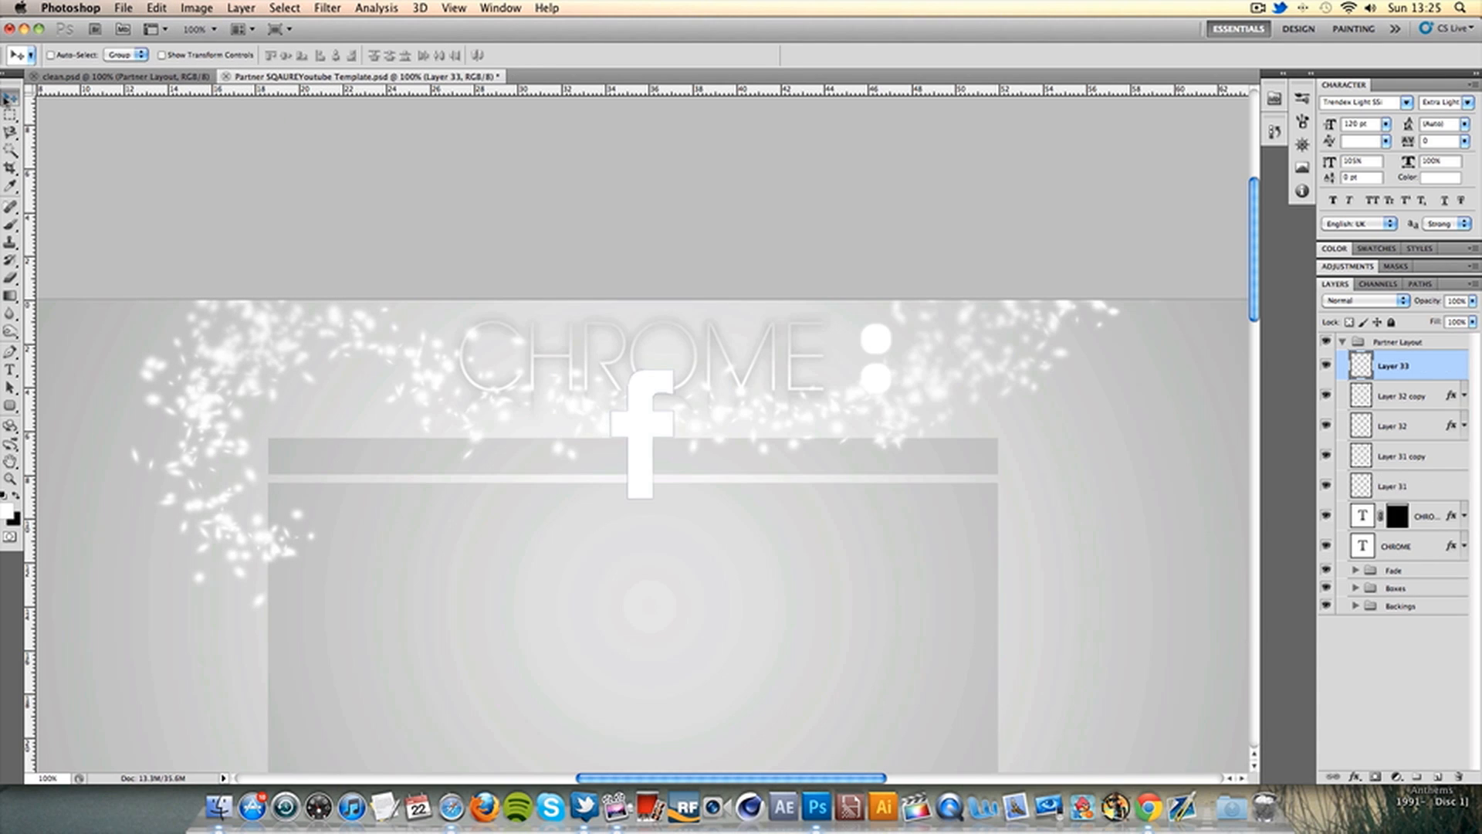
{"action": "left_click_drag", "start_coordinate": [637, 461], "coordinate": [889, 404]}
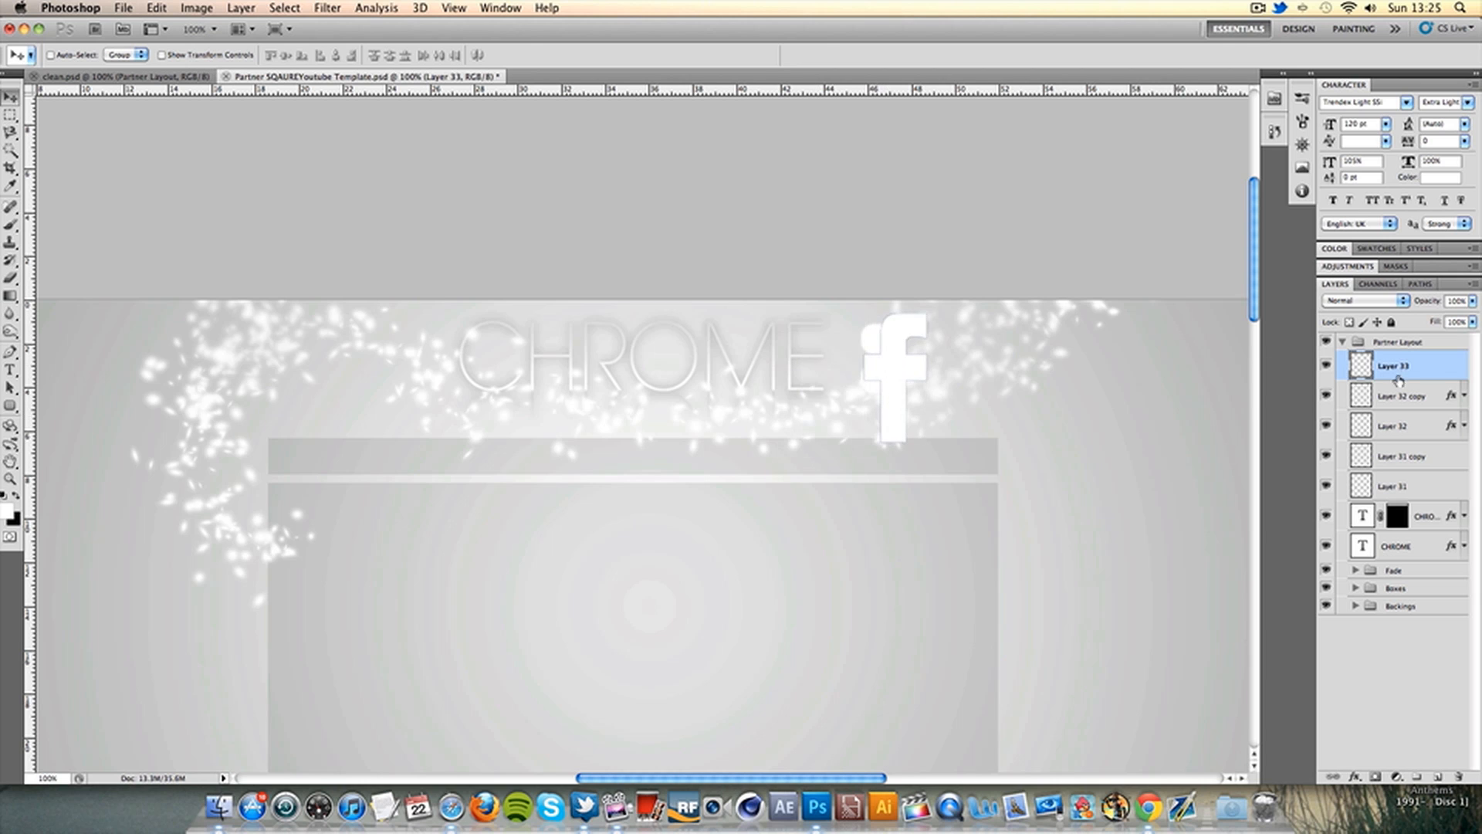
Add a mid-grey Color Overlay with Normal blend mode and 100% opacity to the f layer
{"action": "double_click", "coordinate": [1453, 376]}
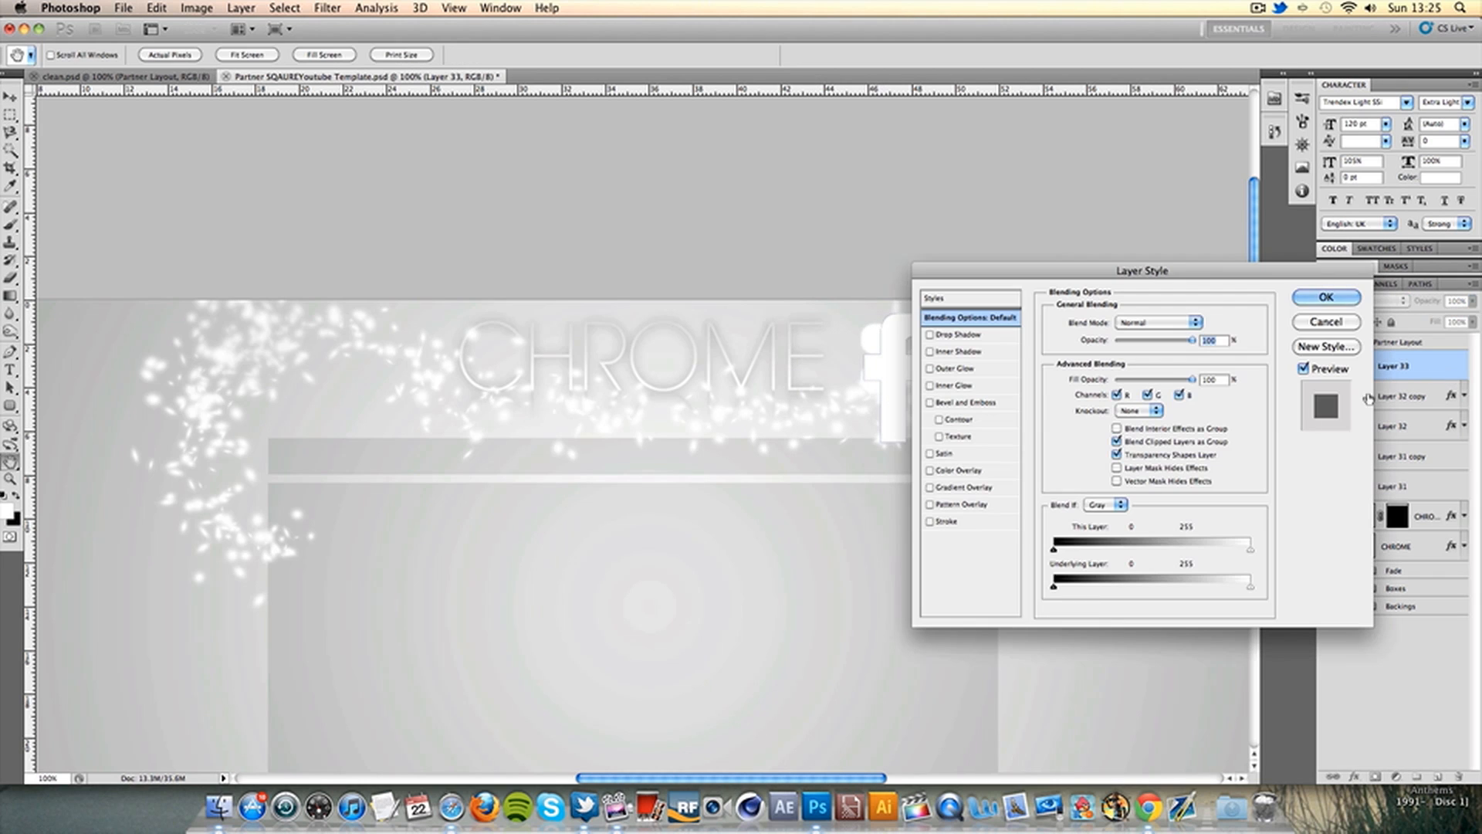
{"action": "left_click", "coordinate": [930, 470]}
{"action": "left_click", "coordinate": [1201, 322]}
{"action": "left_click_drag", "start_coordinate": [1109, 386], "coordinate": [1043, 447]}
{"action": "left_click", "coordinate": [1422, 349]}
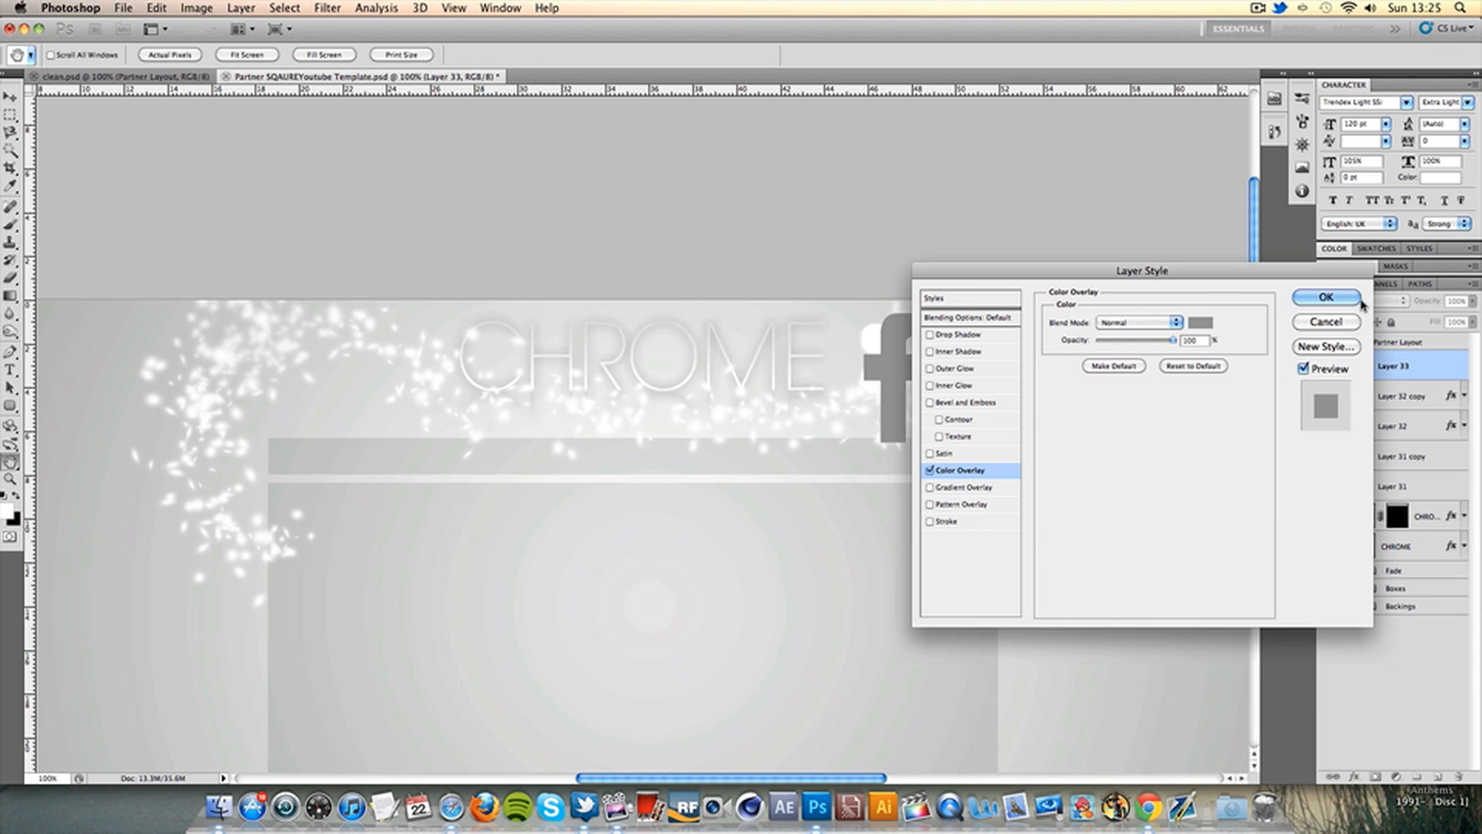
{"action": "left_click", "coordinate": [1348, 300]}
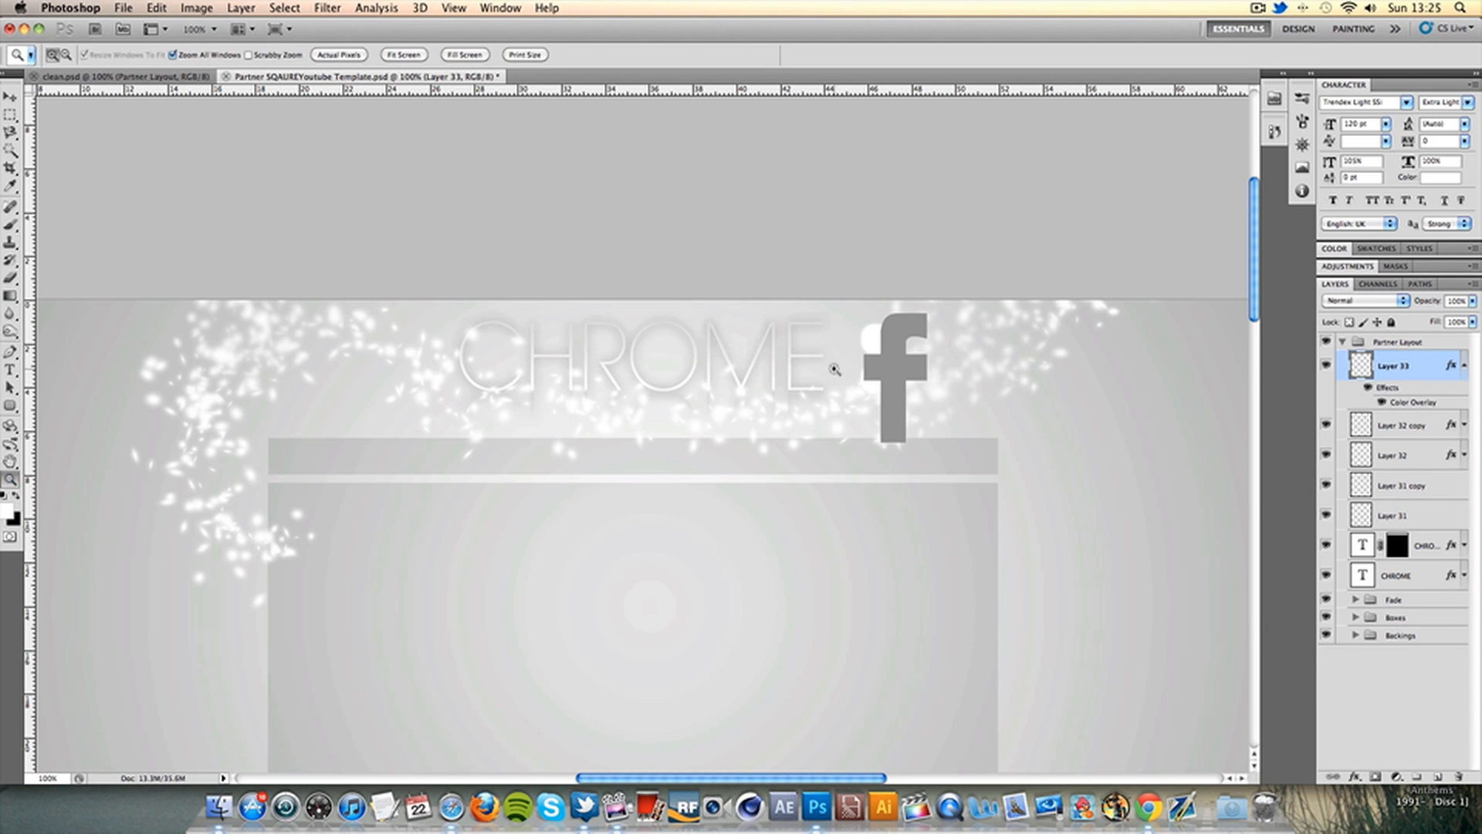
Scale the f down to 16.34%, place it on the upper rounded square and nudge it slightly left and up to centre it
{"action": "left_click", "coordinate": [835, 369]}
{"action": "left_click", "coordinate": [877, 331]}
{"action": "key", "text": "super+t"}
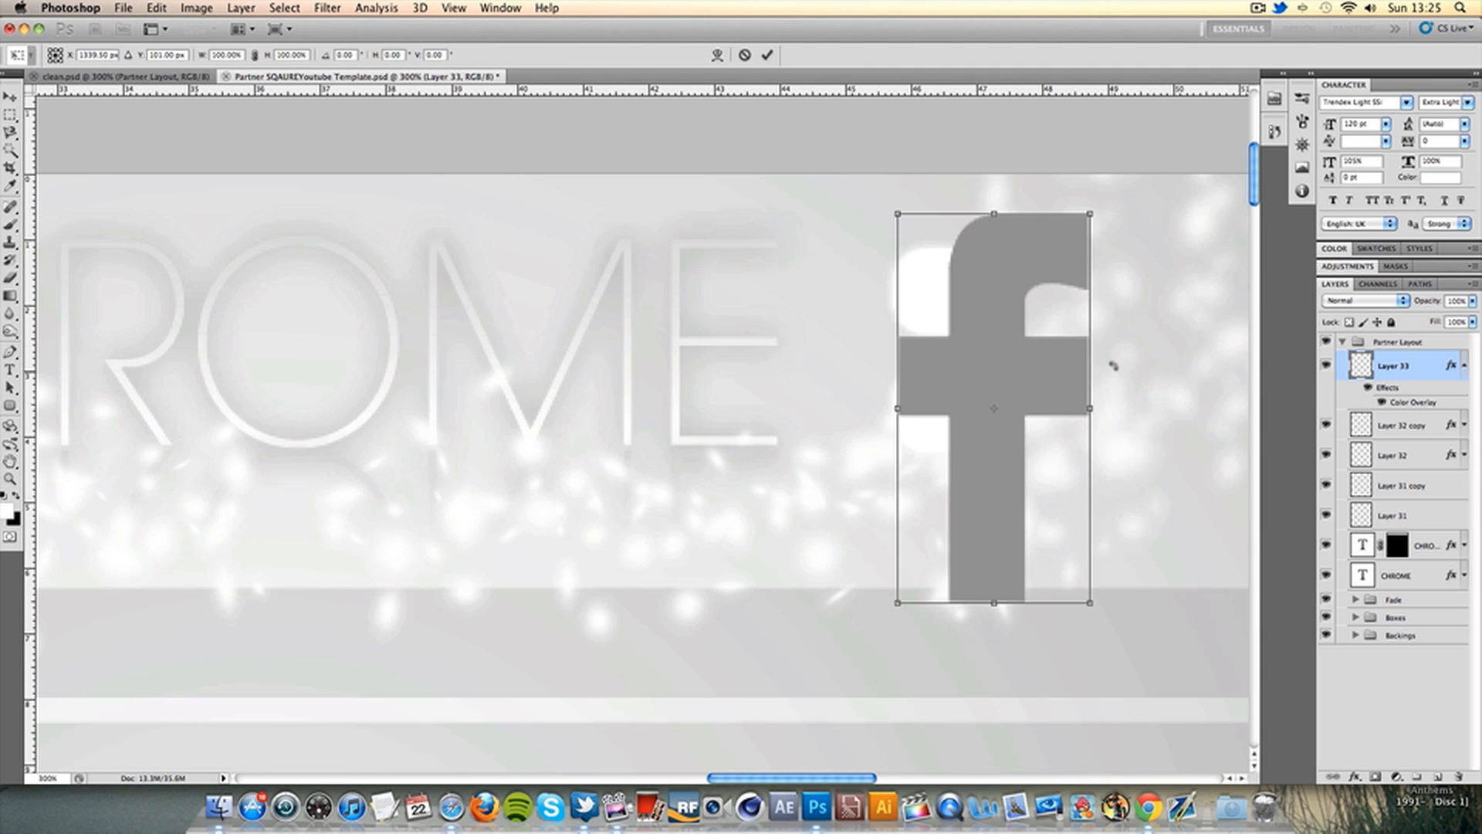
{"action": "left_click_drag", "start_coordinate": [1067, 258], "coordinate": [943, 304]}
{"action": "left_click", "coordinate": [1280, 8]}
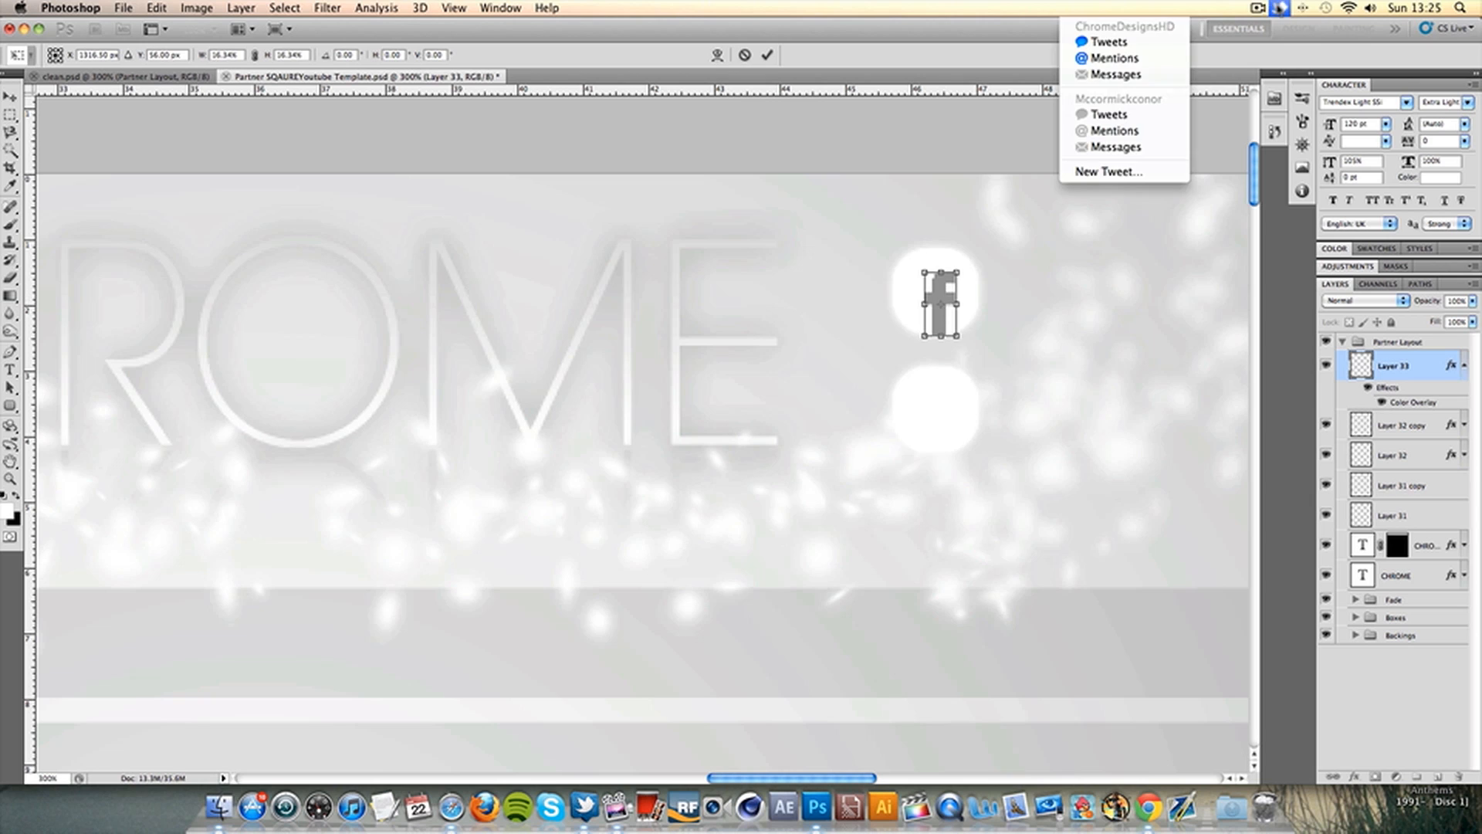
{"action": "left_click", "coordinate": [925, 138]}
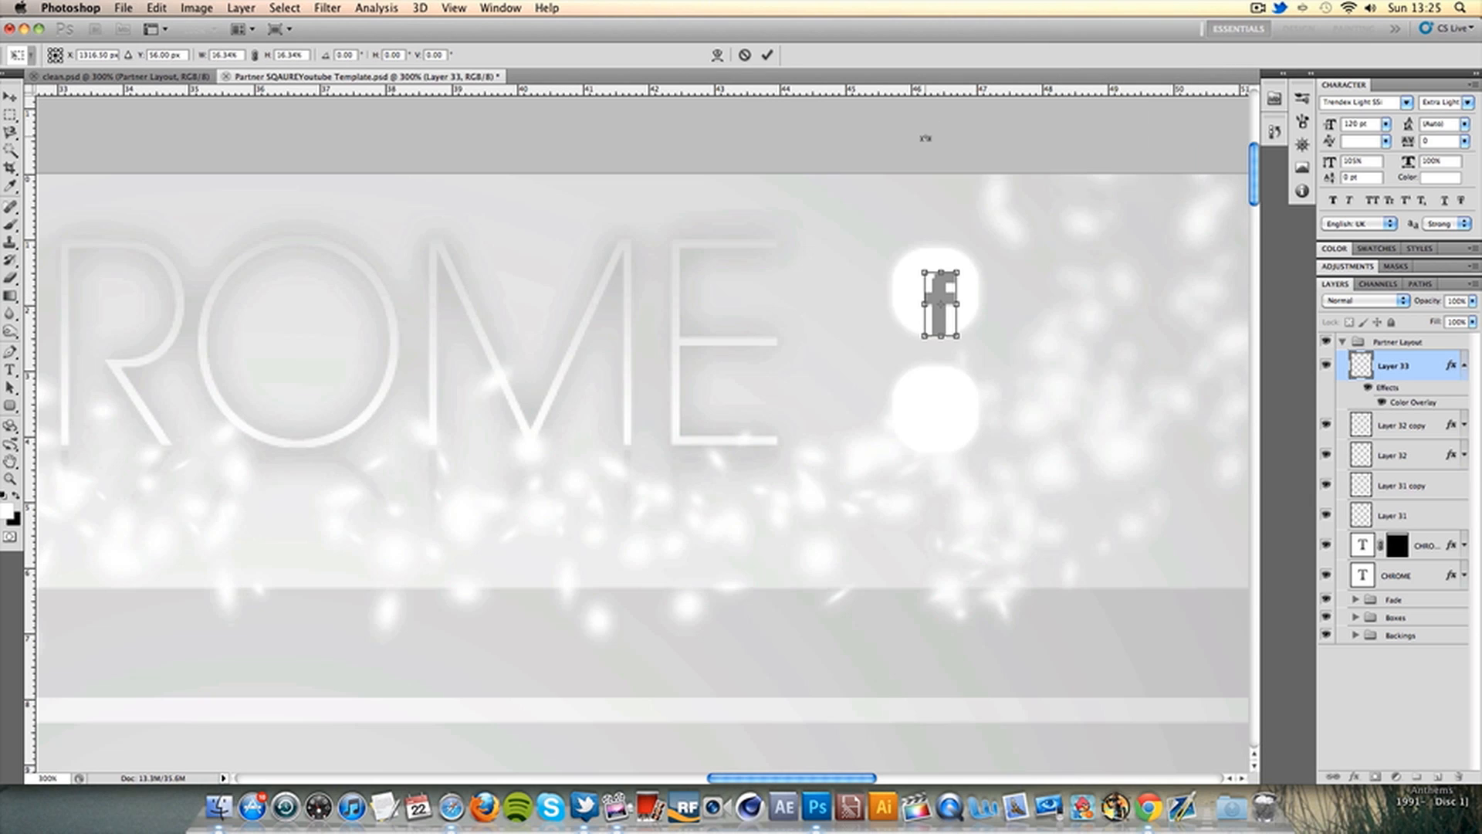
{"action": "left_click", "coordinate": [767, 55]}
{"action": "left_click", "coordinate": [7, 98]}
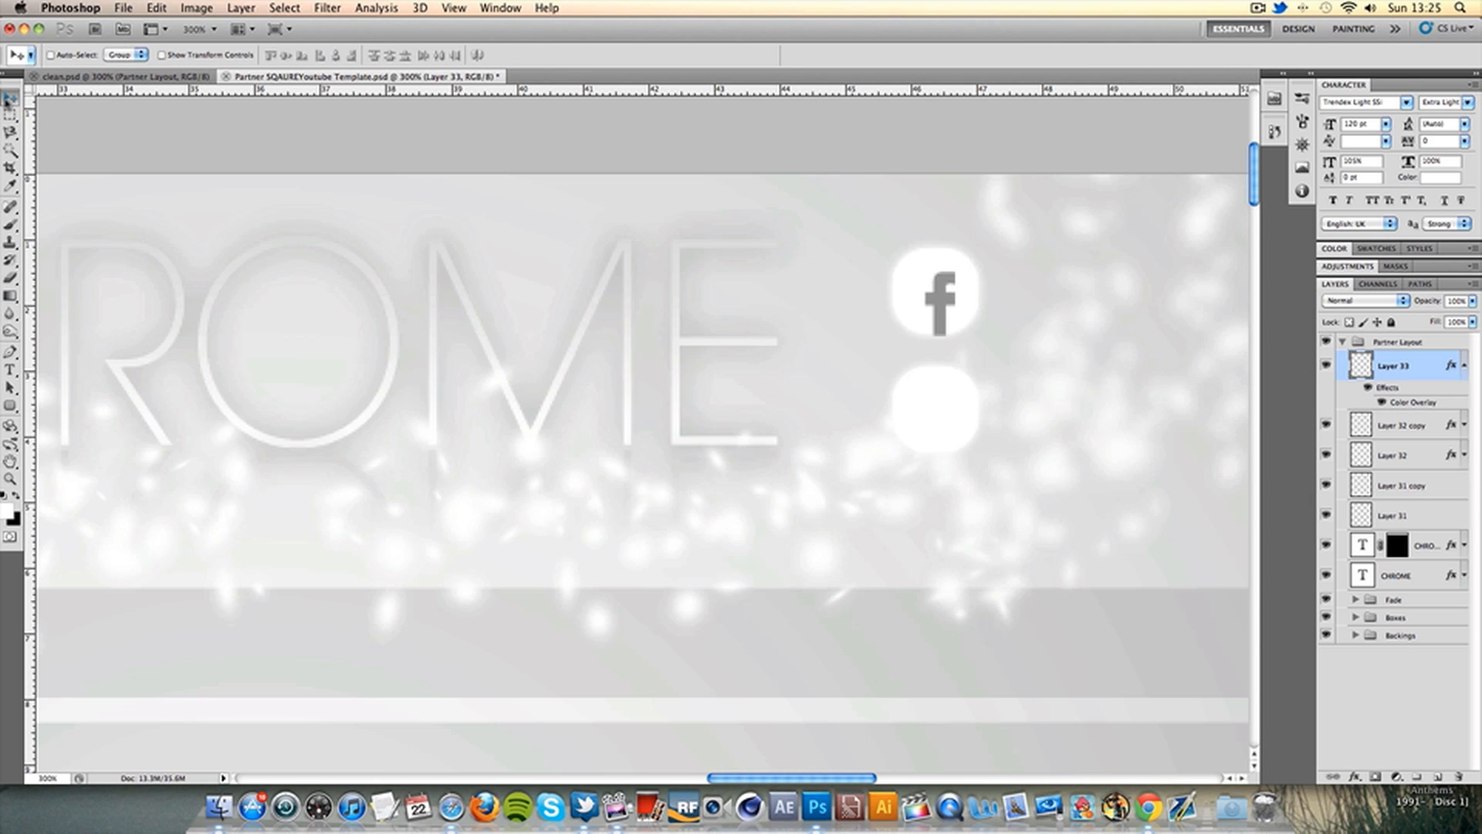
{"action": "key", "text": "Left"}
{"action": "key", "text": "Up"}
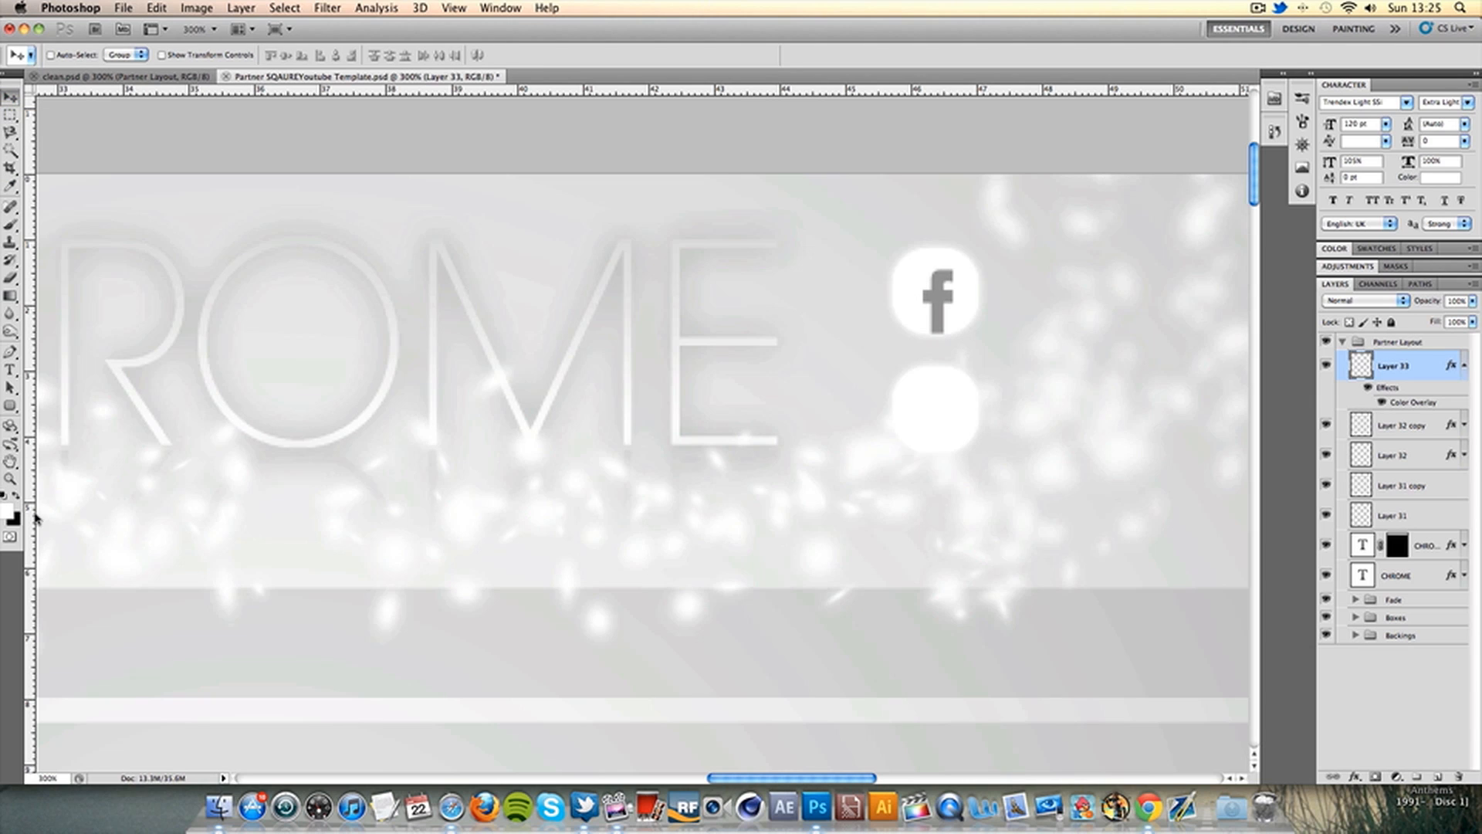
Switch to Safari, copy the Twitter t logo image and paste it into the Photoshop document
{"action": "left_click", "coordinate": [451, 806]}
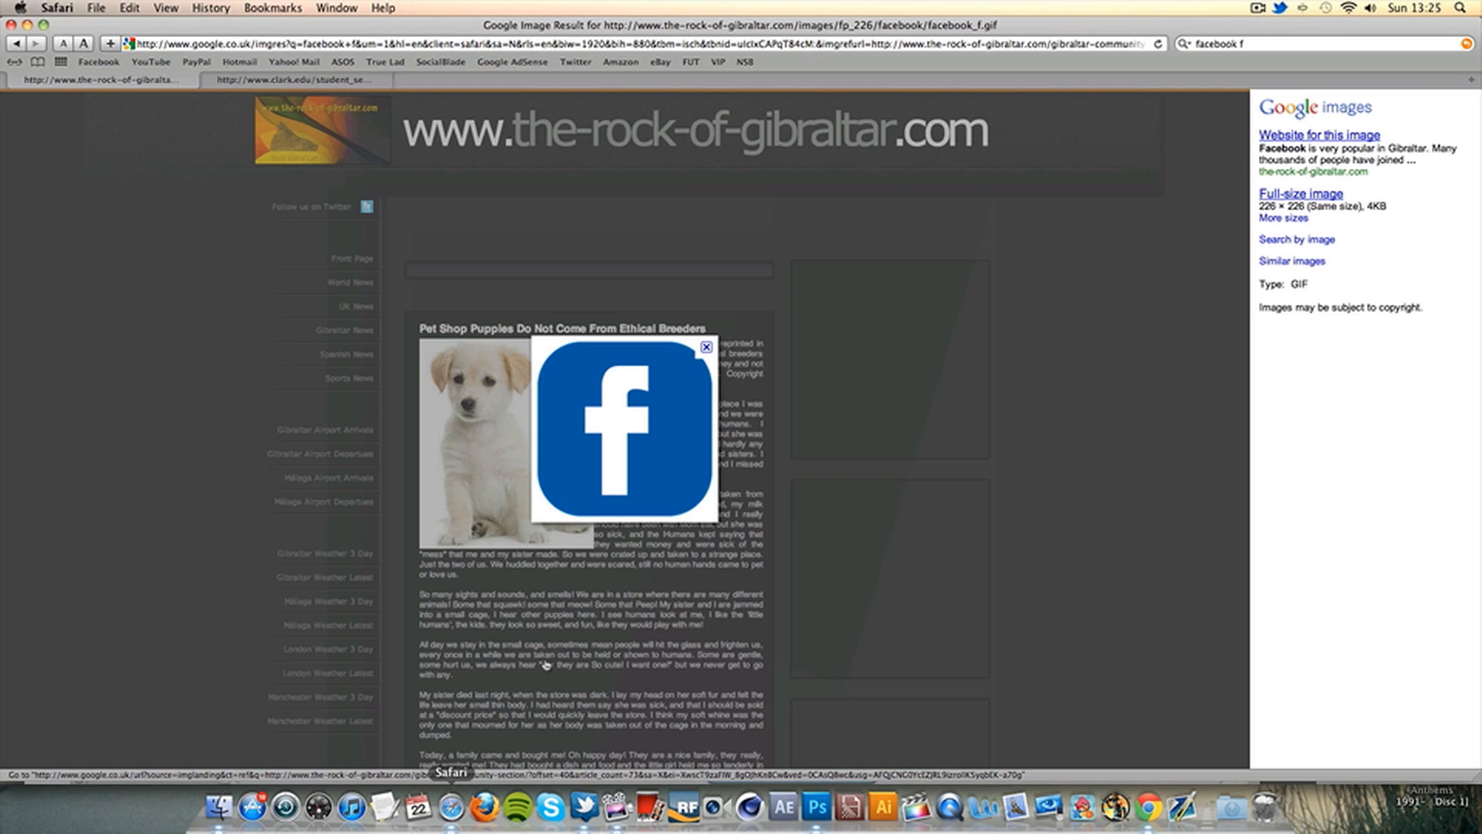
{"action": "left_click", "coordinate": [224, 80]}
{"action": "right_click", "coordinate": [641, 346]}
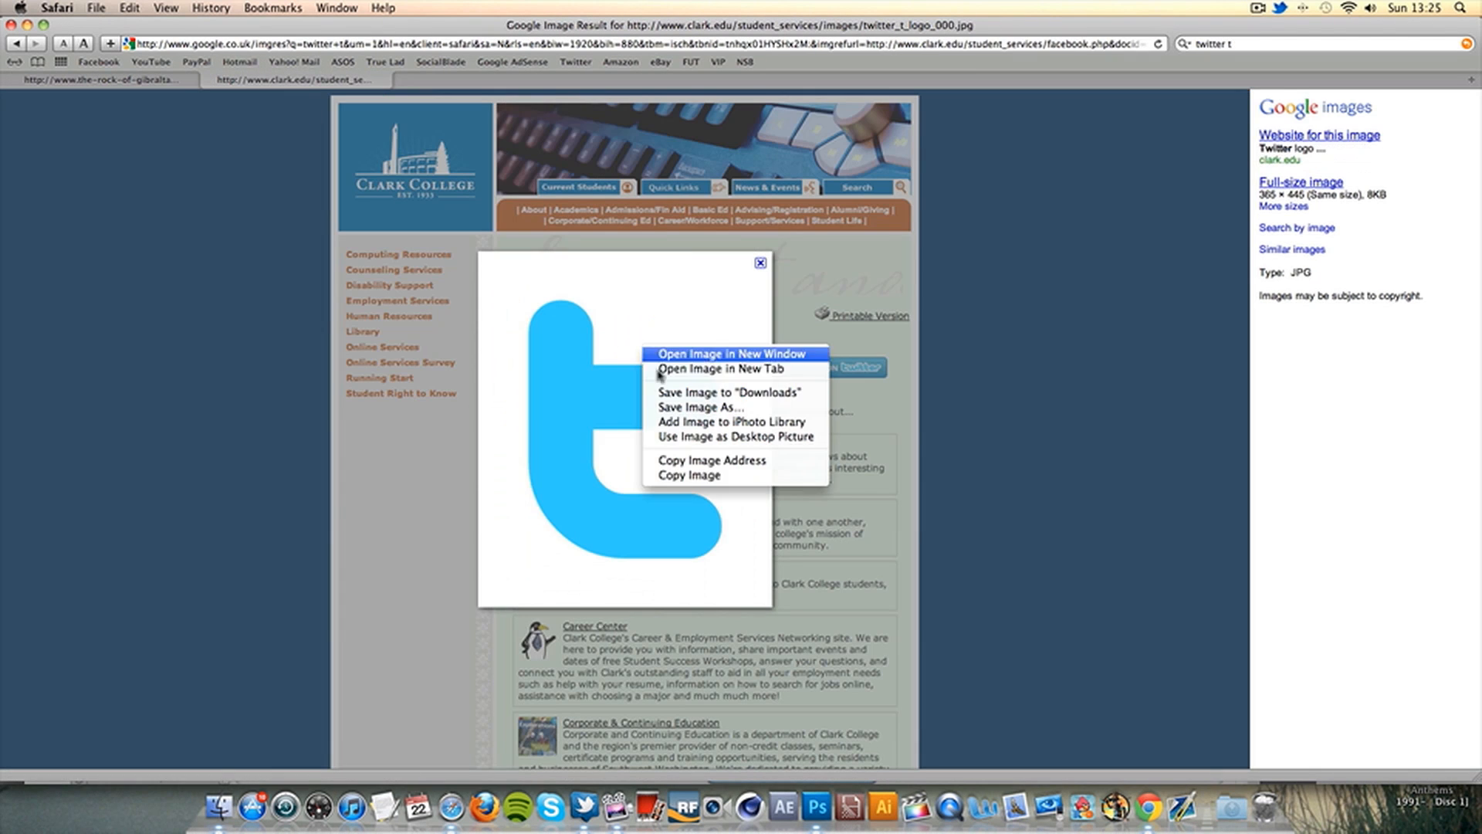
{"action": "left_click", "coordinate": [681, 480]}
{"action": "left_click", "coordinate": [810, 826]}
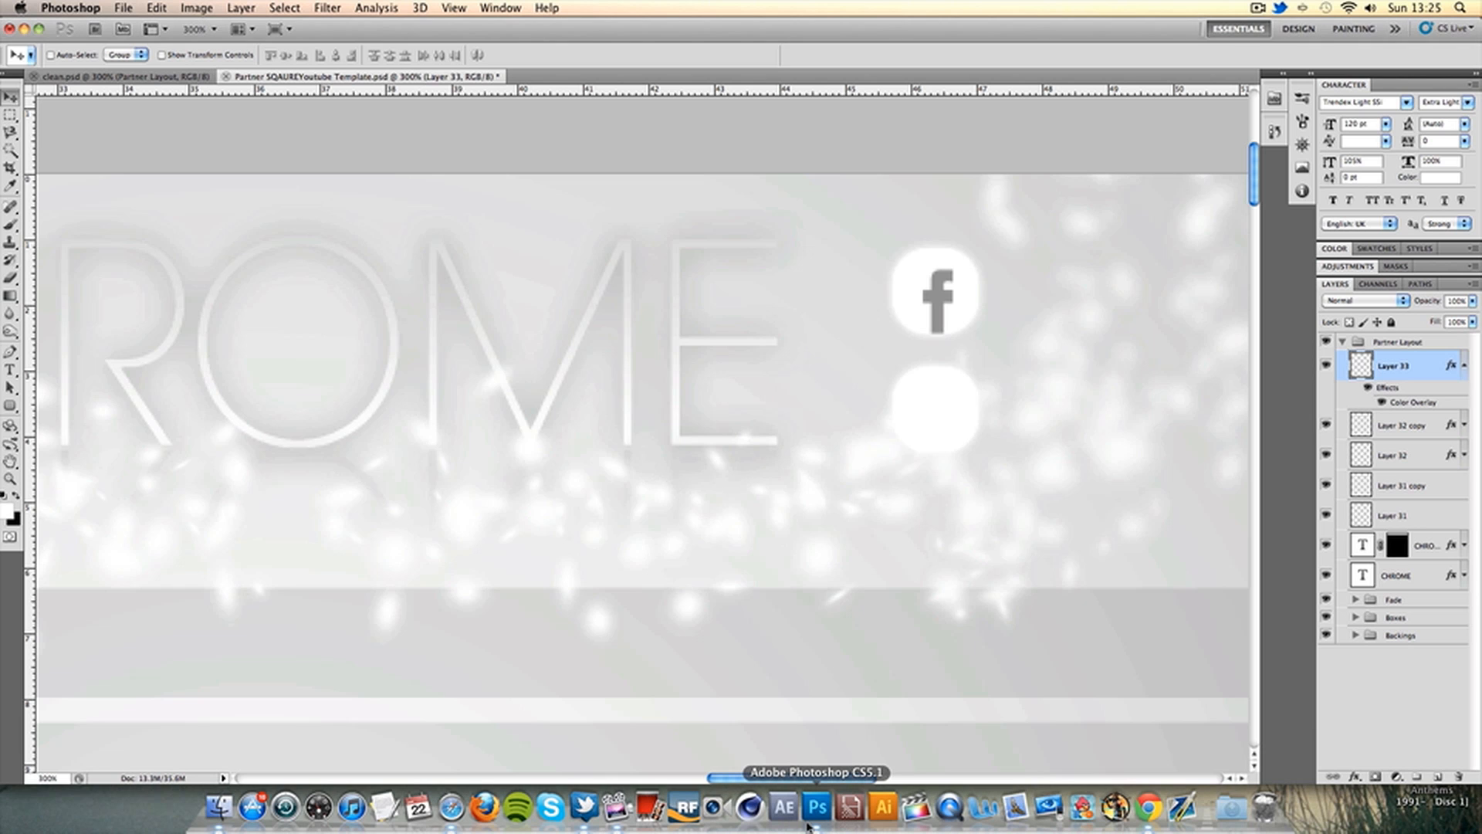
{"action": "key", "text": "super+v"}
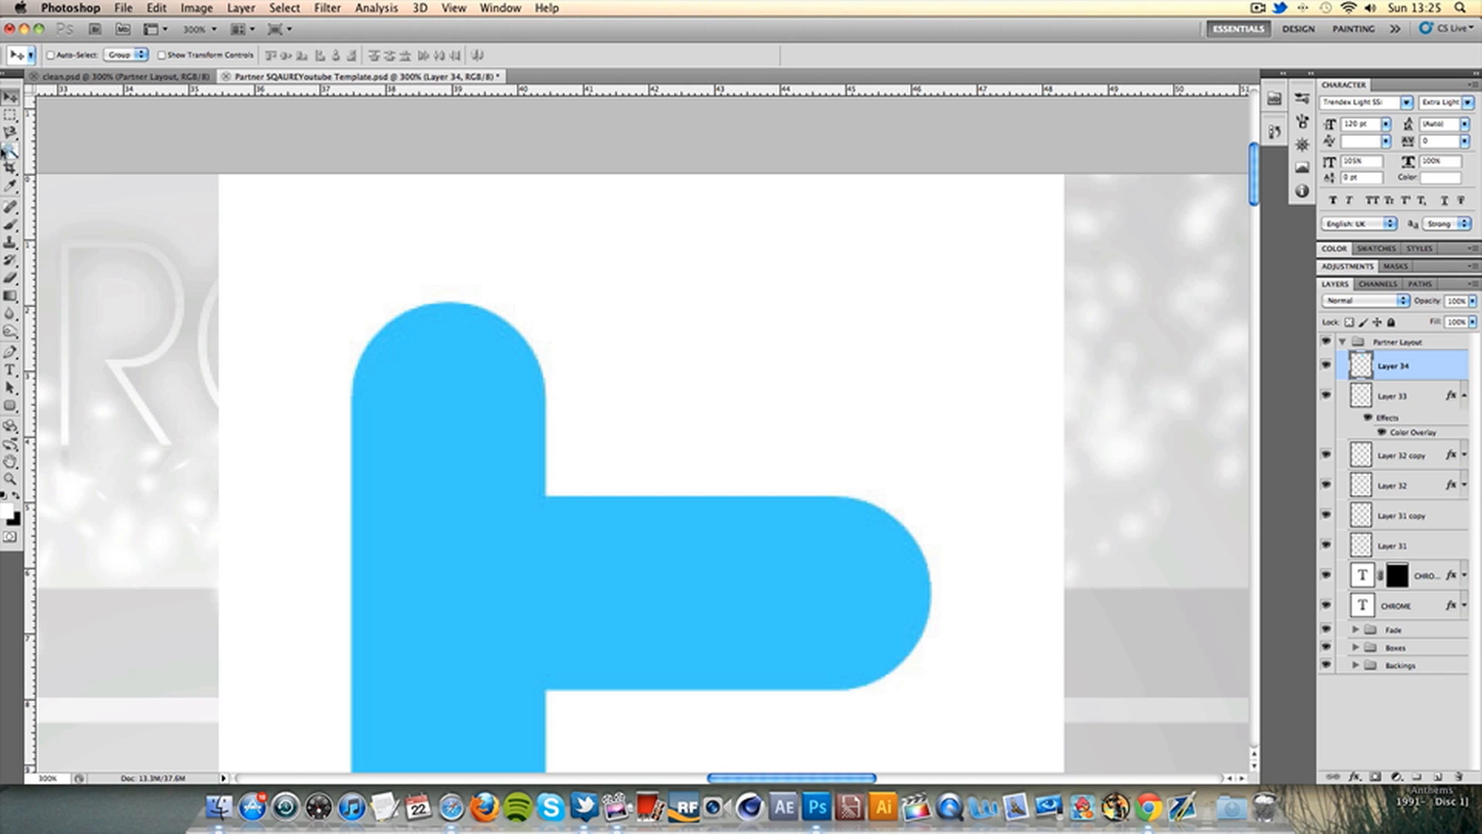
Cut out the blue t with the Magic Wand, delete the leftover white layer and paste the t on its own layer
{"action": "left_click", "coordinate": [10, 151]}
{"action": "left_click", "coordinate": [371, 350]}
{"action": "scroll", "coordinate": [423, 351], "scroll_direction": "left", "scroll_amount": 2}
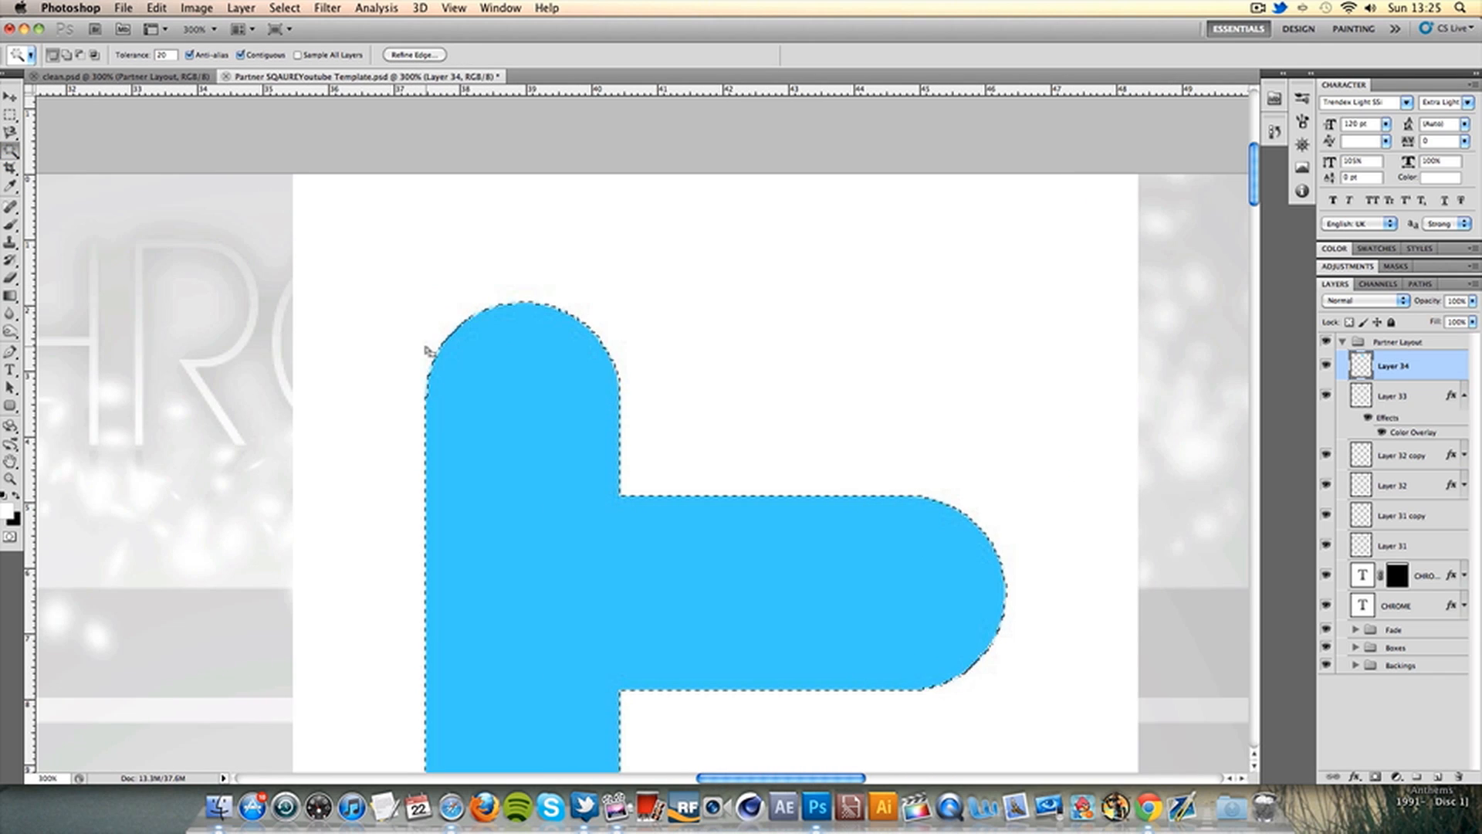
{"action": "key", "text": "super+x"}
{"action": "key", "text": "Delete"}
{"action": "key", "text": "super+v"}
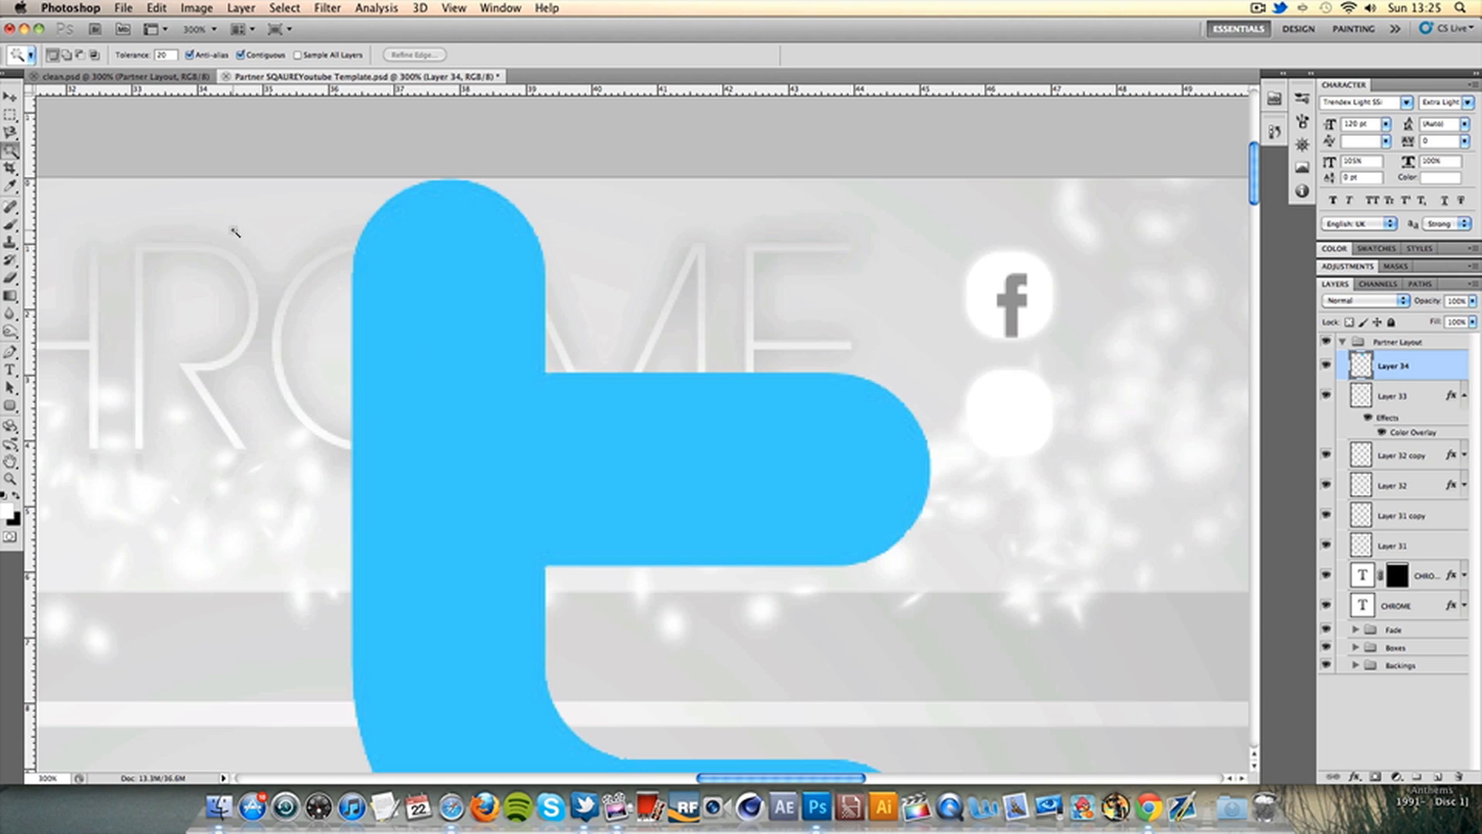
Scale the blue t down proportionally and place it on the lower rounded square
{"action": "key", "text": "super+t"}
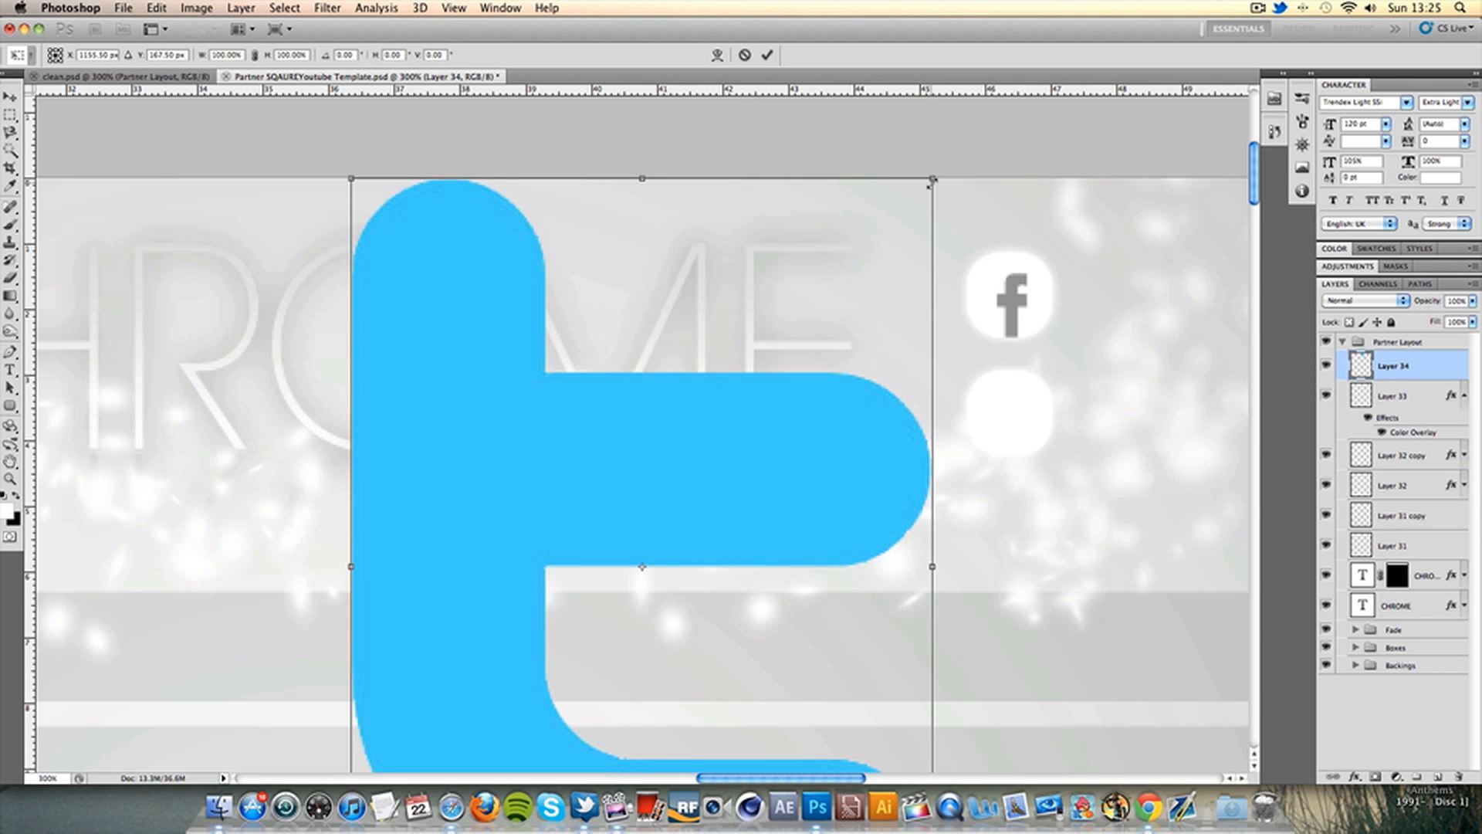
{"action": "left_click_drag", "start_coordinate": [935, 184], "coordinate": [1009, 408]}
{"action": "left_click", "coordinate": [765, 56]}
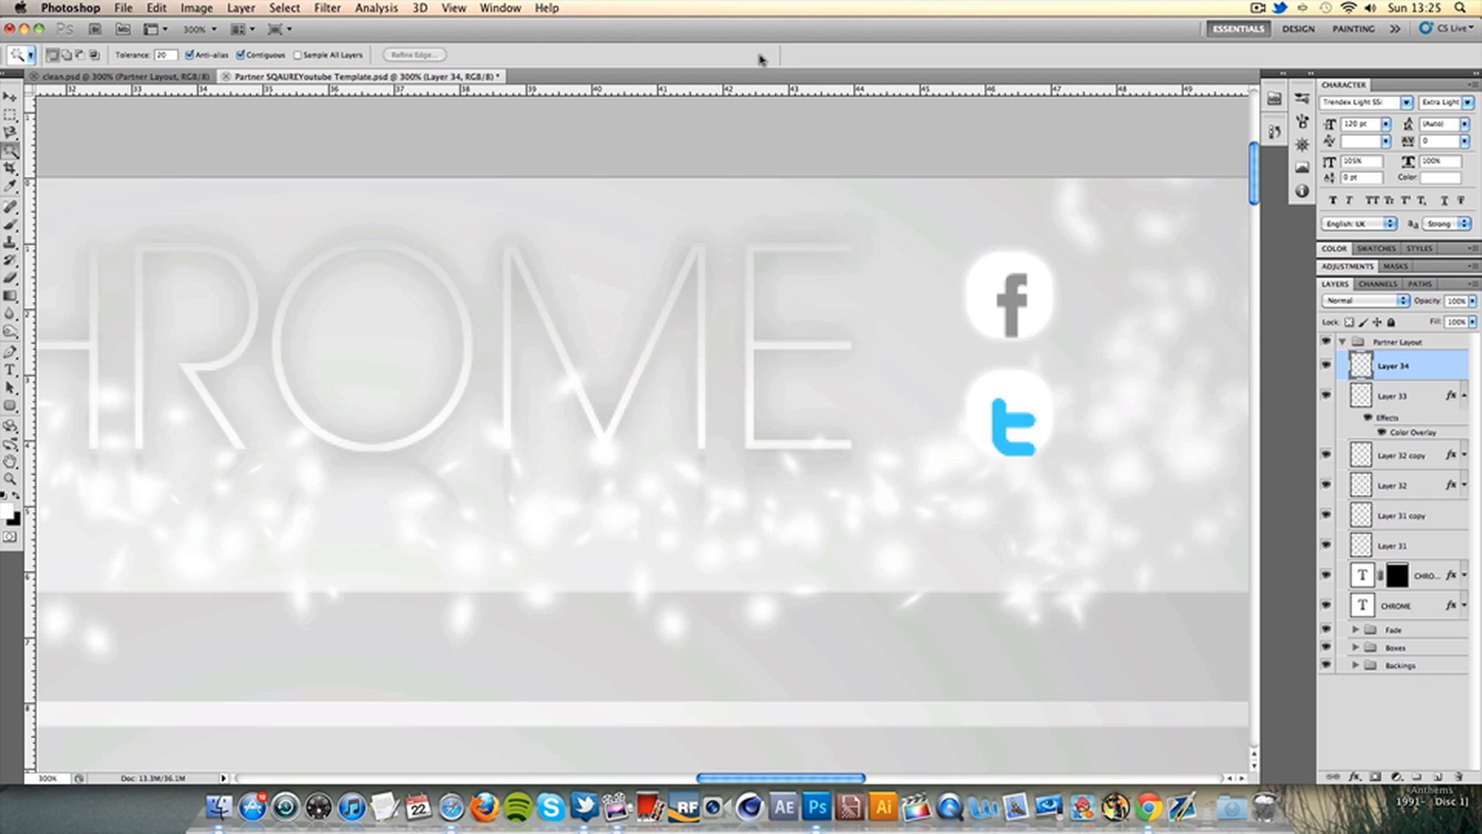
Nudge the blue t slightly up and left to centre it on the lower rounded square
{"action": "left_click", "coordinate": [10, 478]}
{"action": "right_click", "coordinate": [320, 402]}
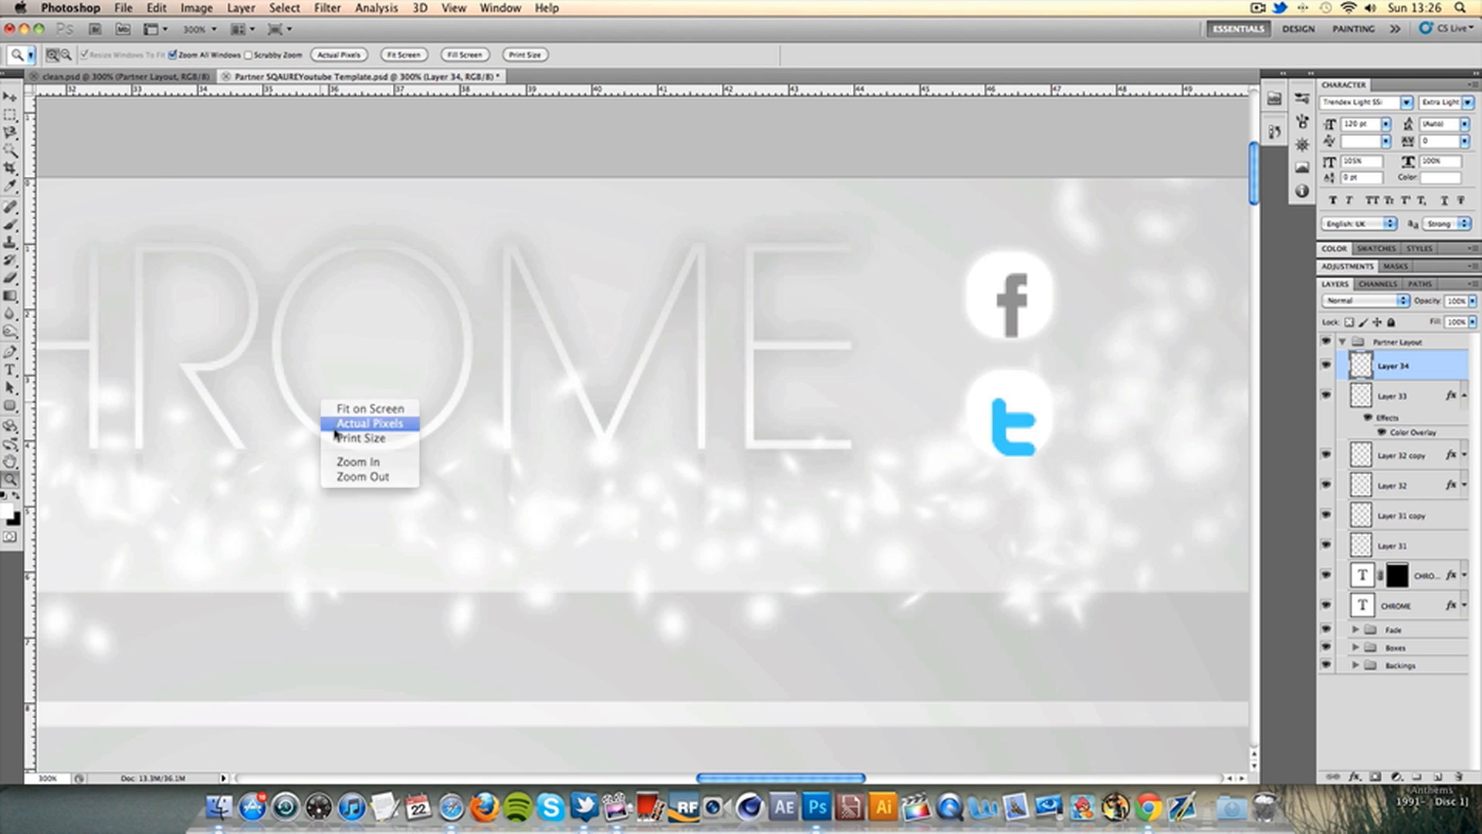
{"action": "left_click", "coordinate": [335, 423]}
{"action": "left_click_drag", "start_coordinate": [767, 770], "coordinate": [736, 780]}
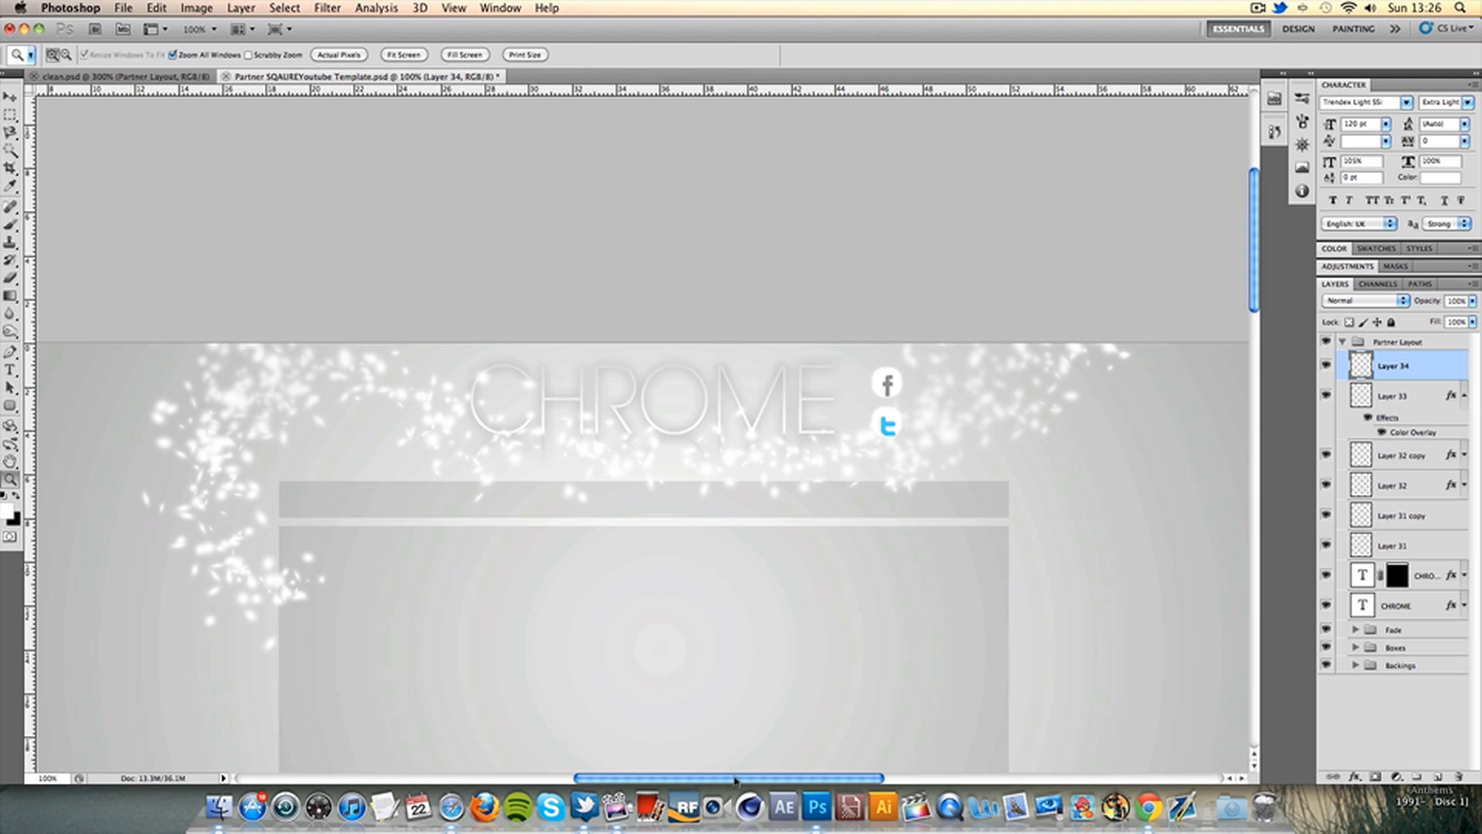
{"action": "left_click", "coordinate": [11, 96]}
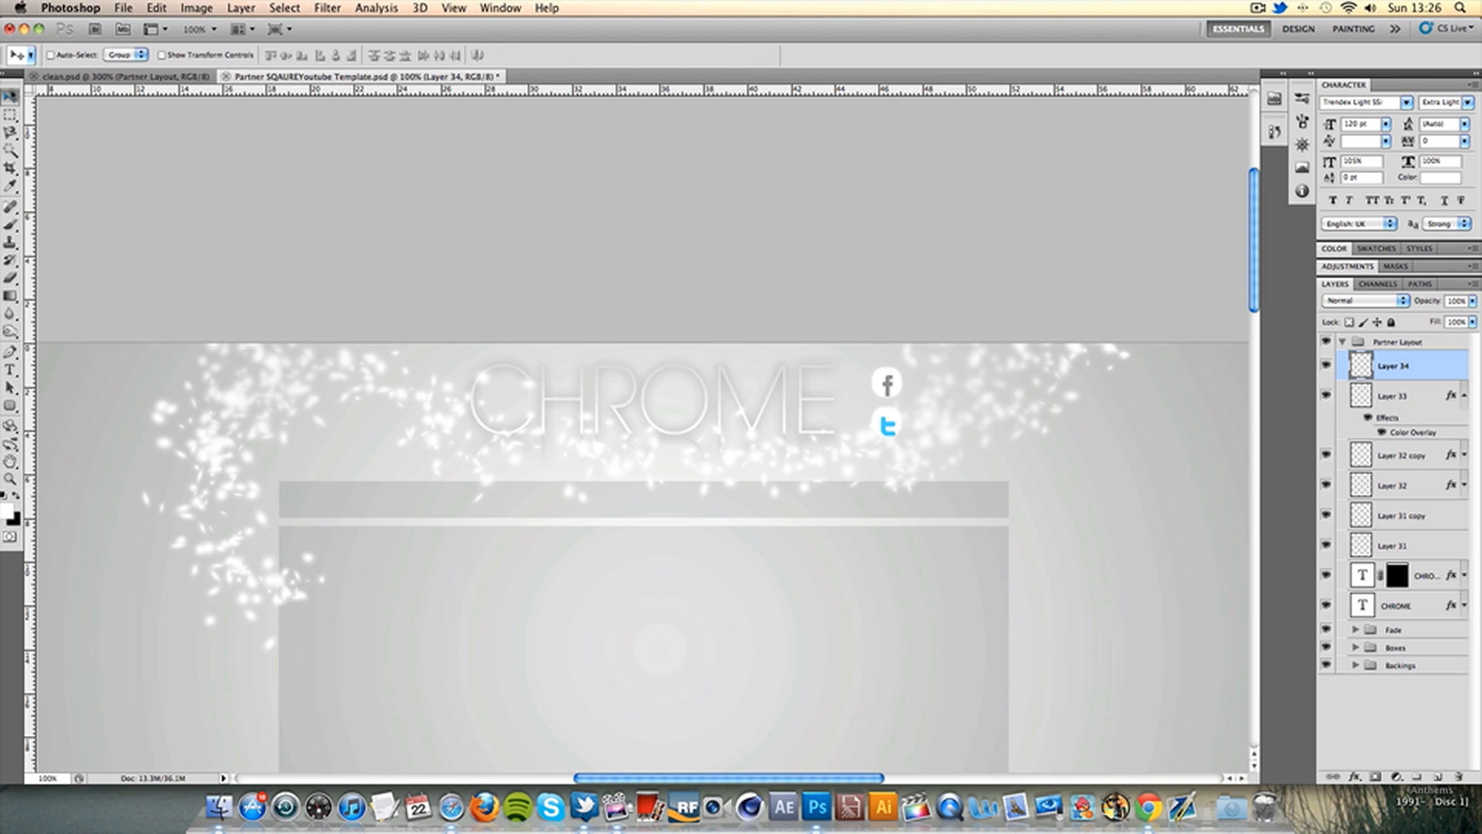
{"action": "key", "text": "Up"}
{"action": "key", "text": "Up"}
{"action": "key", "text": "Up"}
{"action": "key", "text": "Up"}
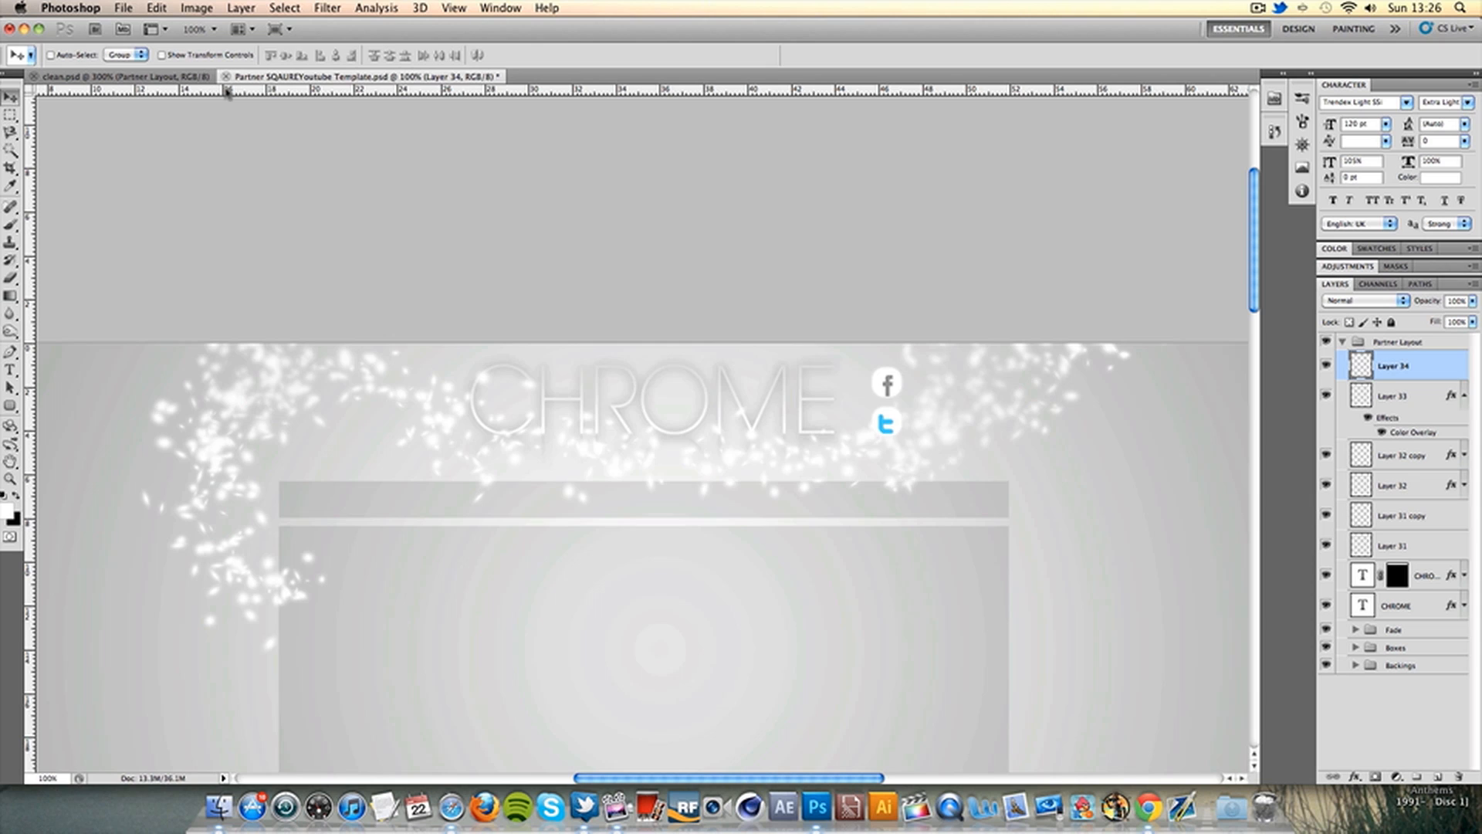